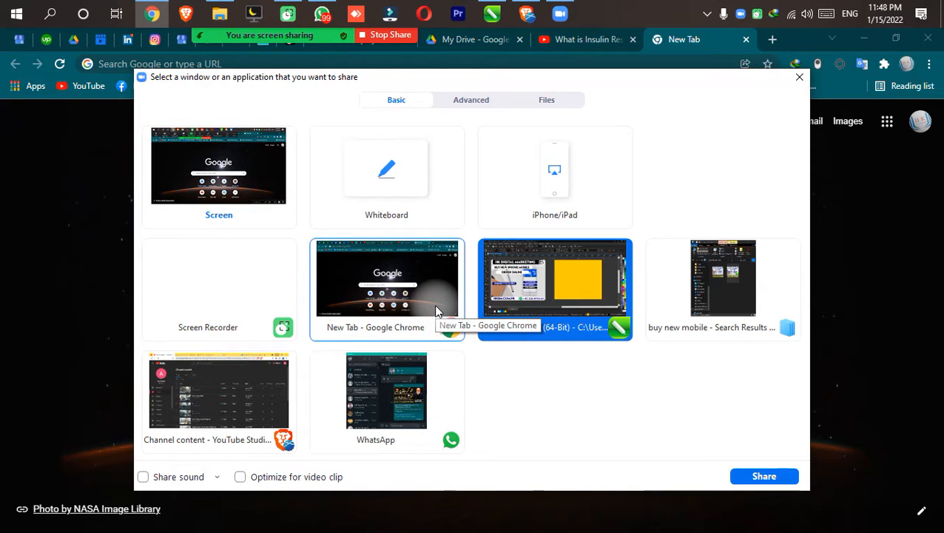
Share the CorelDRAW window in the Zoom meeting and switch back to the Chrome browser
{"action": "left_click", "coordinate": [738, 476]}
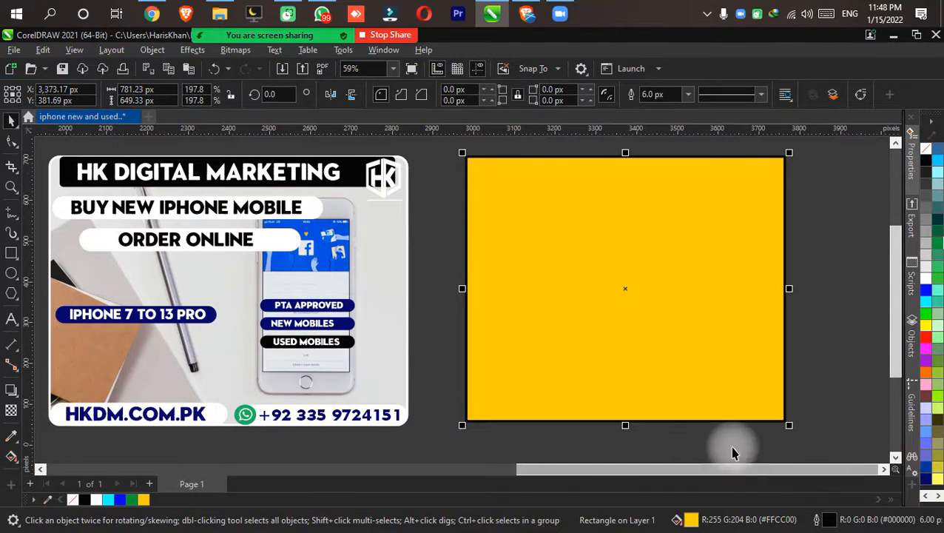
{"action": "left_click", "coordinate": [152, 13]}
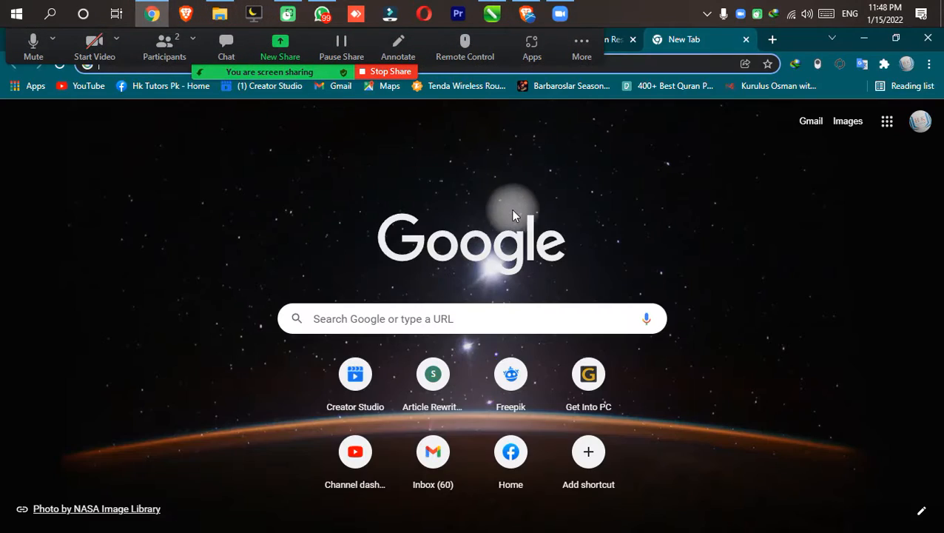
Search Google for "adobe color", open the Adobe Color website and switch off the browser extension's dark page display
{"action": "left_click", "coordinate": [641, 66]}
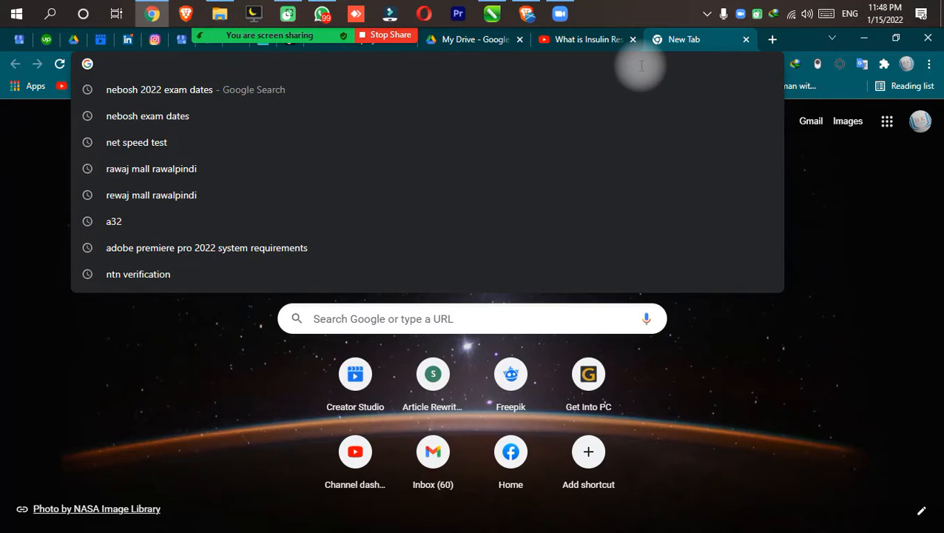
{"action": "type", "text": "adobe"}
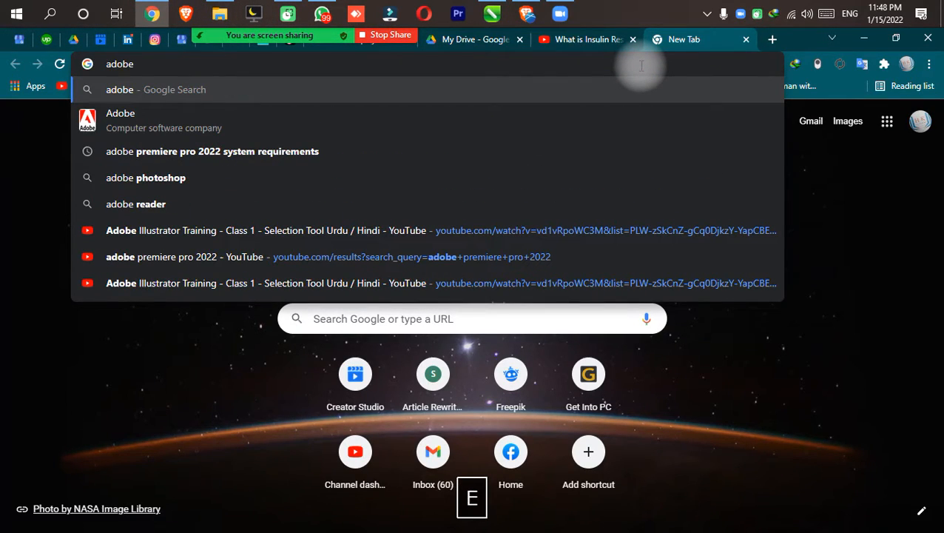
{"action": "type", "text": " c"}
{"action": "key", "text": "Down"}
{"action": "key", "text": "Down"}
{"action": "key", "text": "Up"}
{"action": "key", "text": "Return"}
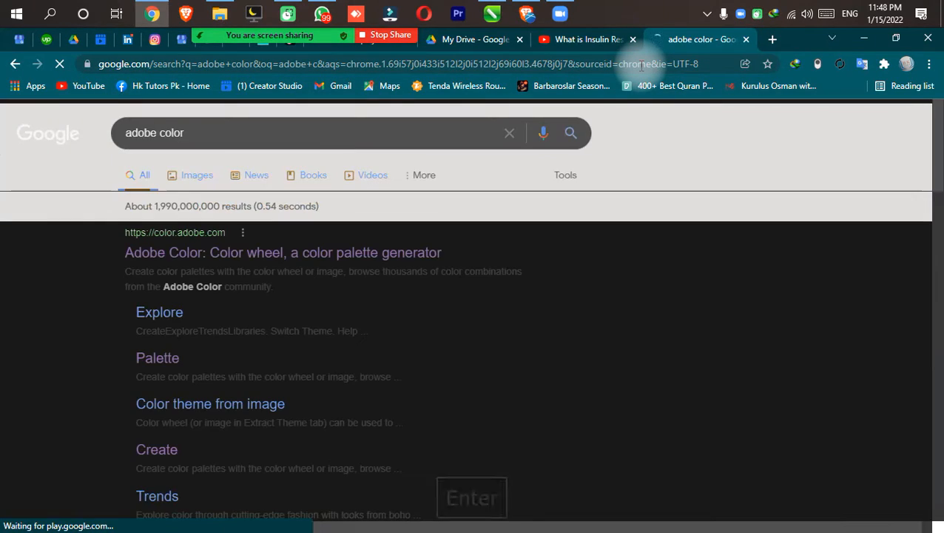
{"action": "left_click", "coordinate": [282, 253]}
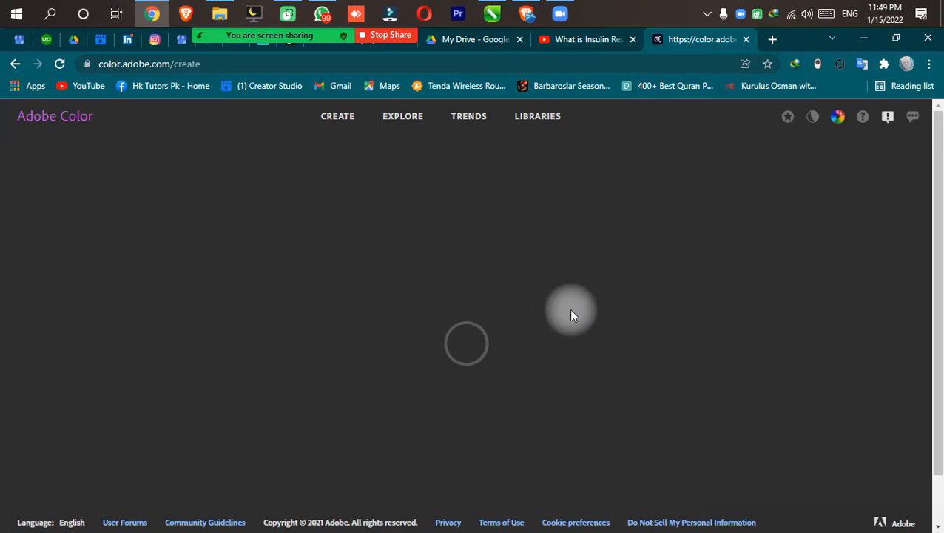
{"action": "scroll", "coordinate": [663, 333], "scroll_direction": "down", "scroll_amount": 1}
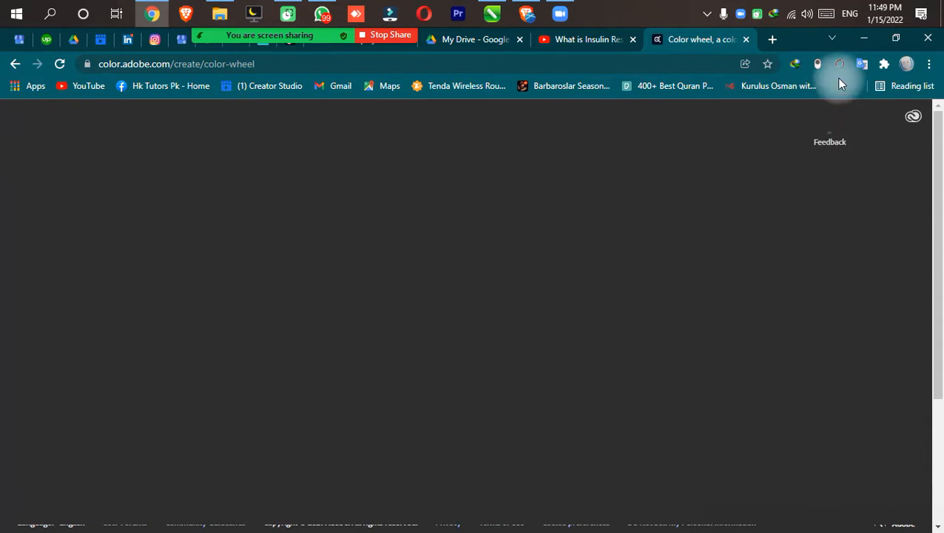
{"action": "left_click", "coordinate": [822, 64]}
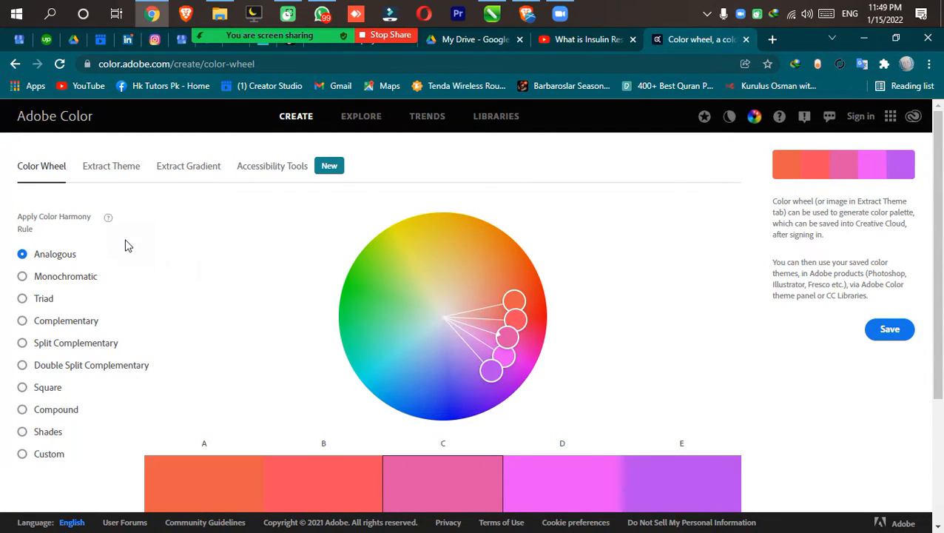
Extract a color theme from the image file "tayar monetized channel" on the Desktop
{"action": "left_click", "coordinate": [126, 170]}
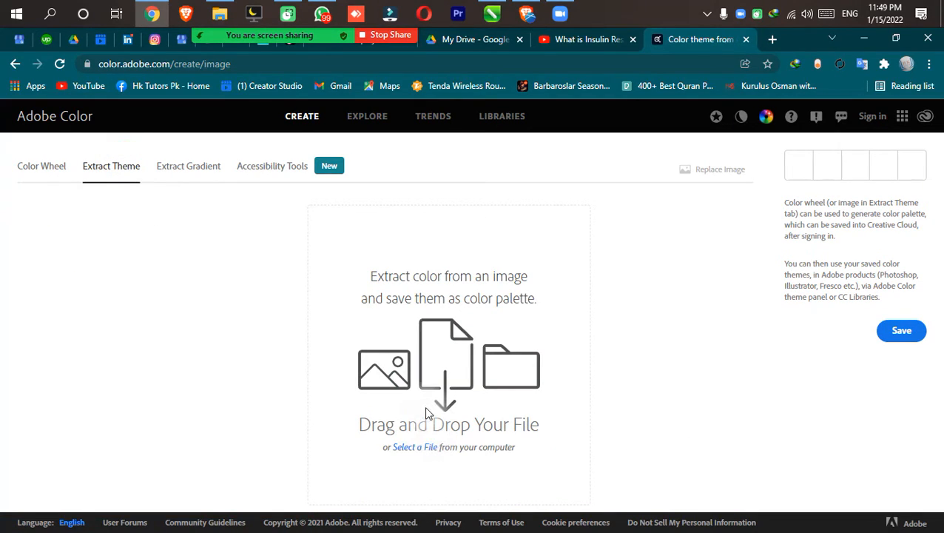
{"action": "left_click", "coordinate": [434, 447]}
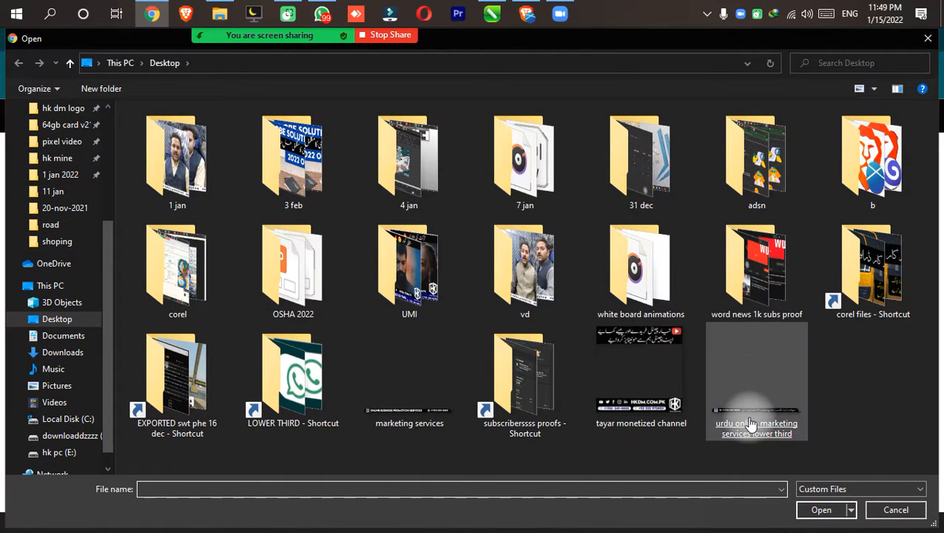
{"action": "left_click", "coordinate": [674, 407]}
{"action": "double_click", "coordinate": [673, 407]}
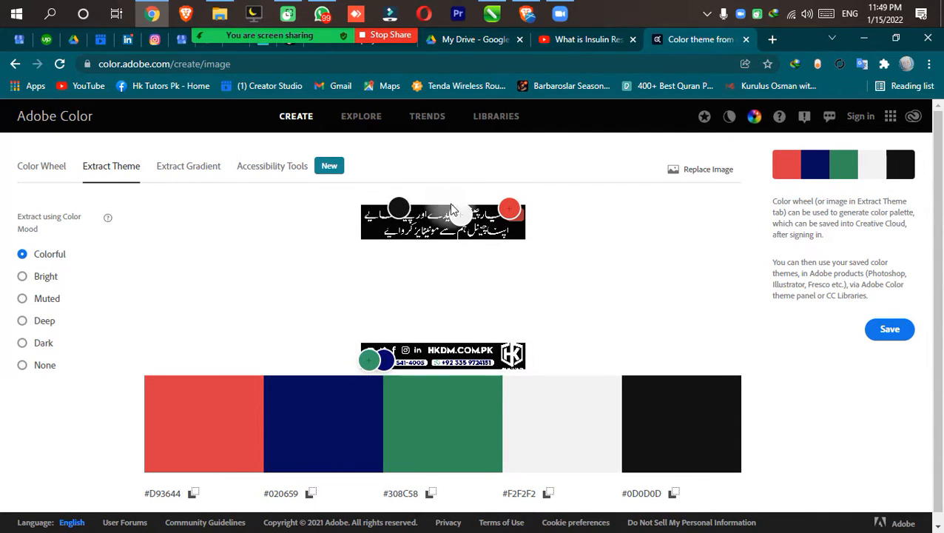
Move the light grey color sample to pure white #FFFFFF and try to save the extracted palette
{"action": "mouse_move", "coordinate": [460, 215]}
{"action": "left_mouse_down"}
{"action": "mouse_move", "coordinate": [477, 229]}
{"action": "mouse_move", "coordinate": [449, 222]}
{"action": "mouse_move", "coordinate": [481, 231]}
{"action": "mouse_move", "coordinate": [473, 212]}
{"action": "mouse_move", "coordinate": [431, 212]}
{"action": "left_mouse_up"}
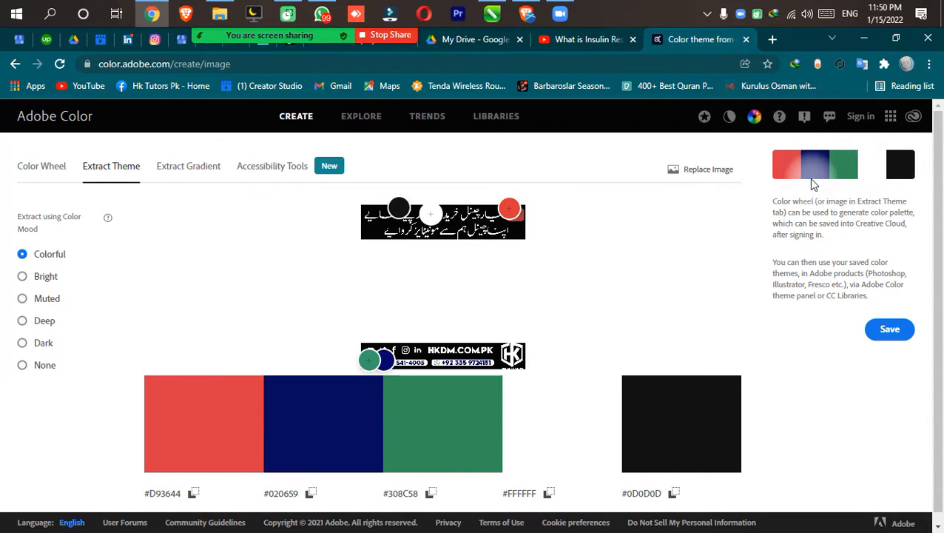
{"action": "left_click", "coordinate": [890, 329]}
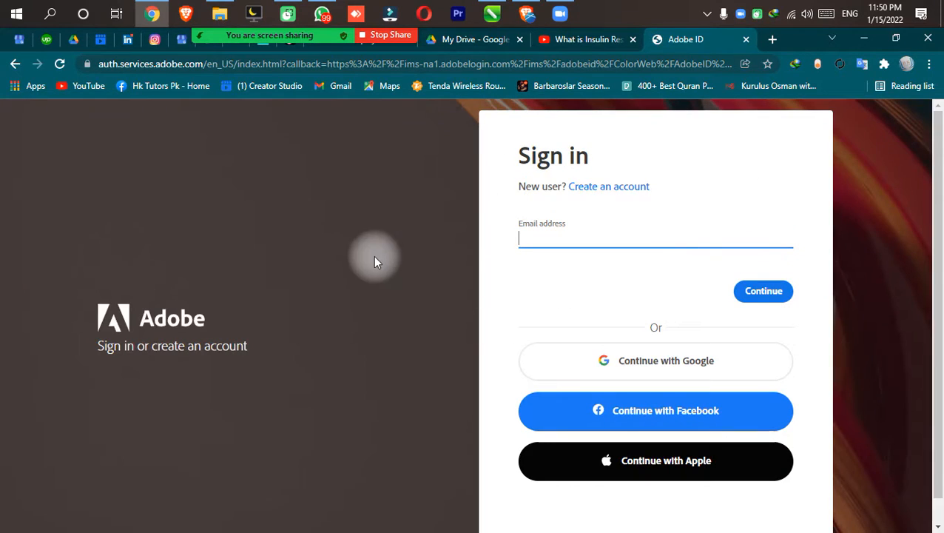
{"action": "left_click", "coordinate": [16, 68]}
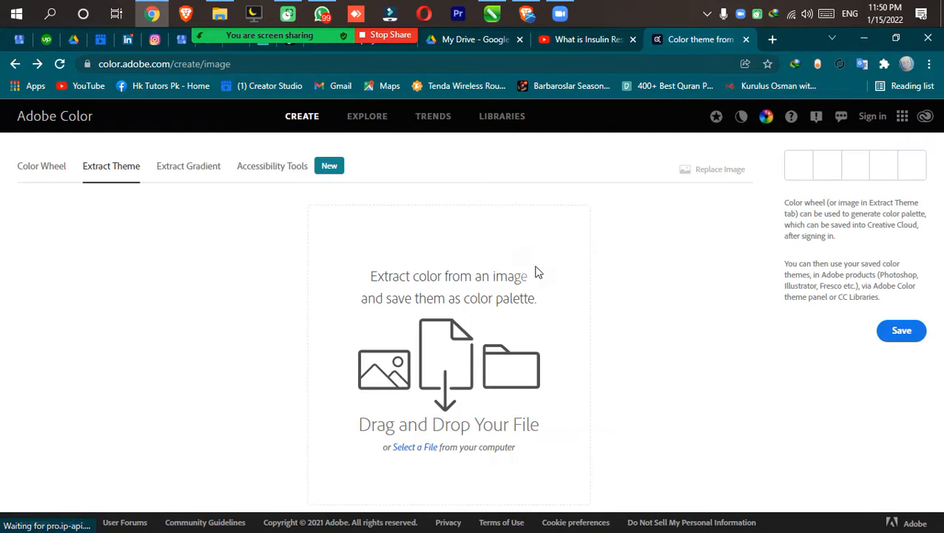
On the color wheel, spread the Analogous harmony into a teal, green, amber, red-orange and magenta palette
{"action": "left_click", "coordinate": [42, 168]}
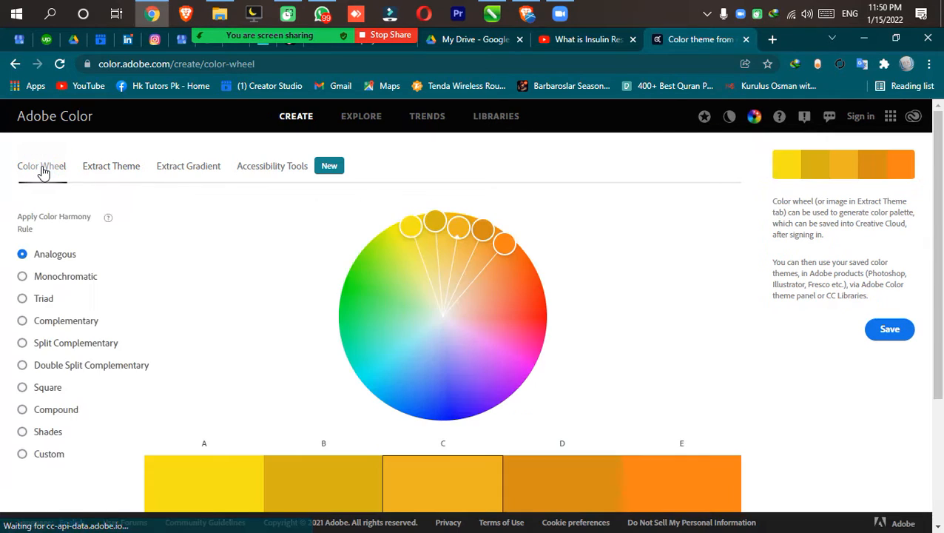
{"action": "left_click_drag", "start_coordinate": [413, 224], "coordinate": [390, 275]}
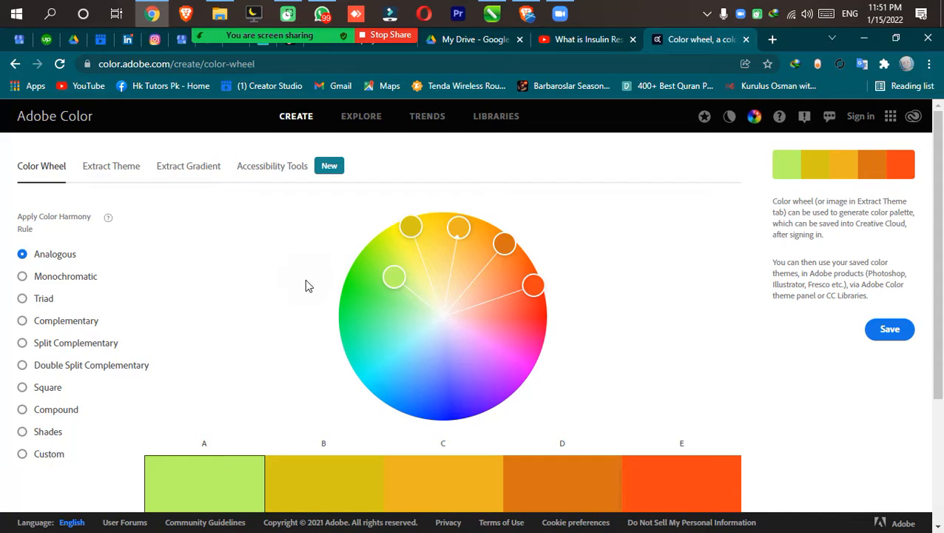
{"action": "left_click_drag", "start_coordinate": [386, 274], "coordinate": [347, 349]}
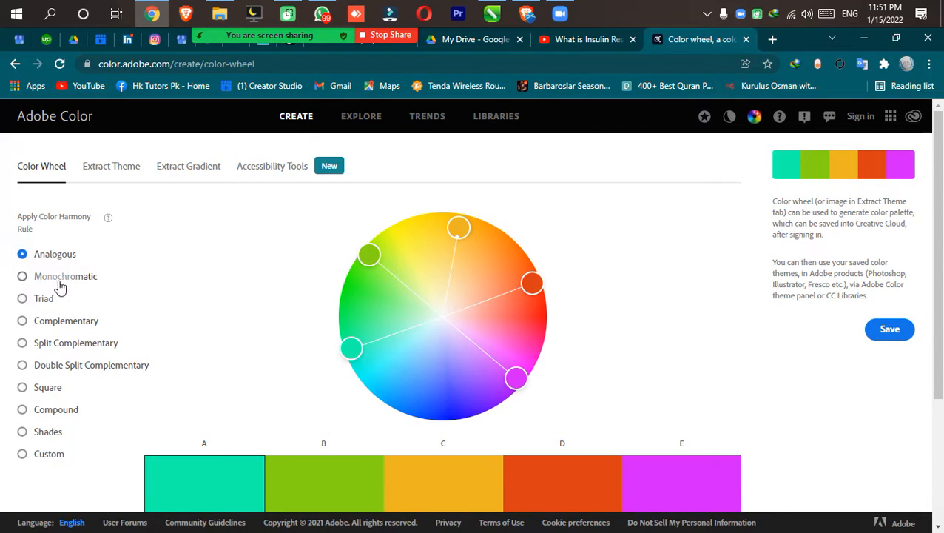
Narrow the Analogous harmony to closely related orange and yellow tones, from #FA9911 to #FAD714
{"action": "scroll", "coordinate": [356, 439], "scroll_direction": "down", "scroll_amount": 1}
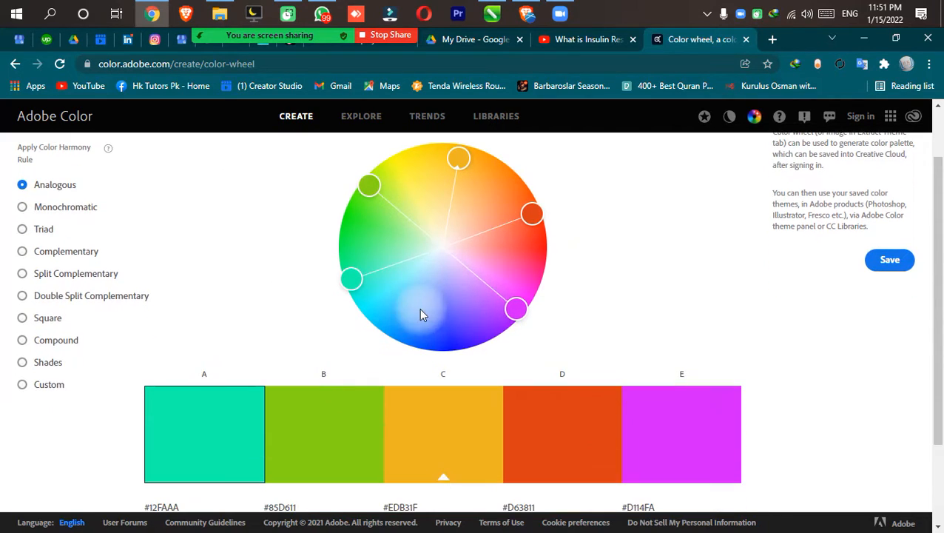
{"action": "left_click_drag", "start_coordinate": [370, 181], "coordinate": [419, 172]}
{"action": "mouse_move", "coordinate": [467, 154]}
{"action": "left_mouse_down"}
{"action": "mouse_move", "coordinate": [504, 163]}
{"action": "mouse_move", "coordinate": [472, 160]}
{"action": "left_mouse_up"}
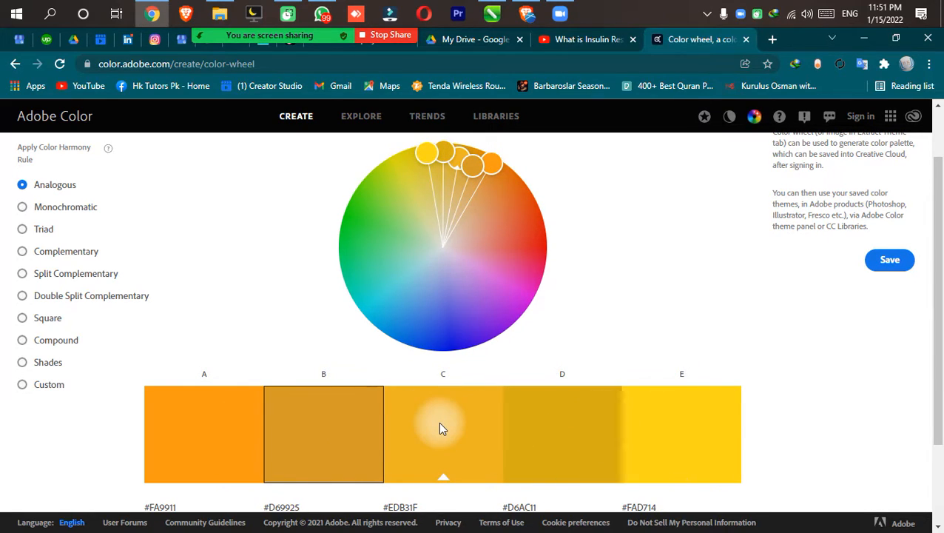
{"action": "scroll", "coordinate": [439, 427], "scroll_direction": "up", "scroll_amount": 1}
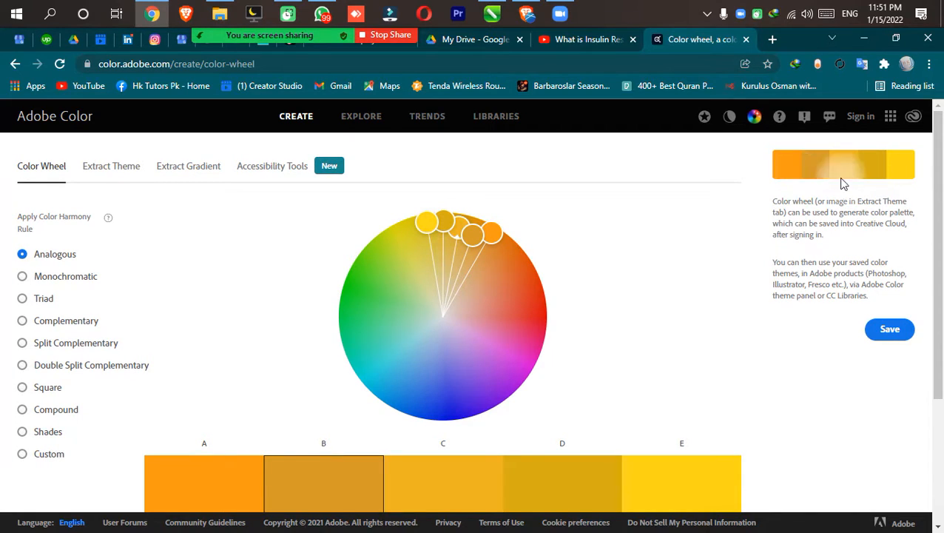
Apply the Monochromatic harmony rule and adjust its handles to the palette #382E07, #D0CDC2, #B89518, #3B351F and #856C11
{"action": "left_click", "coordinate": [48, 284]}
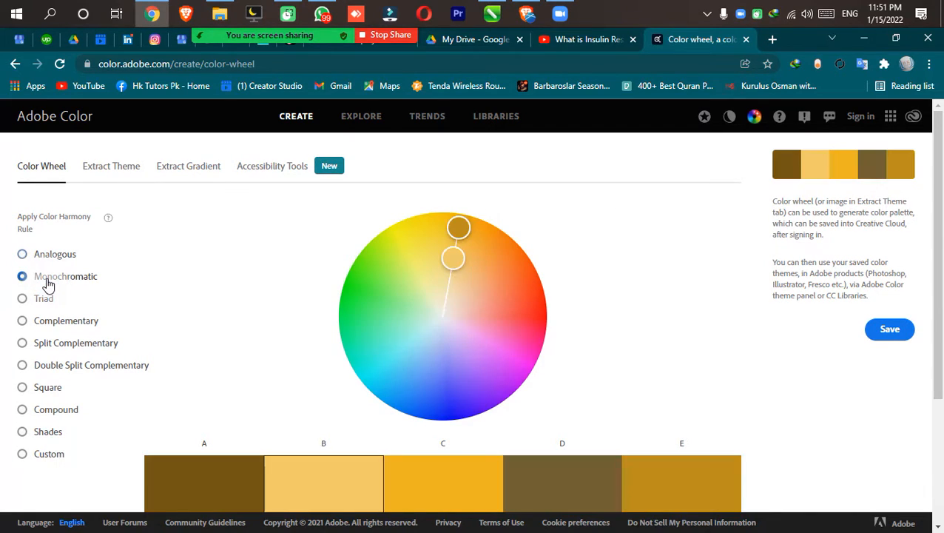
{"action": "scroll", "coordinate": [554, 358], "scroll_direction": "down", "scroll_amount": 1}
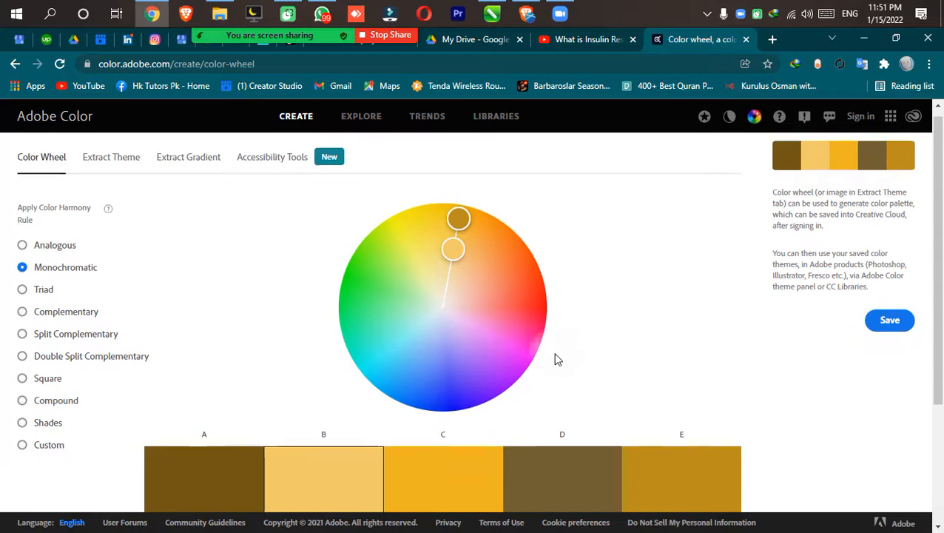
{"action": "left_click_drag", "start_coordinate": [450, 188], "coordinate": [443, 234]}
{"action": "left_click_drag", "start_coordinate": [433, 245], "coordinate": [443, 231]}
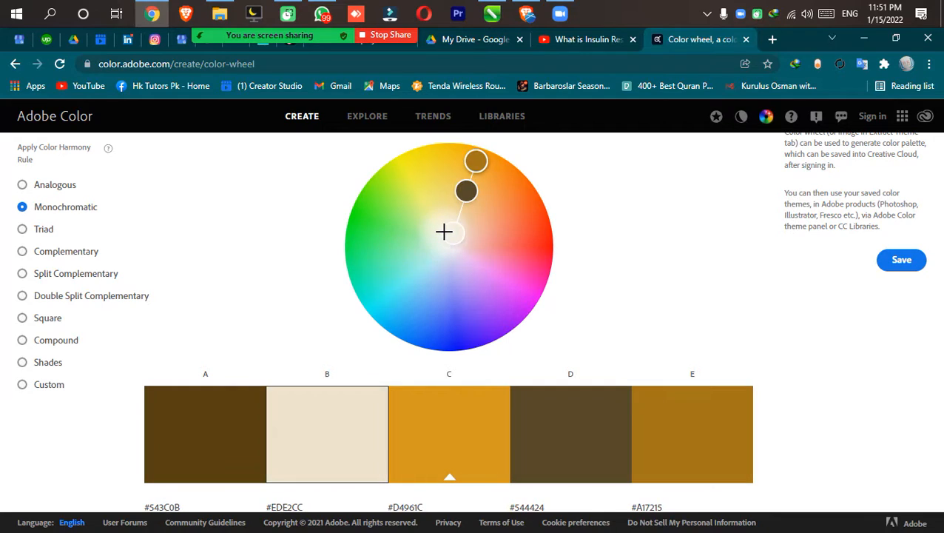
{"action": "left_click", "coordinate": [457, 191]}
{"action": "left_click_drag", "start_coordinate": [456, 196], "coordinate": [460, 201]}
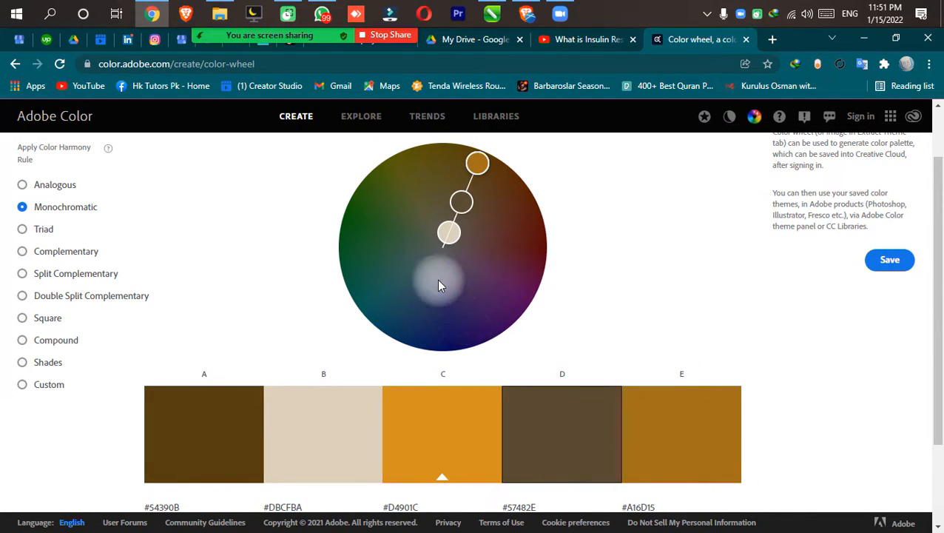
{"action": "mouse_move", "coordinate": [448, 235]}
{"action": "left_mouse_down"}
{"action": "mouse_move", "coordinate": [402, 274]}
{"action": "mouse_move", "coordinate": [442, 251]}
{"action": "mouse_move", "coordinate": [418, 311]}
{"action": "mouse_move", "coordinate": [476, 264]}
{"action": "mouse_move", "coordinate": [449, 240]}
{"action": "mouse_move", "coordinate": [433, 254]}
{"action": "mouse_move", "coordinate": [443, 225]}
{"action": "mouse_move", "coordinate": [440, 246]}
{"action": "mouse_move", "coordinate": [443, 235]}
{"action": "left_mouse_up"}
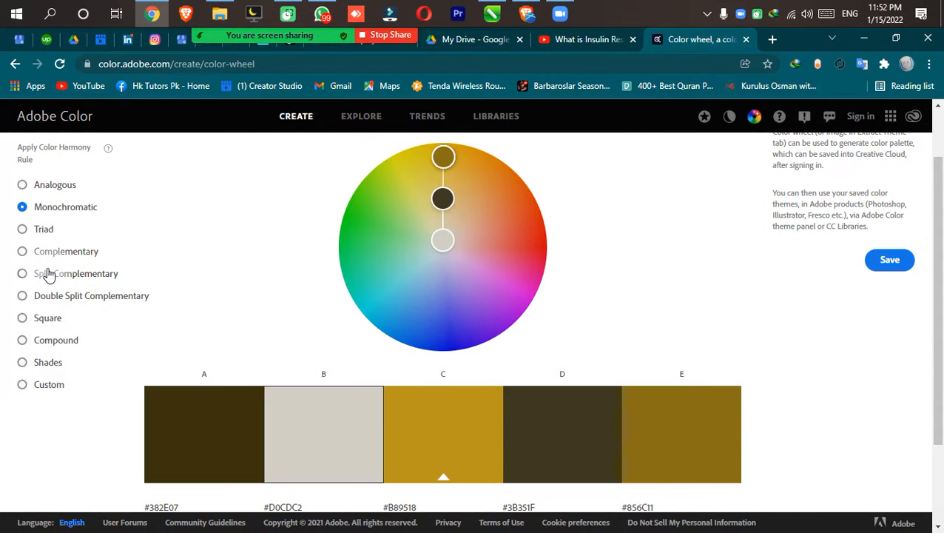
Apply the Double Split Complementary harmony rule to the color wheel palette
{"action": "left_click", "coordinate": [45, 297]}
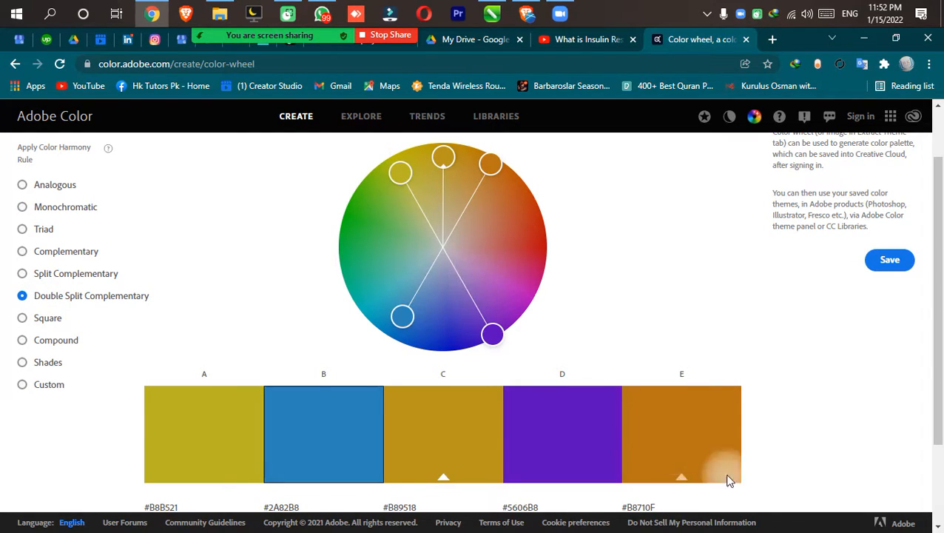
{"action": "key", "text": "F9"}
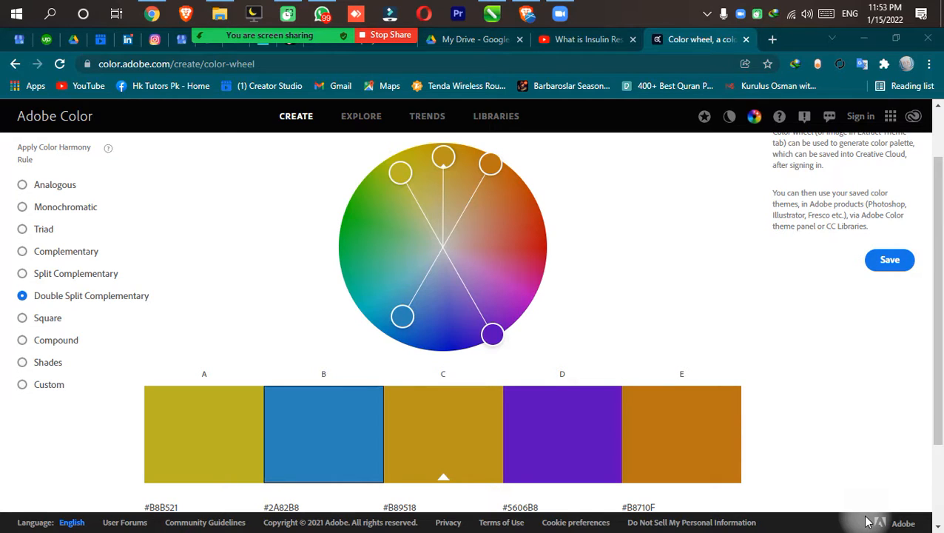
Search Google for "coolors" in a new browser tab and open the Coolors website
{"action": "left_click", "coordinate": [772, 39]}
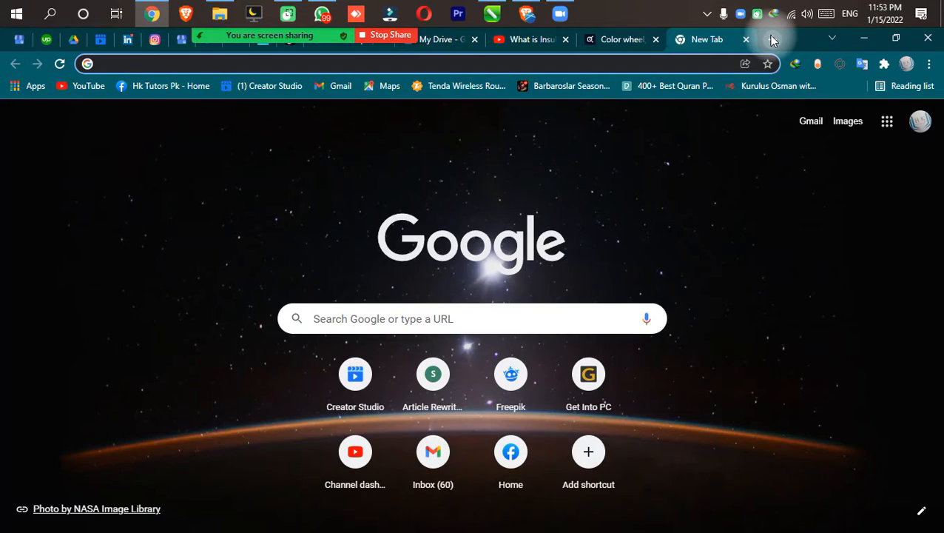
{"action": "type", "text": "coo"}
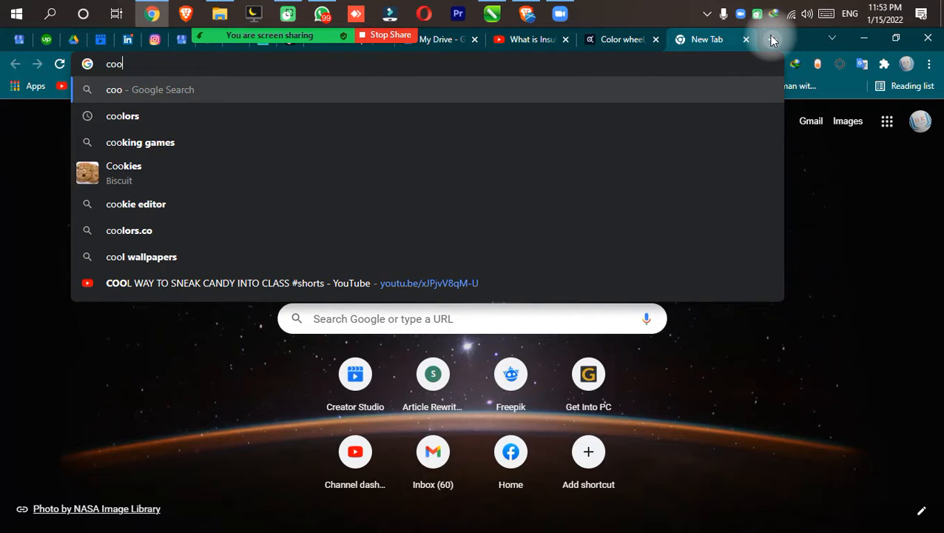
{"action": "key", "text": "Down"}
{"action": "key", "text": "Return"}
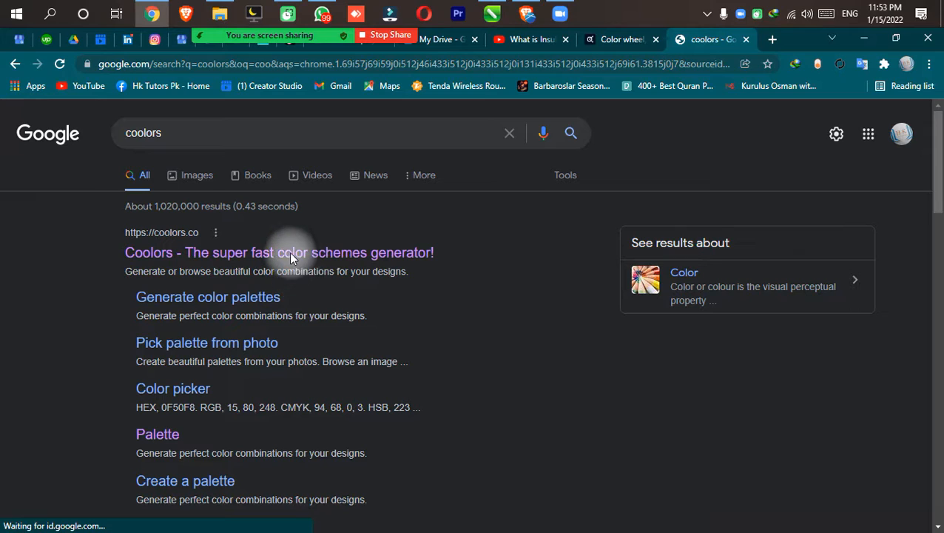
{"action": "left_click", "coordinate": [290, 255]}
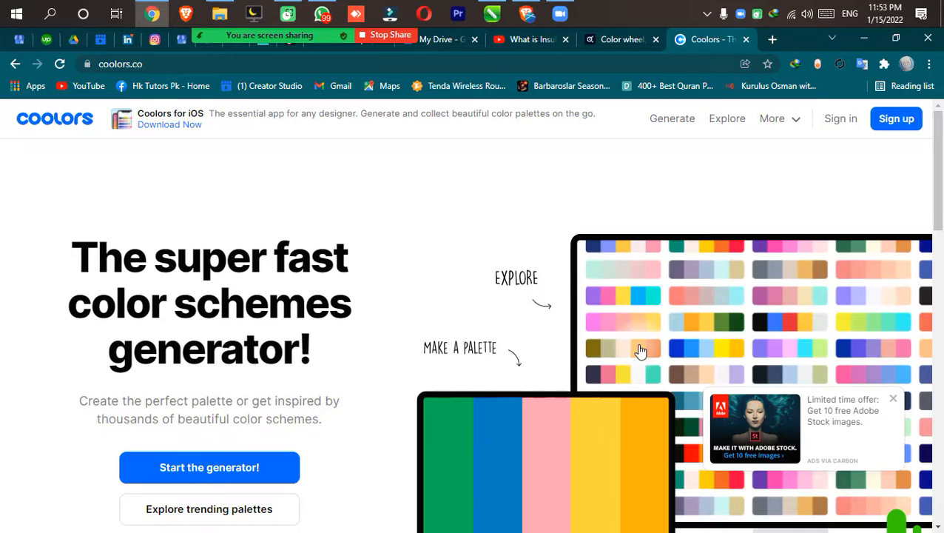
In the Coolors palette generator, generate a new random palette and lock its Cinnabar color DC493A
{"action": "scroll", "coordinate": [513, 307], "scroll_direction": "down", "scroll_amount": 1}
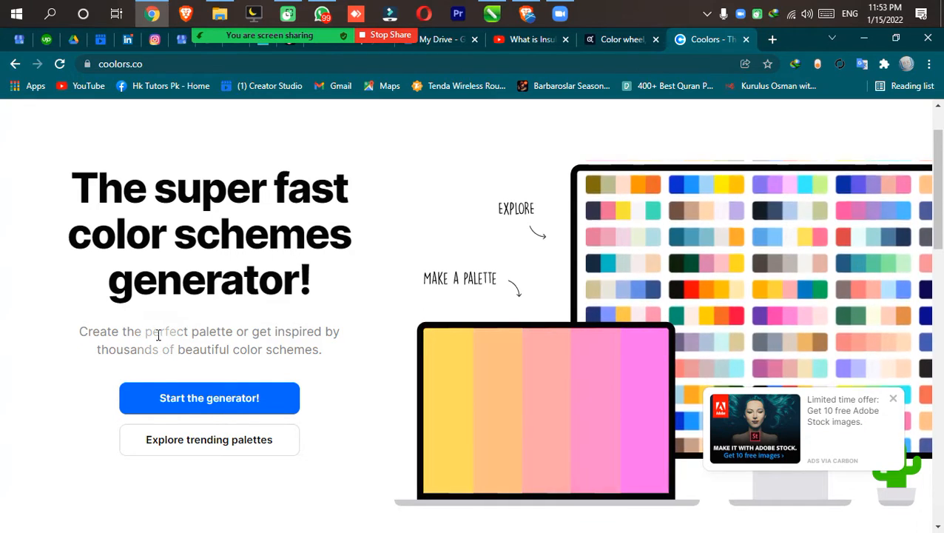
{"action": "left_click", "coordinate": [219, 393]}
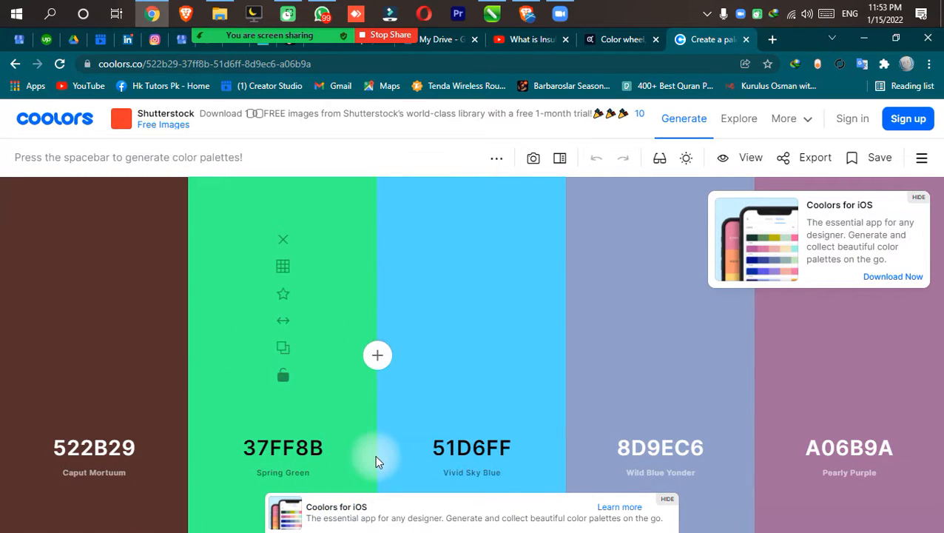
{"action": "key", "text": "space"}
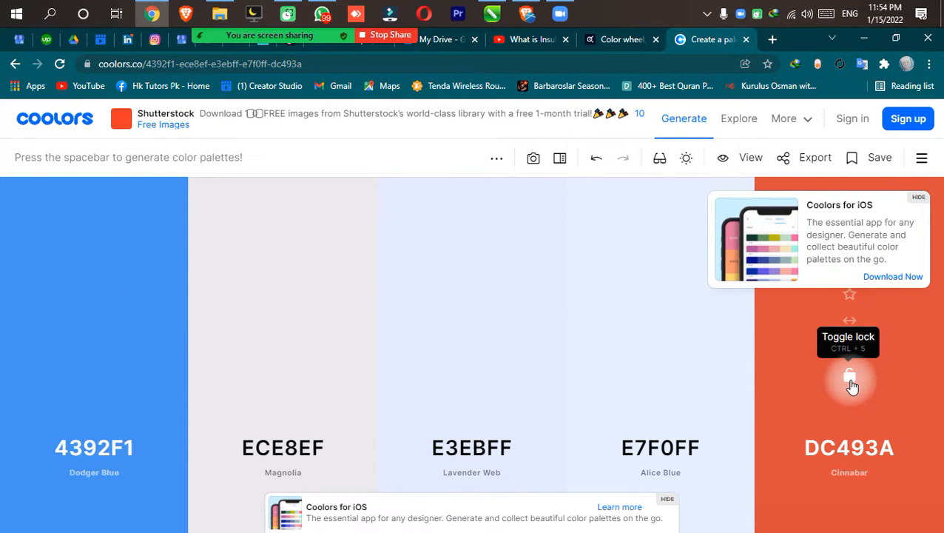
{"action": "left_click", "coordinate": [850, 379]}
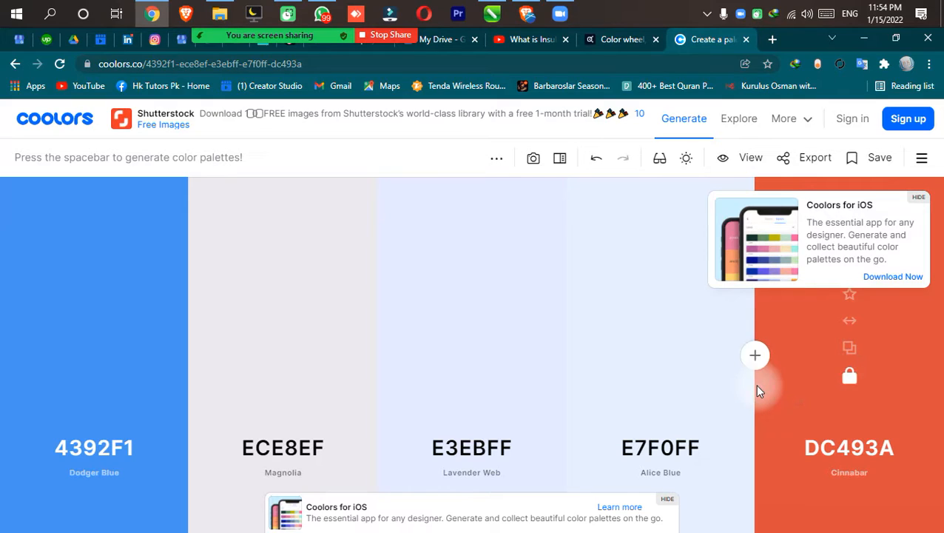
Generate several new random palettes around the locked Cinnabar color and hide the Coolors for iOS promotion
{"action": "key", "text": "space"}
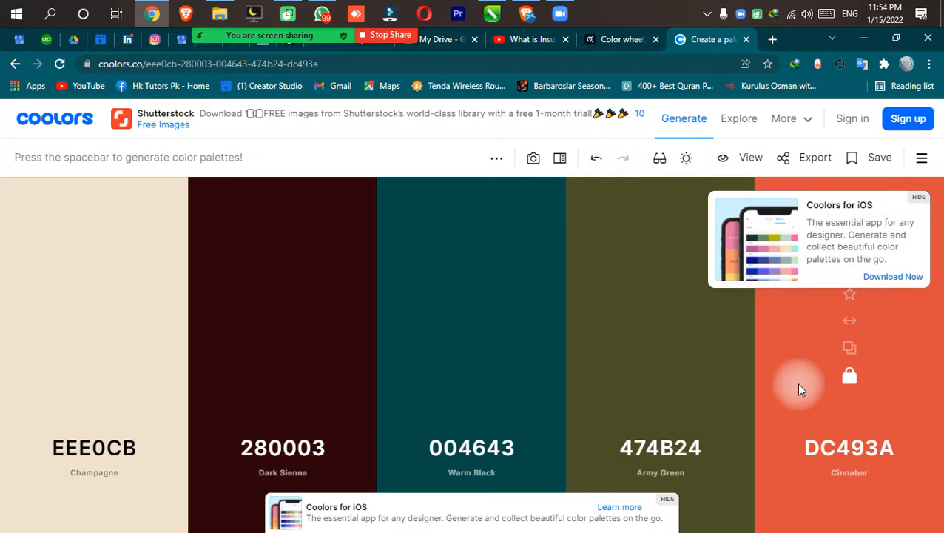
{"action": "key", "text": "F9"}
{"action": "key", "text": "space"}
{"action": "key", "text": "space"}
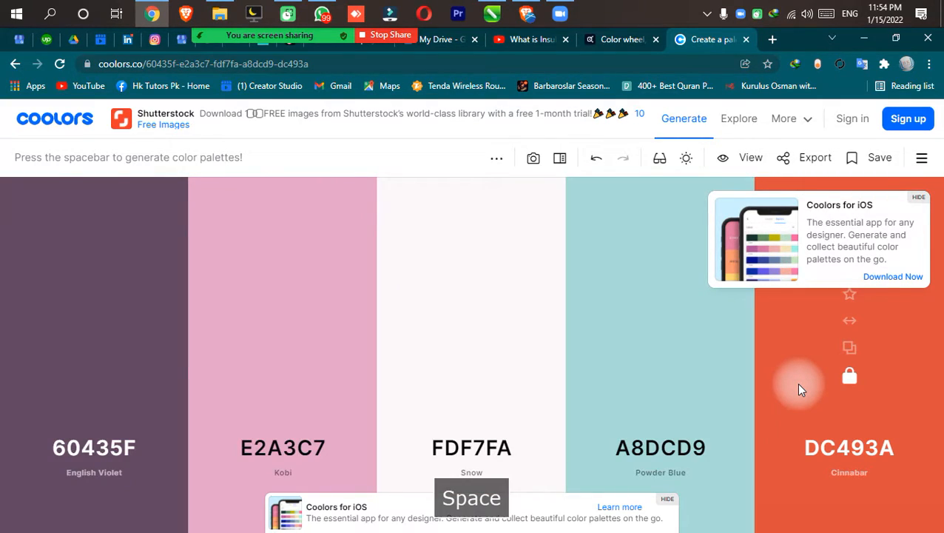
{"action": "key", "text": "space"}
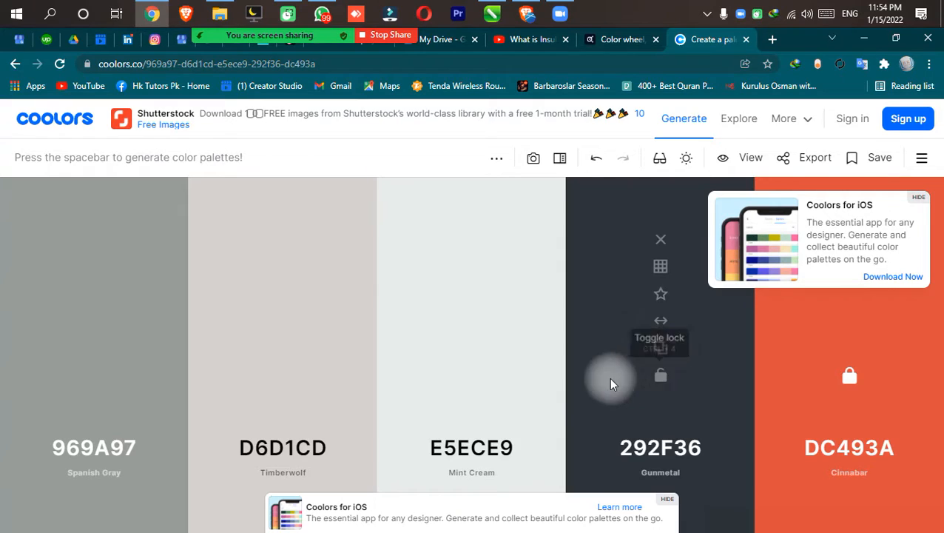
{"action": "mouse_move", "coordinate": [561, 391]}
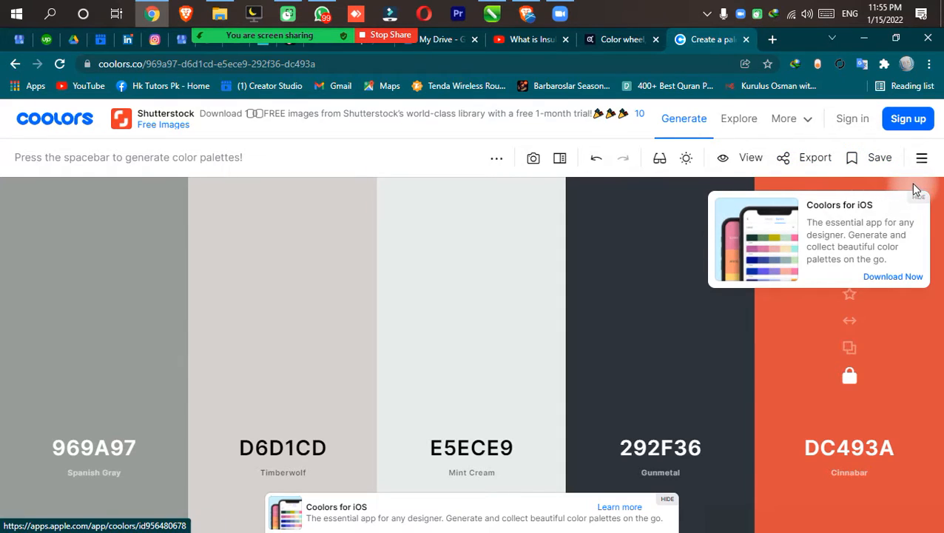
{"action": "left_click", "coordinate": [919, 203]}
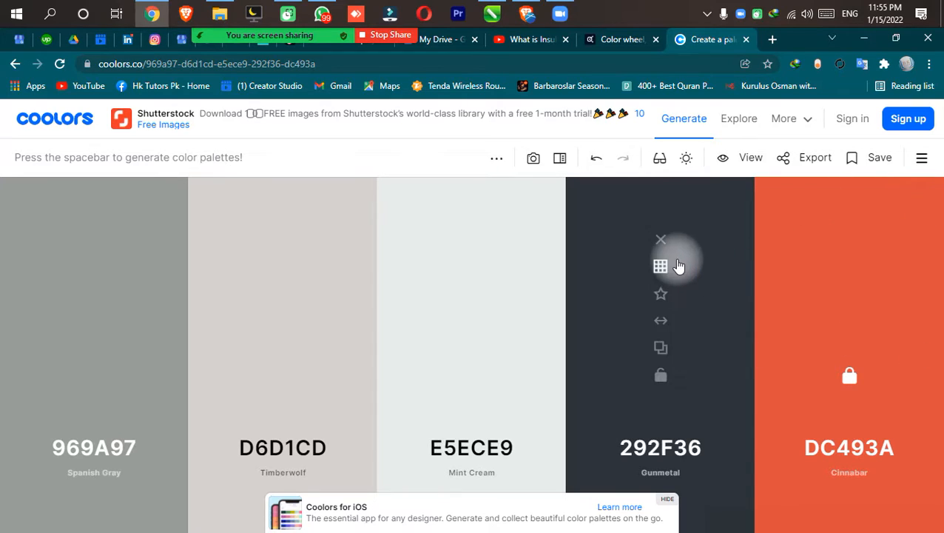
Generate a new palette, lock its India Green color 358600, and regenerate the unlocked colors
{"action": "key", "text": "space"}
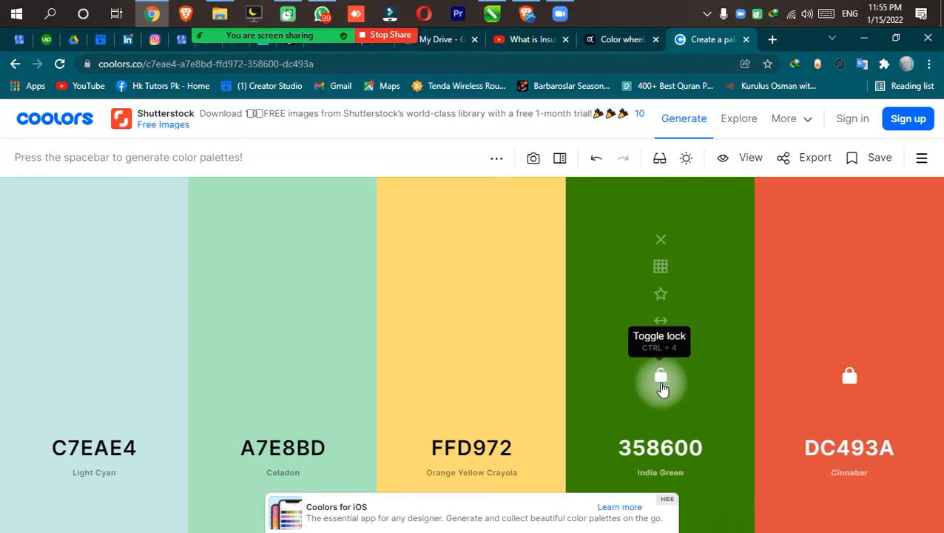
{"action": "left_click", "coordinate": [662, 379]}
{"action": "key", "text": "space"}
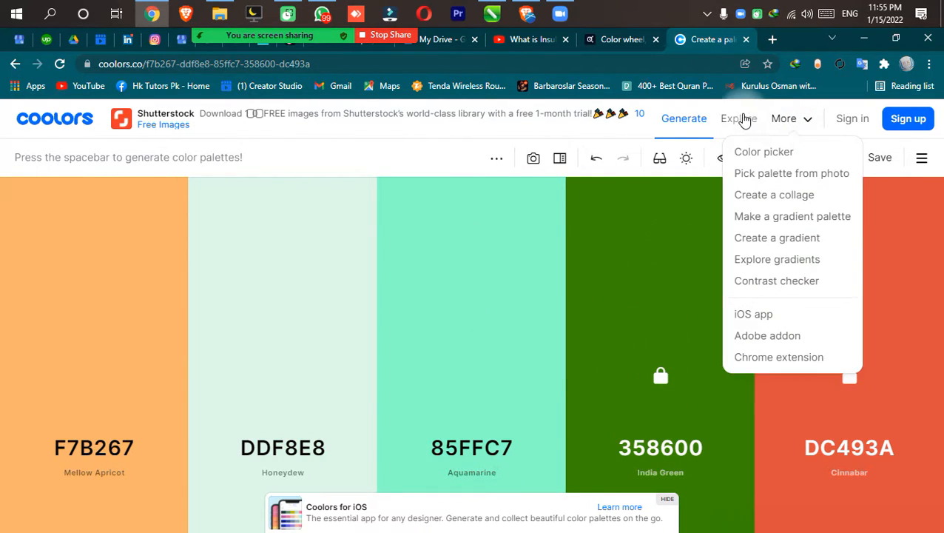
Open the Explore page of trending color palettes and browse through the listed color schemes
{"action": "left_click", "coordinate": [743, 120]}
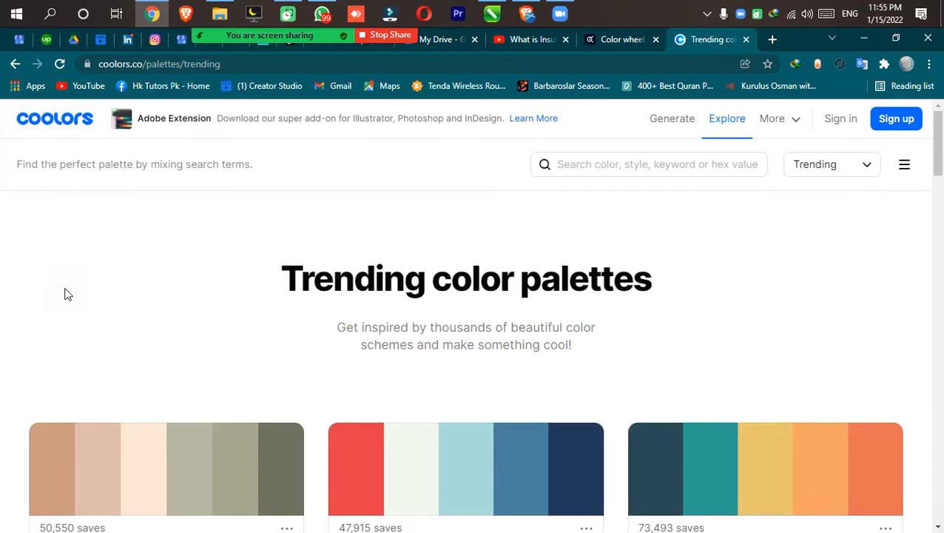
{"action": "scroll", "coordinate": [232, 333], "scroll_direction": "down", "scroll_amount": 2}
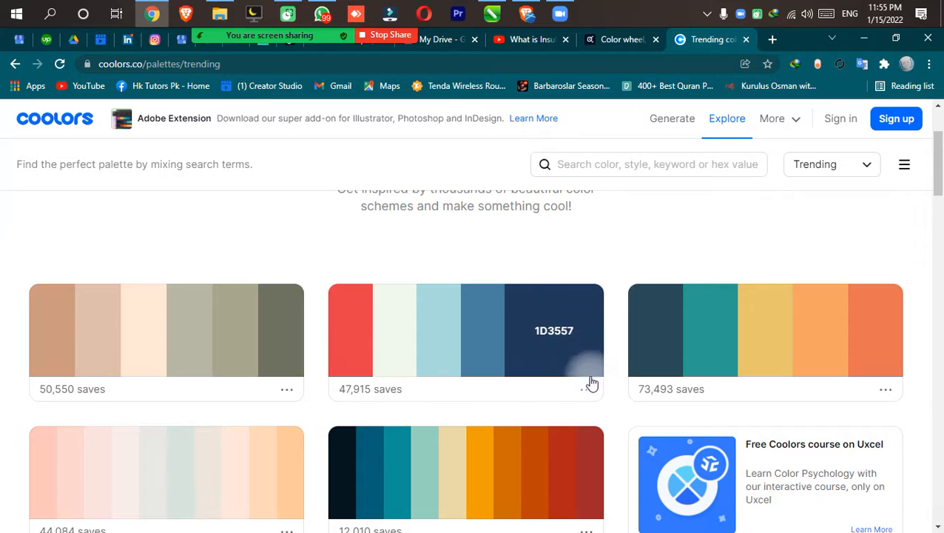
{"action": "scroll", "coordinate": [851, 333], "scroll_direction": "down", "scroll_amount": 5}
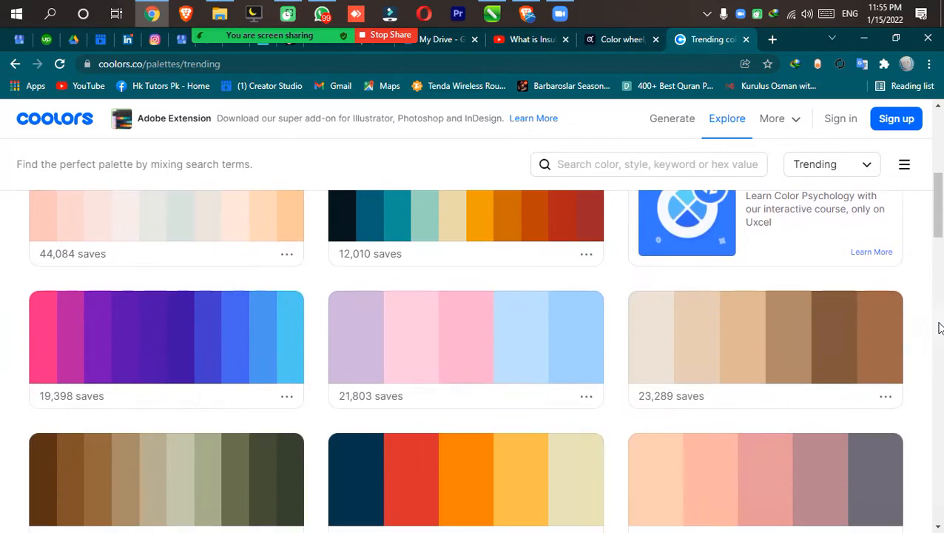
{"action": "scroll", "coordinate": [938, 328], "scroll_direction": "down", "scroll_amount": 5}
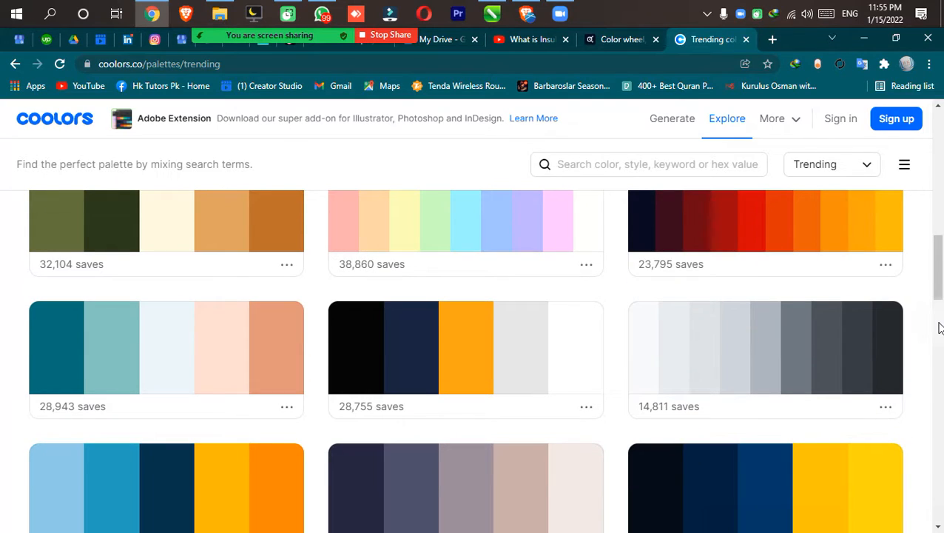
{"action": "scroll", "coordinate": [938, 328], "scroll_direction": "up", "scroll_amount": 1}
{"action": "scroll", "coordinate": [937, 328], "scroll_direction": "down", "scroll_amount": 2}
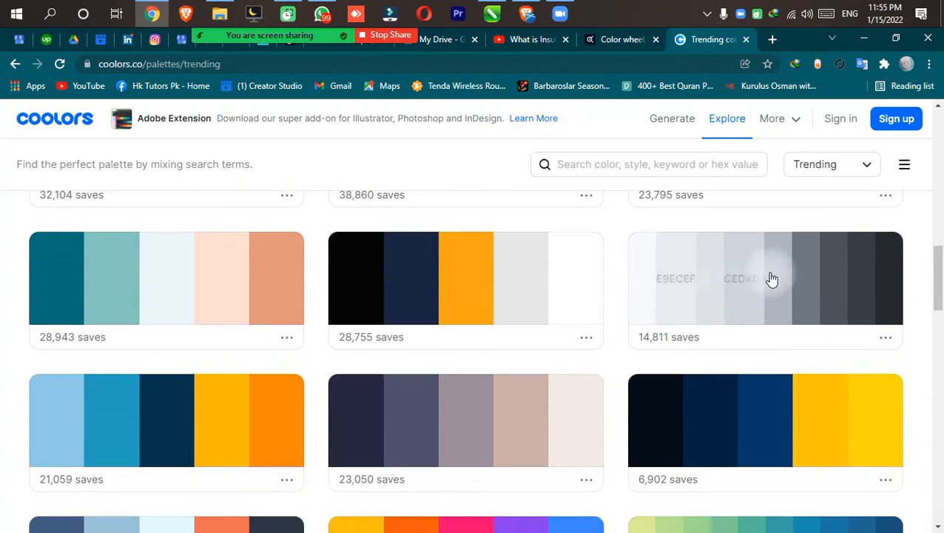
{"action": "scroll", "coordinate": [910, 363], "scroll_direction": "down", "scroll_amount": 1}
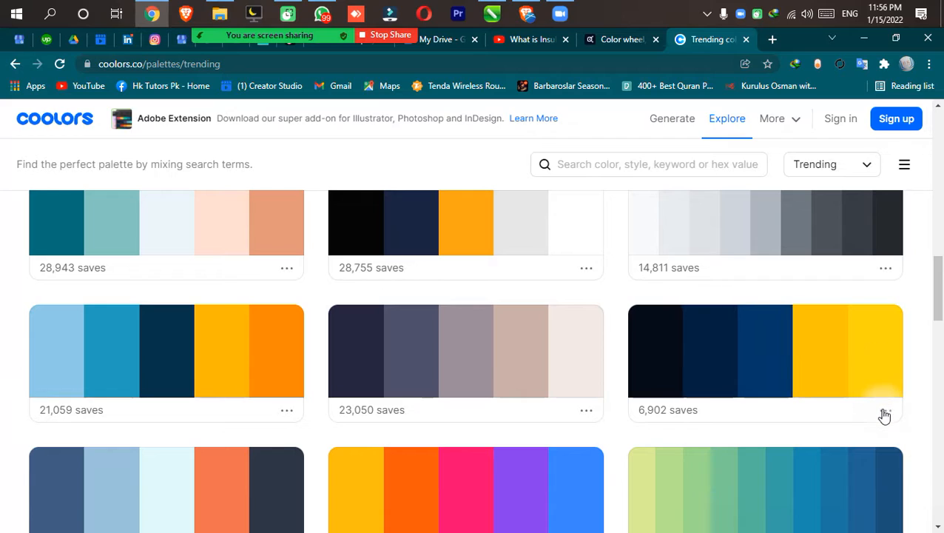
View the color codes of the trending navy and yellow palette with 6,902 saves, and close the details
{"action": "left_click", "coordinate": [884, 411]}
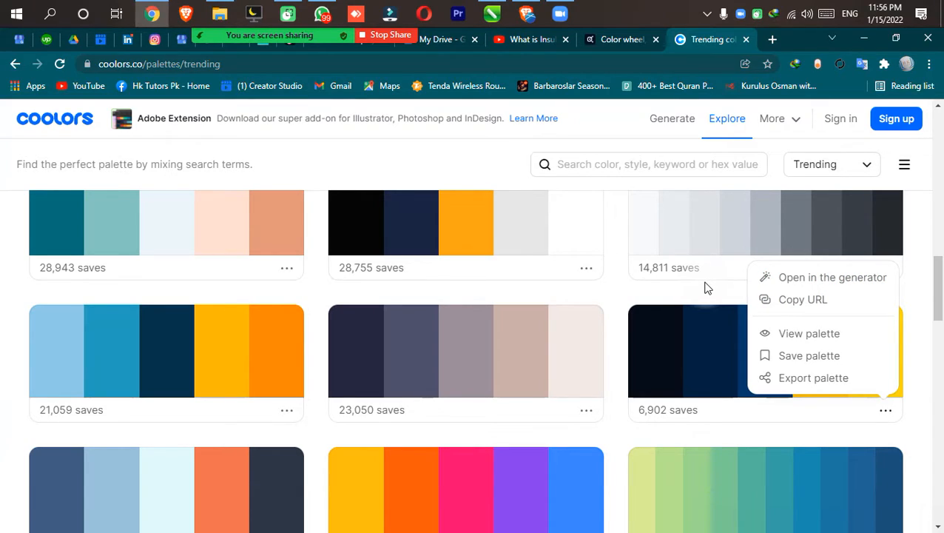
{"action": "left_click", "coordinate": [858, 340]}
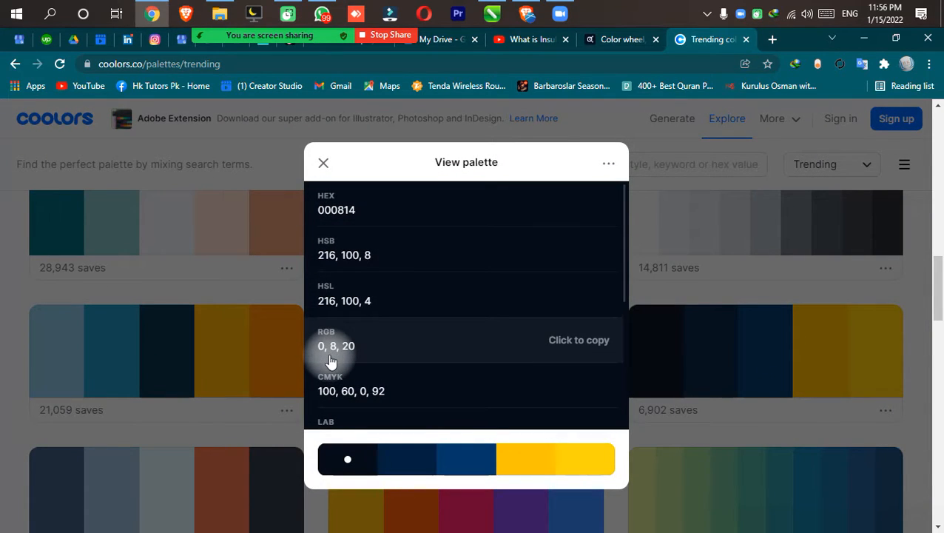
{"action": "left_click", "coordinate": [323, 163]}
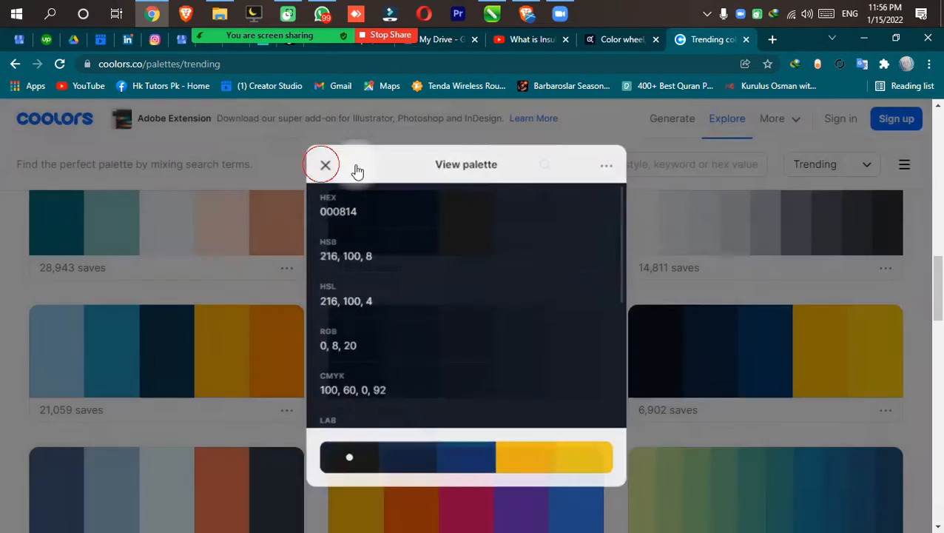
Try to save the trending navy and yellow palette
{"action": "left_click", "coordinate": [884, 411]}
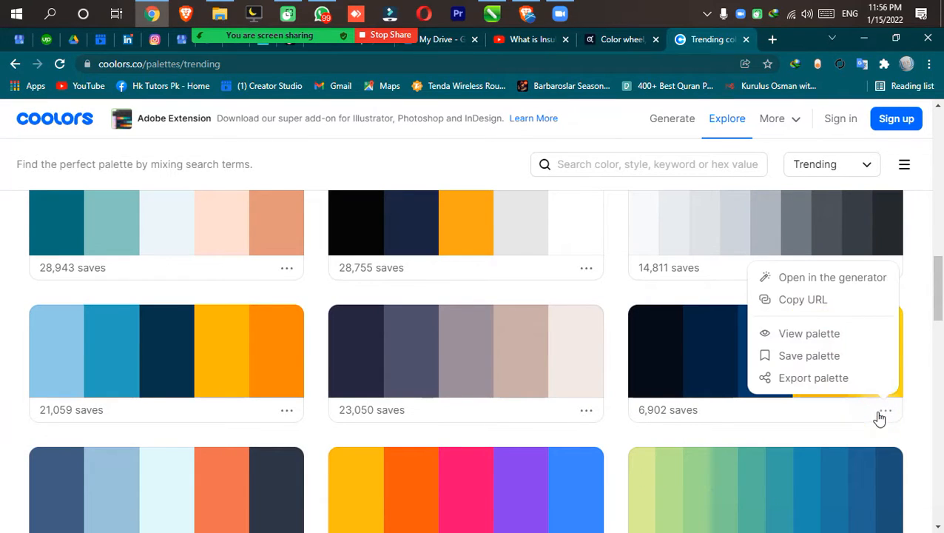
{"action": "left_click", "coordinate": [792, 358]}
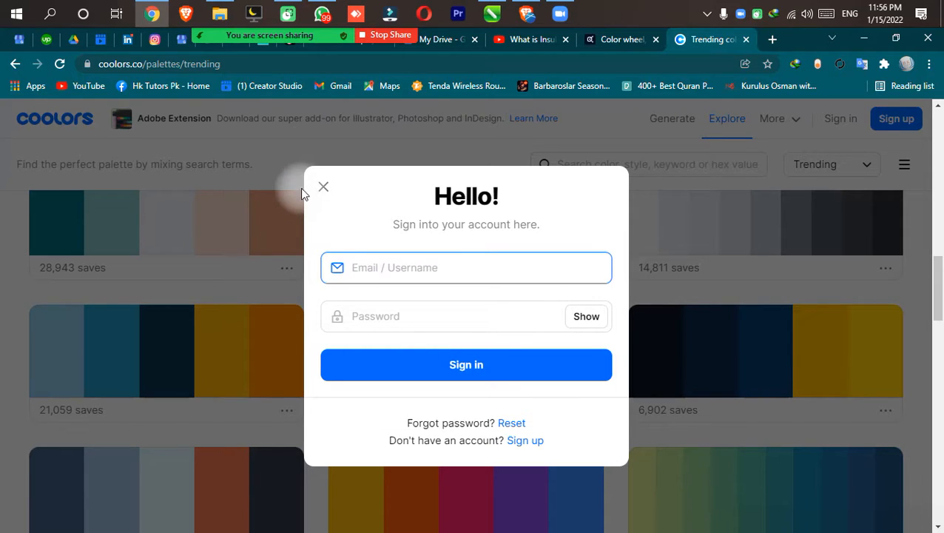
{"action": "left_click", "coordinate": [323, 187]}
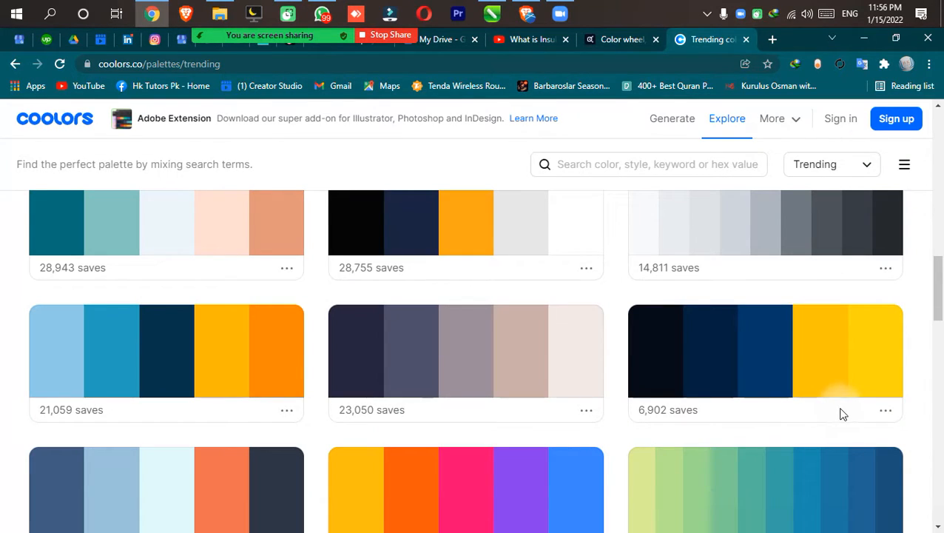
Export the navy and yellow palette as an image titled "abc" with the HEX color space
{"action": "left_click", "coordinate": [886, 413]}
{"action": "left_click", "coordinate": [853, 380]}
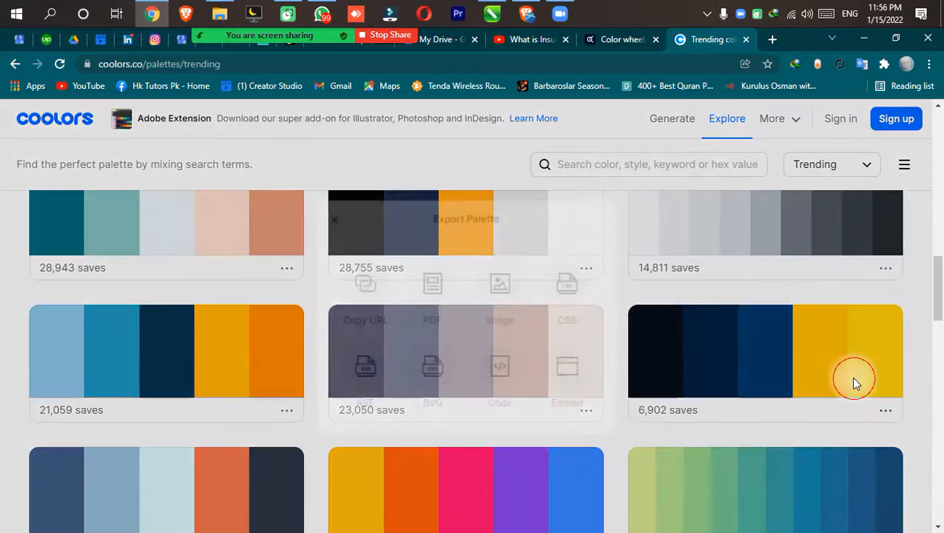
{"action": "left_click", "coordinate": [514, 289]}
{"action": "scroll", "coordinate": [424, 338], "scroll_direction": "down", "scroll_amount": 2}
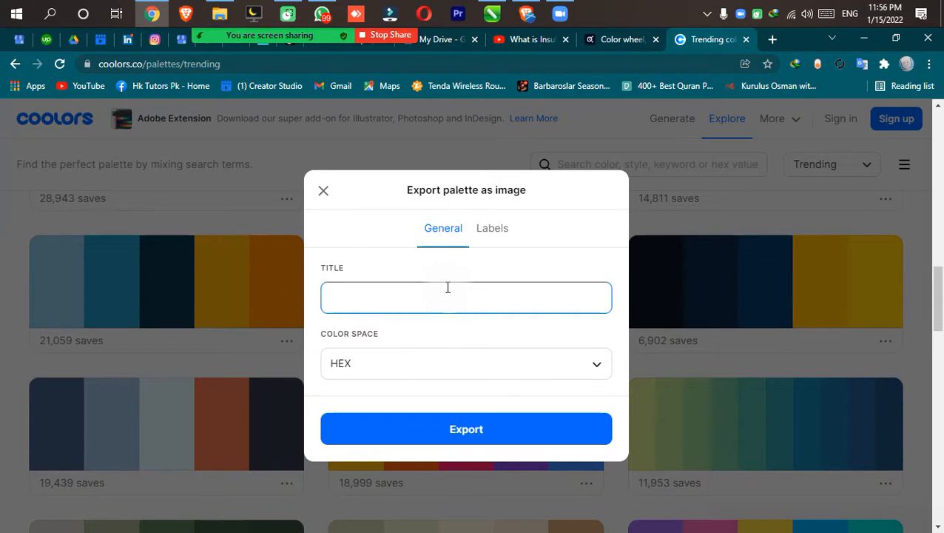
{"action": "type", "text": "abc"}
{"action": "key", "text": "Return"}
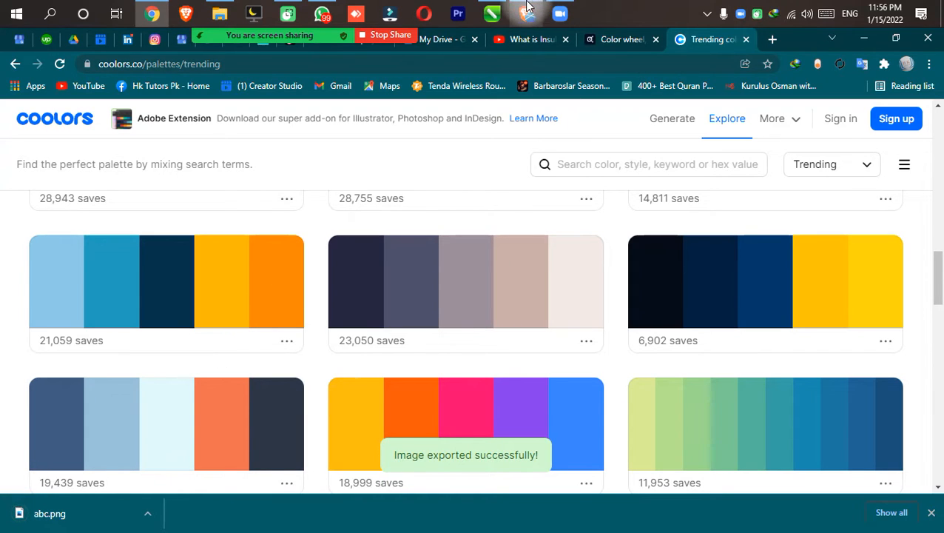
Switch to CorelDRAW, start an import, and delete the first three images from the pixel pic folder
{"action": "left_click", "coordinate": [492, 14]}
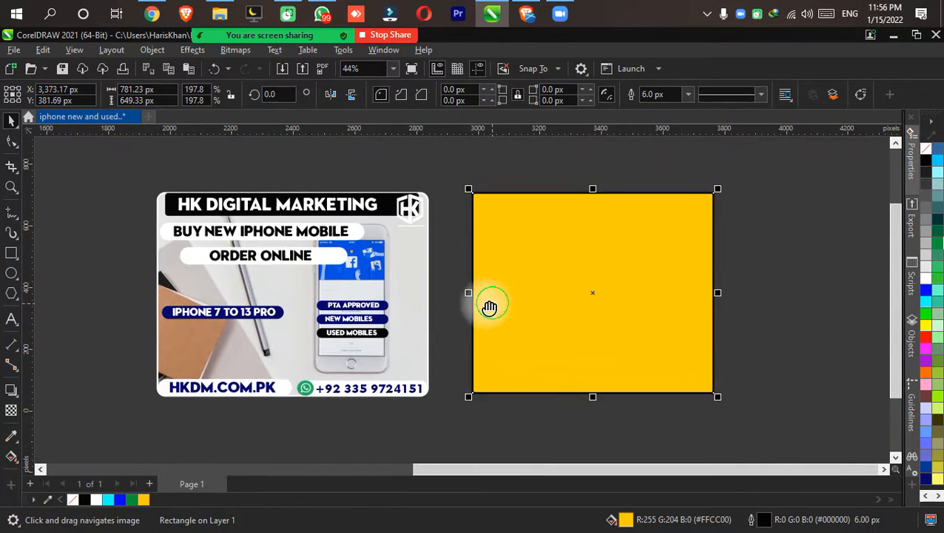
{"action": "left_click_drag", "start_coordinate": [495, 306], "coordinate": [399, 308]}
{"action": "key", "text": "ctrl+i"}
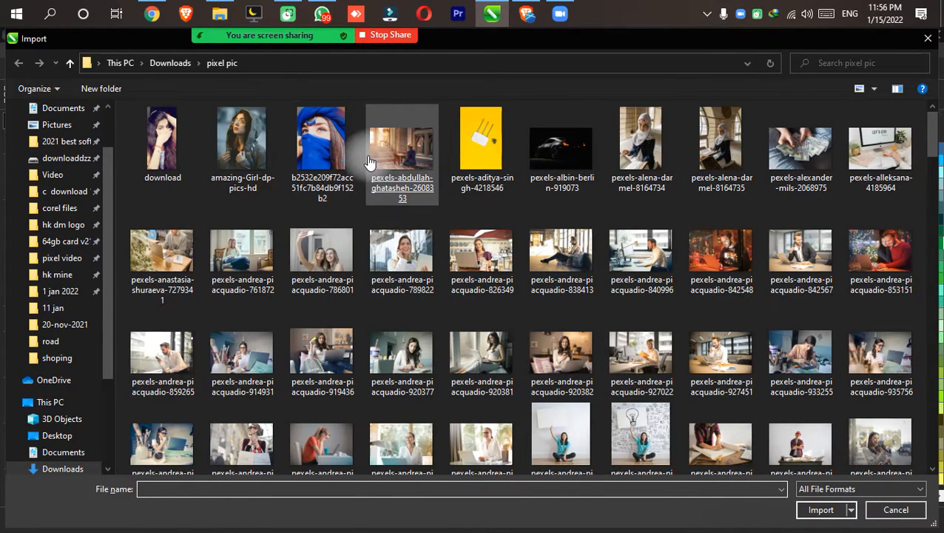
{"action": "left_click_drag", "start_coordinate": [362, 186], "coordinate": [174, 135]}
{"action": "key", "text": "d"}
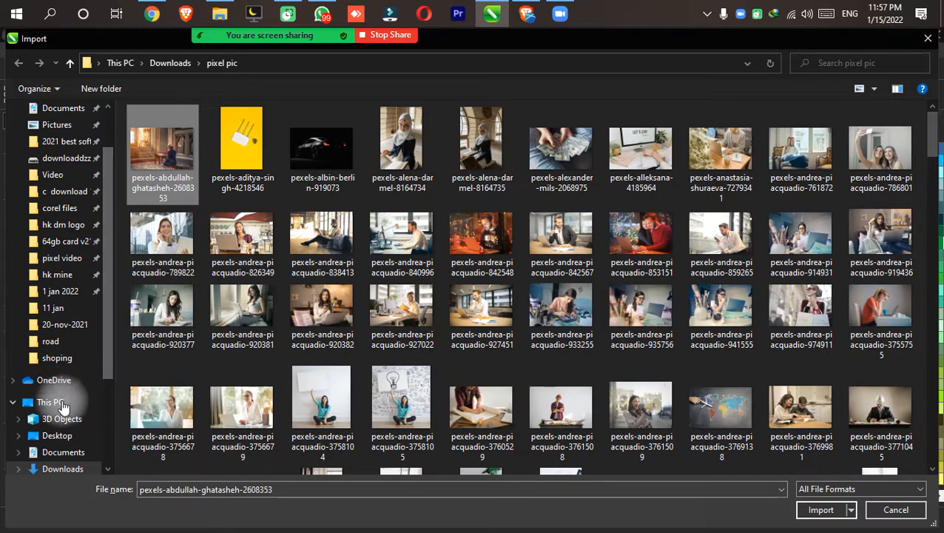
Import the abc palette image from Downloads and place it beside the yellow rectangle
{"action": "left_click", "coordinate": [64, 470]}
{"action": "left_click", "coordinate": [185, 225]}
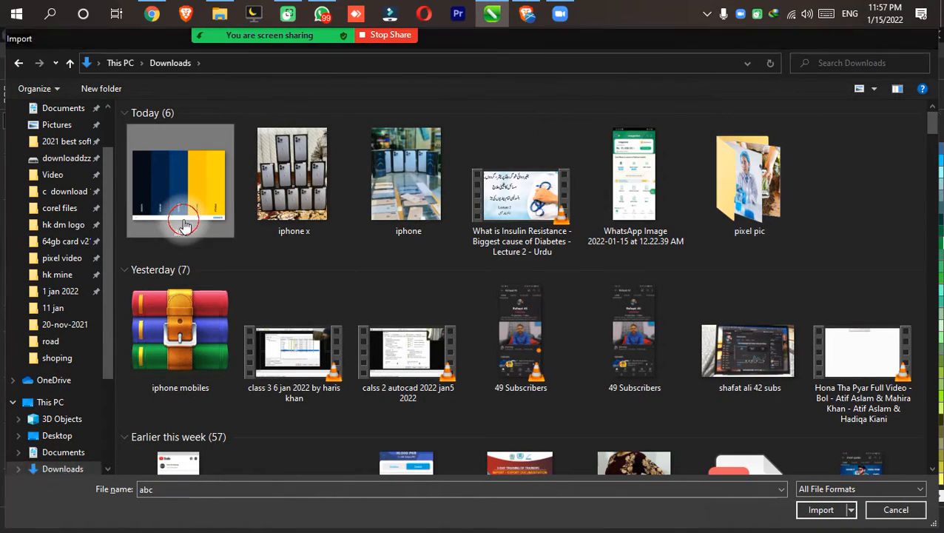
{"action": "double_click", "coordinate": [185, 225]}
{"action": "left_click", "coordinate": [679, 238]}
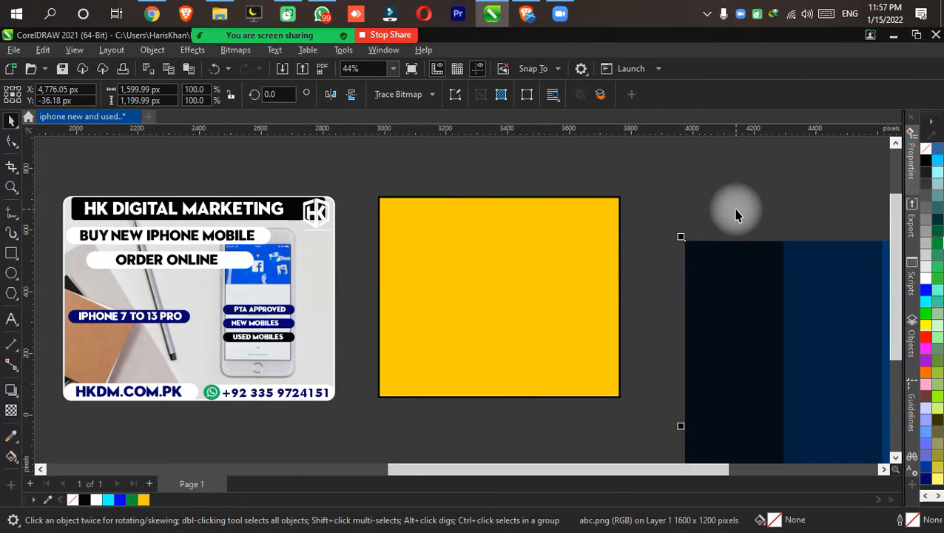
Scale the palette image down to about 565 by 424 px and move it next to the yellow rectangle
{"action": "key", "text": "F4"}
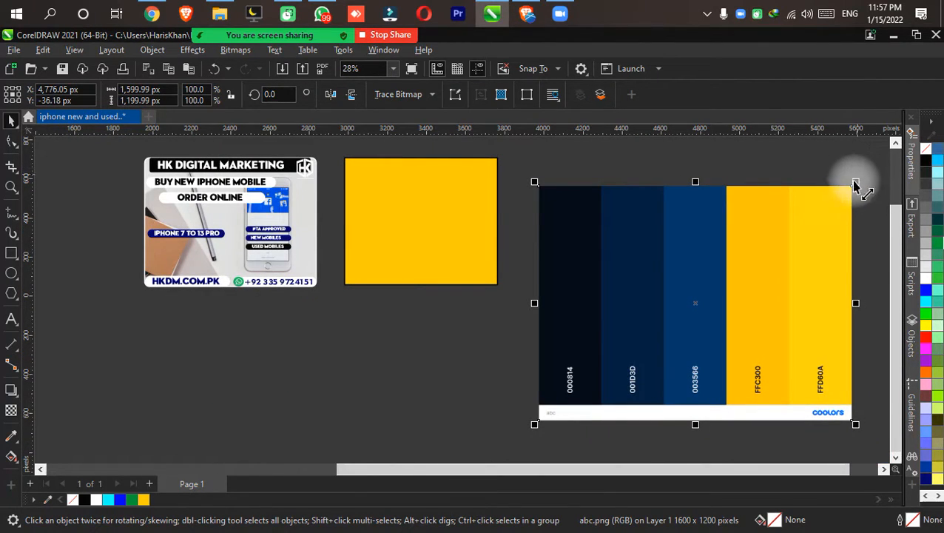
{"action": "left_click_drag", "start_coordinate": [857, 185], "coordinate": [655, 334]}
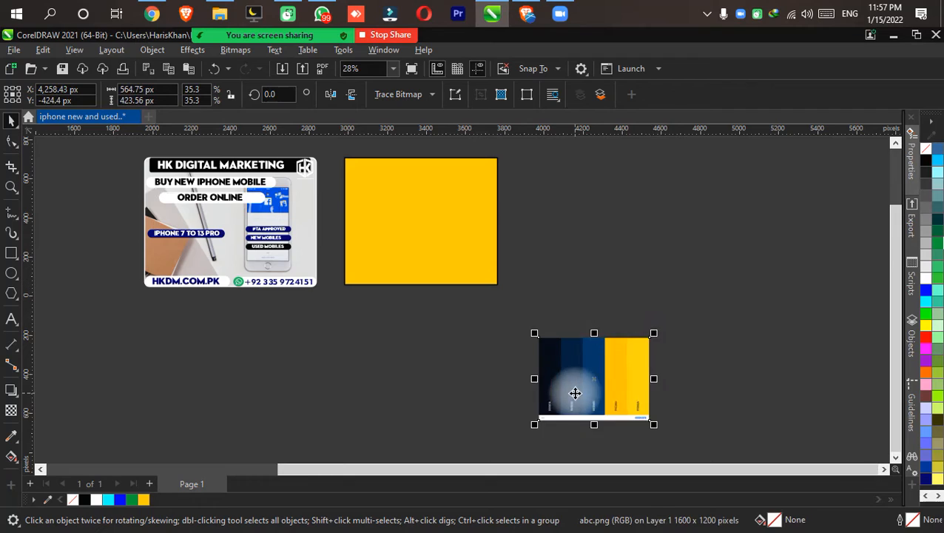
{"action": "key", "text": "F4"}
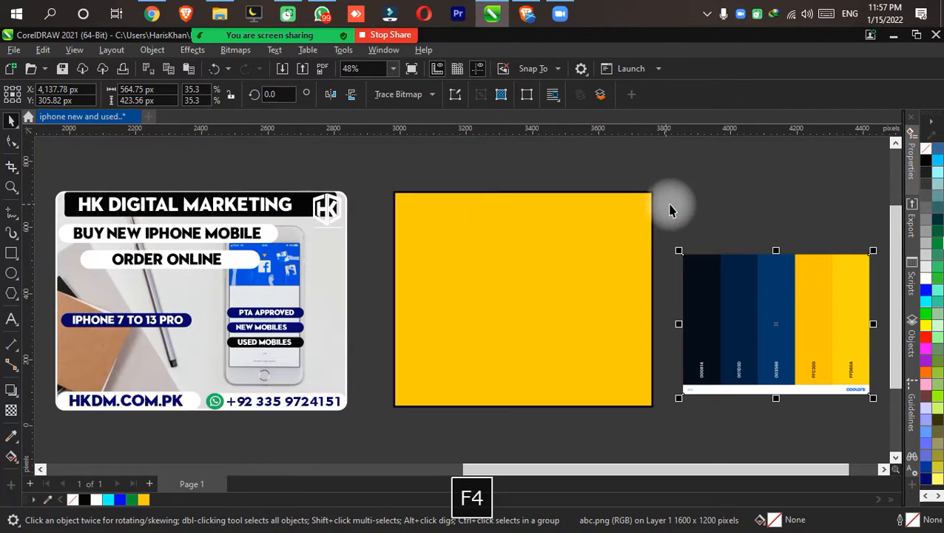
{"action": "left_click", "coordinate": [684, 216]}
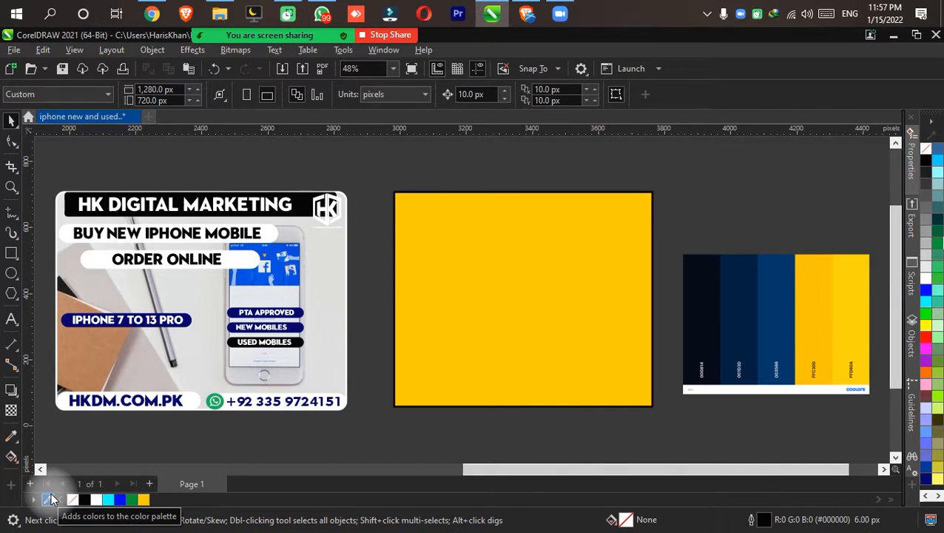
Sample the FFD60A yellow from the palette image and apply it to the rectangle and the "ORDER ONLINE" and "BUY NEW IPHONE MOBILE" label backgrounds
{"action": "left_click", "coordinate": [10, 437]}
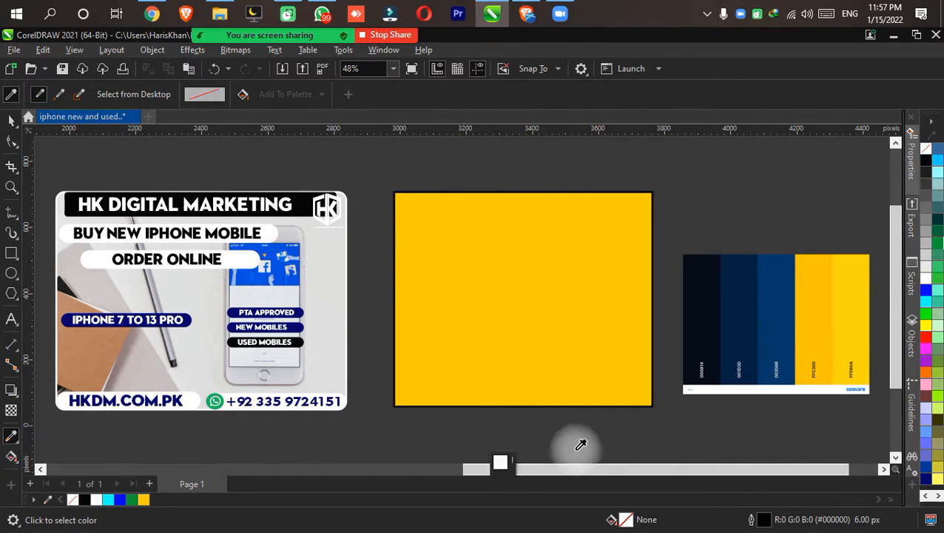
{"action": "left_click", "coordinate": [849, 313]}
{"action": "left_click", "coordinate": [494, 278]}
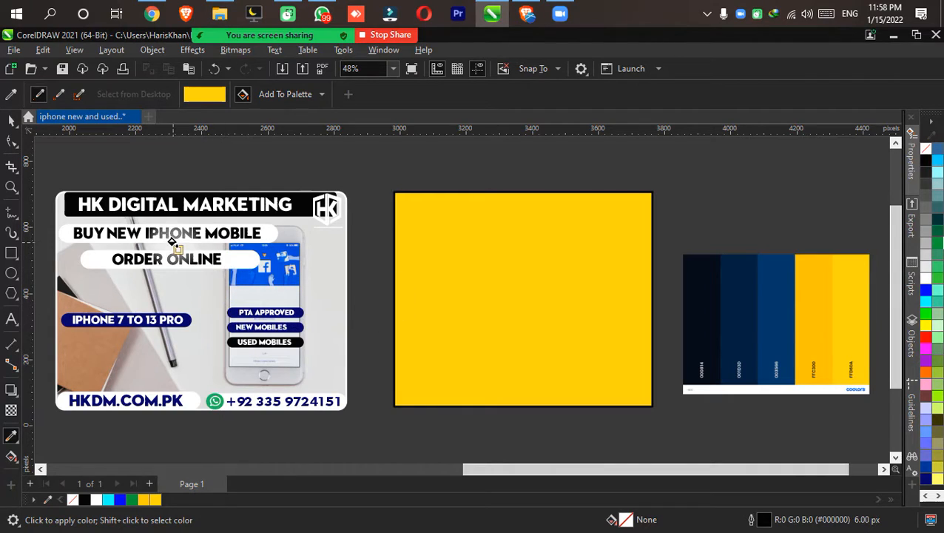
{"action": "left_click", "coordinate": [240, 255]}
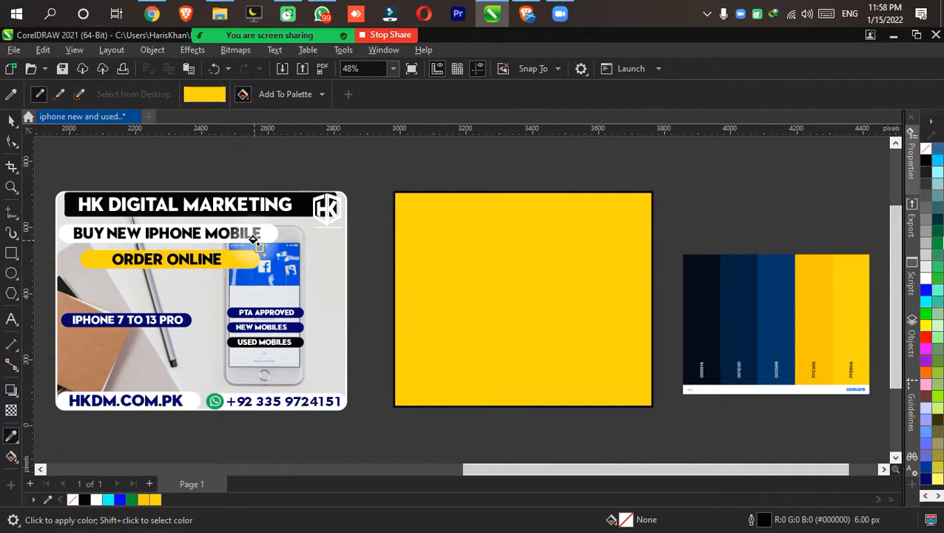
{"action": "left_click", "coordinate": [265, 230]}
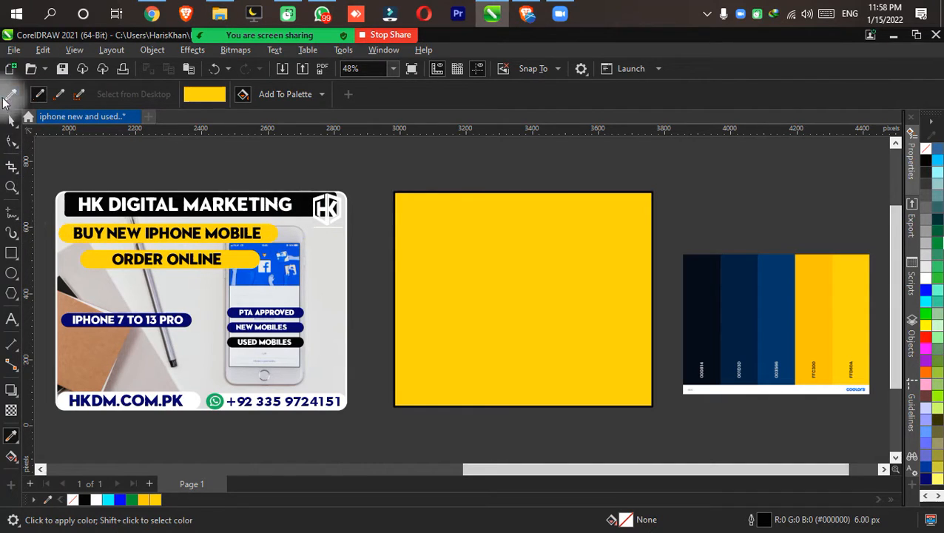
Try the FFD60A yellow fill on the background behind the HKDM.COM.PK text and undo it
{"action": "left_click", "coordinate": [11, 121]}
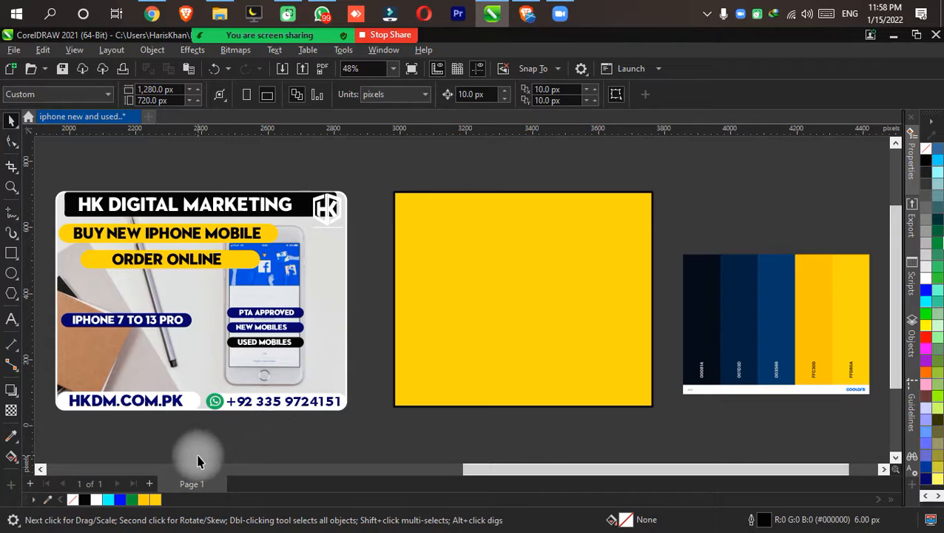
{"action": "left_click", "coordinate": [199, 402]}
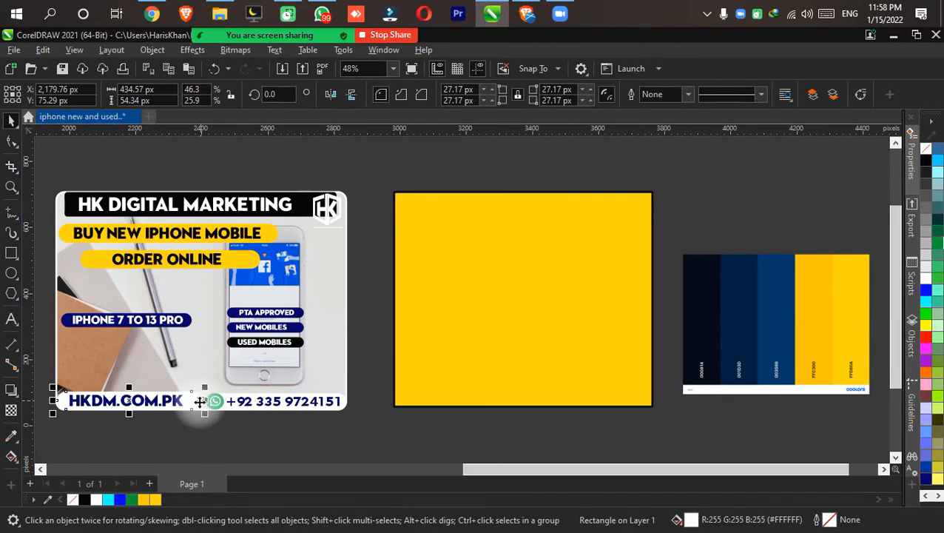
{"action": "left_click", "coordinate": [157, 500]}
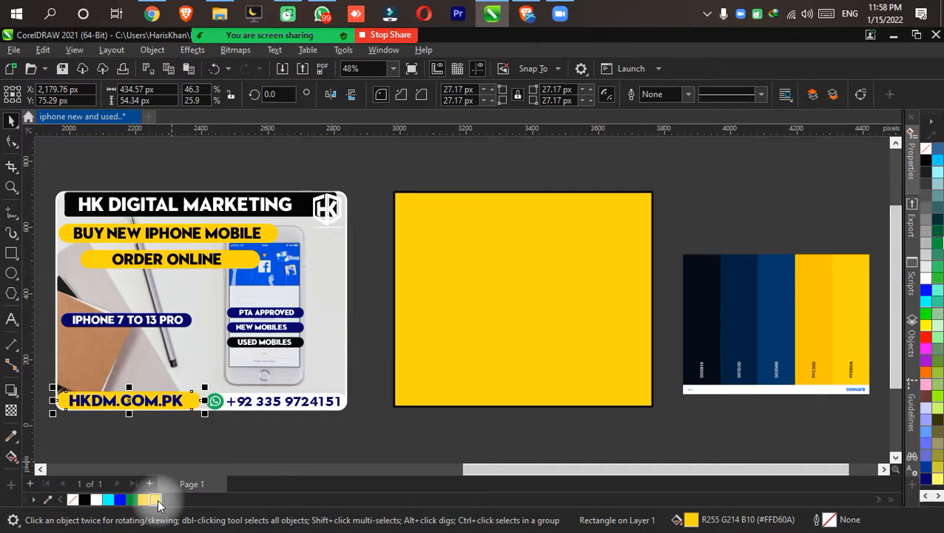
{"action": "left_click", "coordinate": [309, 461]}
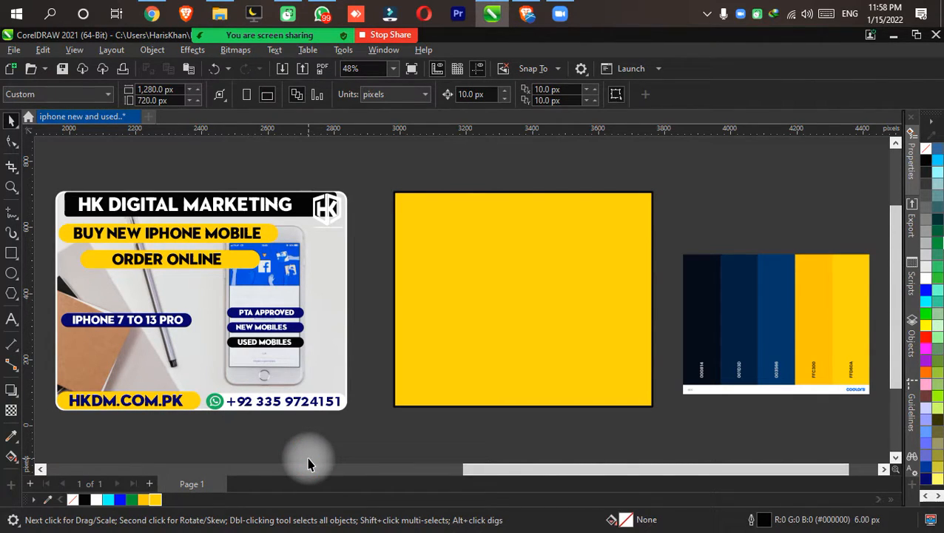
{"action": "key", "text": "ctrl+z"}
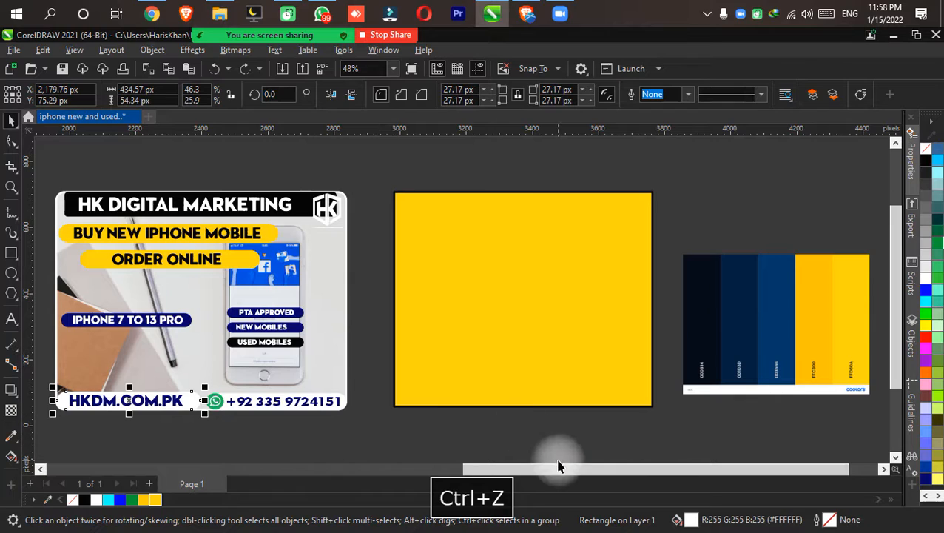
{"action": "left_click", "coordinate": [560, 443]}
Examine the yellow rectangle's black outline and the poster's rounded corner up close
{"action": "scroll", "coordinate": [724, 216], "scroll_direction": "up", "scroll_amount": 1}
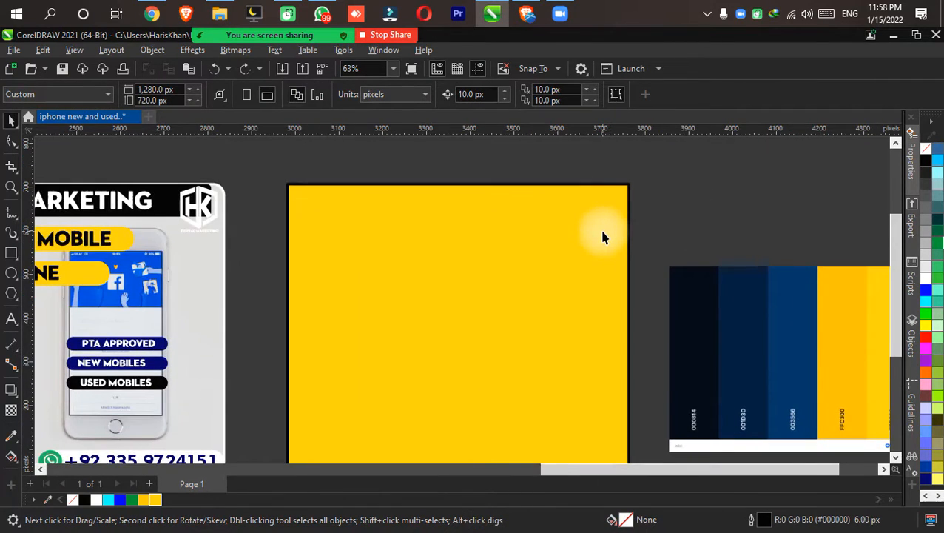
{"action": "scroll", "coordinate": [588, 214], "scroll_direction": "up", "scroll_amount": 1}
{"action": "scroll", "coordinate": [577, 203], "scroll_direction": "up", "scroll_amount": 3}
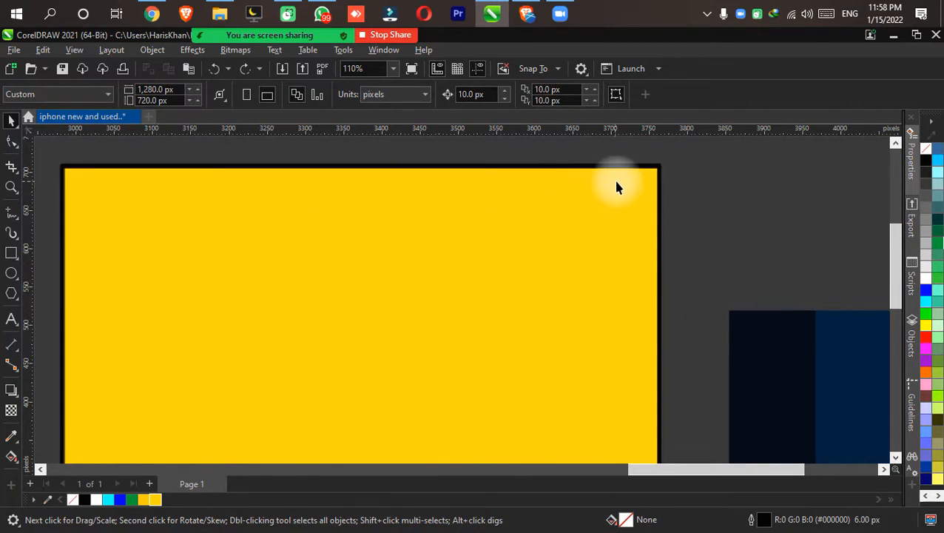
{"action": "left_click_drag", "start_coordinate": [642, 186], "coordinate": [625, 333]}
{"action": "scroll", "coordinate": [625, 333], "scroll_direction": "up", "scroll_amount": 6}
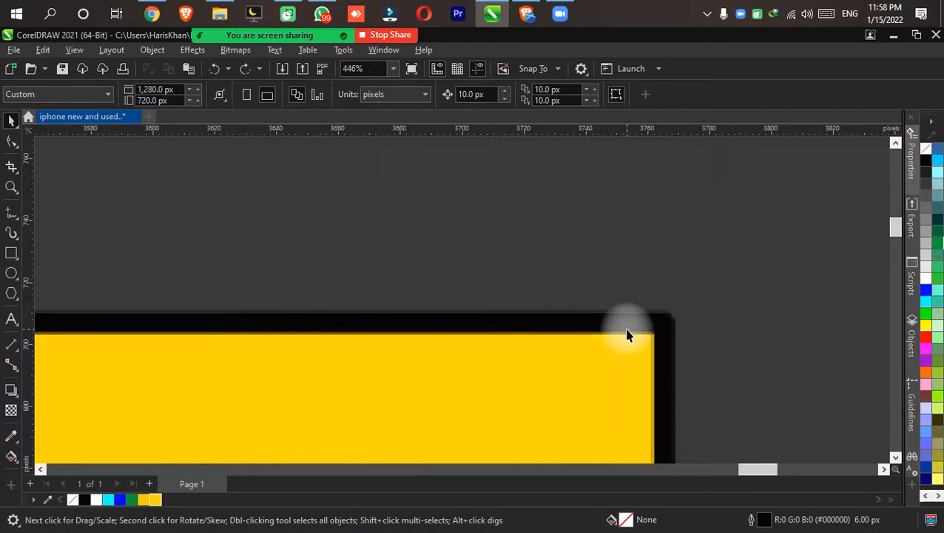
{"action": "scroll", "coordinate": [625, 335], "scroll_direction": "up", "scroll_amount": 4}
{"action": "scroll", "coordinate": [626, 335], "scroll_direction": "down", "scroll_amount": 10}
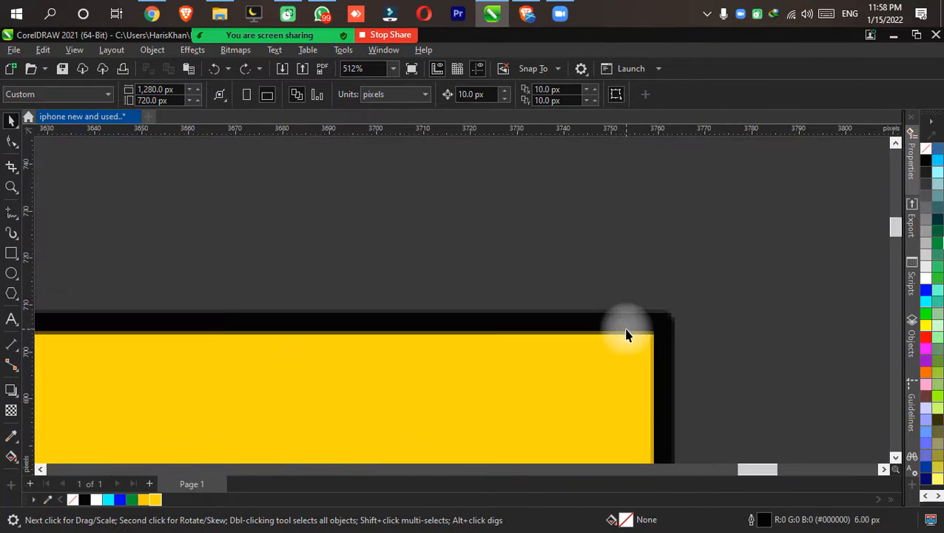
{"action": "scroll", "coordinate": [625, 335], "scroll_direction": "down", "scroll_amount": 5}
{"action": "left_click_drag", "start_coordinate": [625, 331], "coordinate": [583, 251]}
{"action": "scroll", "coordinate": [312, 280], "scroll_direction": "up", "scroll_amount": 8}
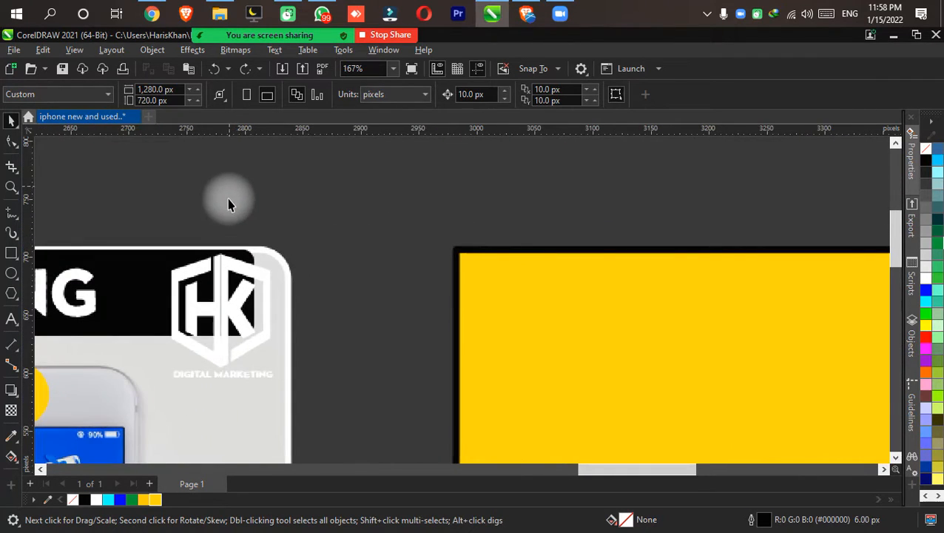
{"action": "scroll", "coordinate": [316, 247], "scroll_direction": "up", "scroll_amount": 3}
{"action": "scroll", "coordinate": [316, 246], "scroll_direction": "down", "scroll_amount": 2}
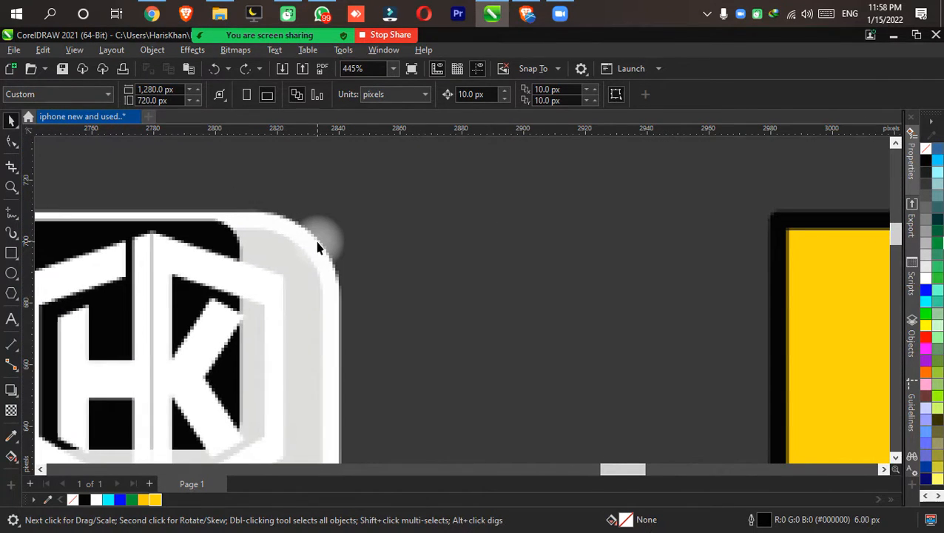
{"action": "scroll", "coordinate": [316, 247], "scroll_direction": "down", "scroll_amount": 3}
{"action": "left_click_drag", "start_coordinate": [798, 249], "coordinate": [350, 250]}
{"action": "scroll", "coordinate": [375, 231], "scroll_direction": "down", "scroll_amount": 1}
Remove the black outline from the large yellow rectangle
{"action": "left_click", "coordinate": [376, 226]}
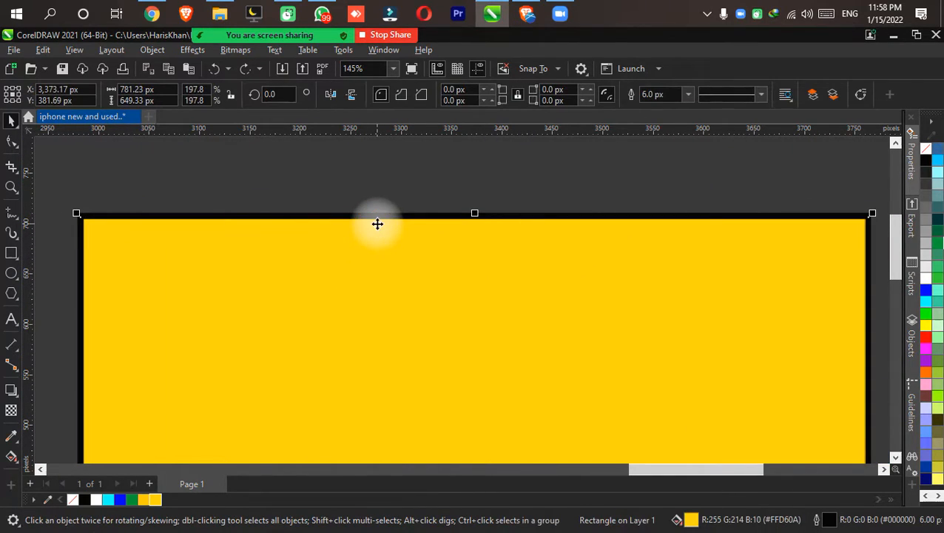
{"action": "right_click", "coordinate": [929, 150]}
{"action": "left_click", "coordinate": [918, 168]}
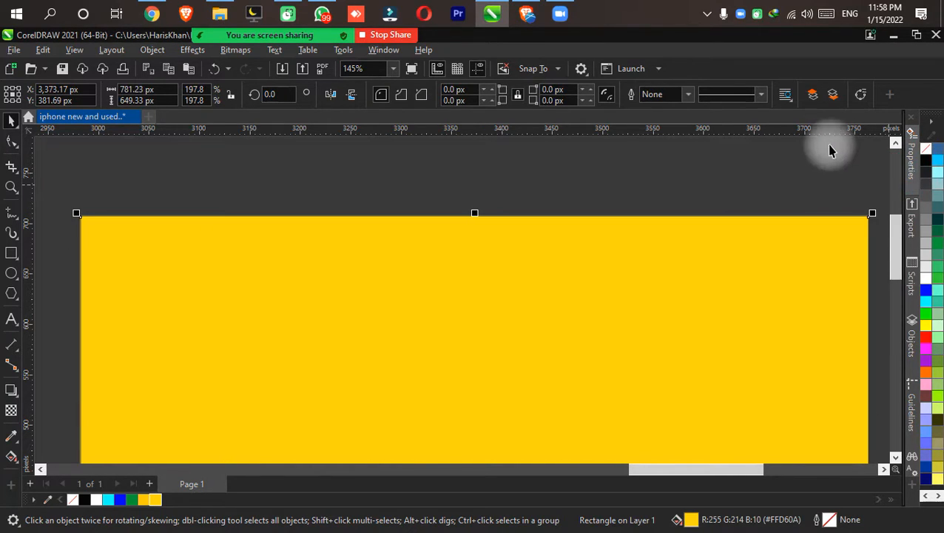
Try outline widths of 5 px and 16 px on the yellow rectangle
{"action": "scroll", "coordinate": [718, 163], "scroll_direction": "down", "scroll_amount": 2}
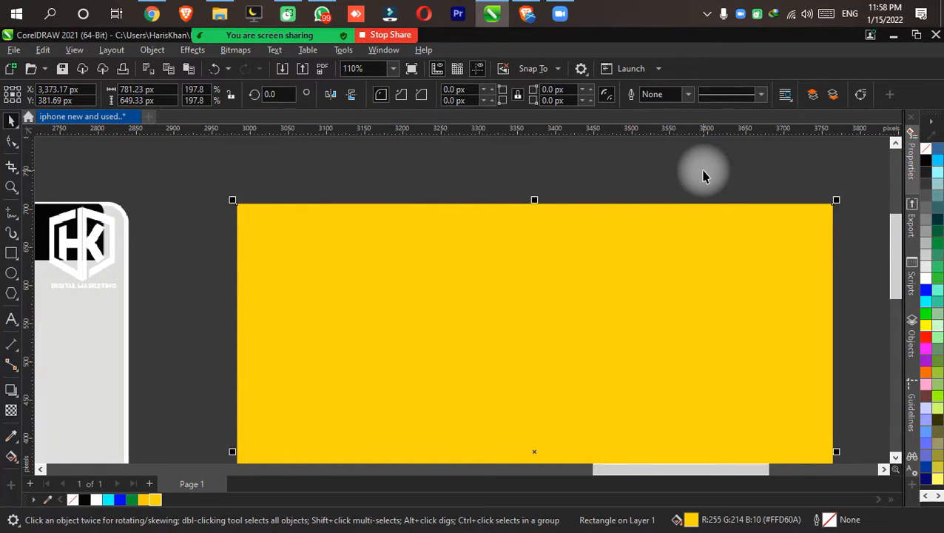
{"action": "left_click", "coordinate": [687, 94]}
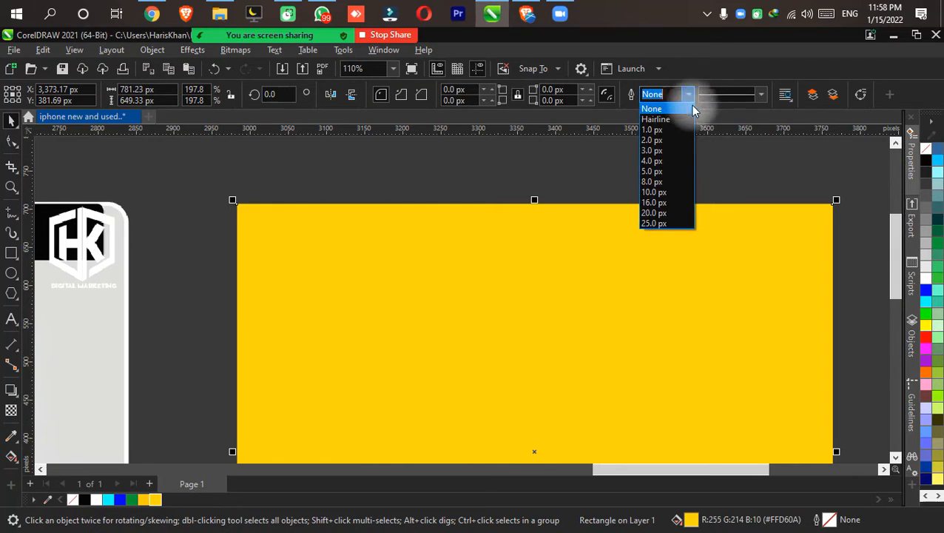
{"action": "left_click", "coordinate": [667, 172]}
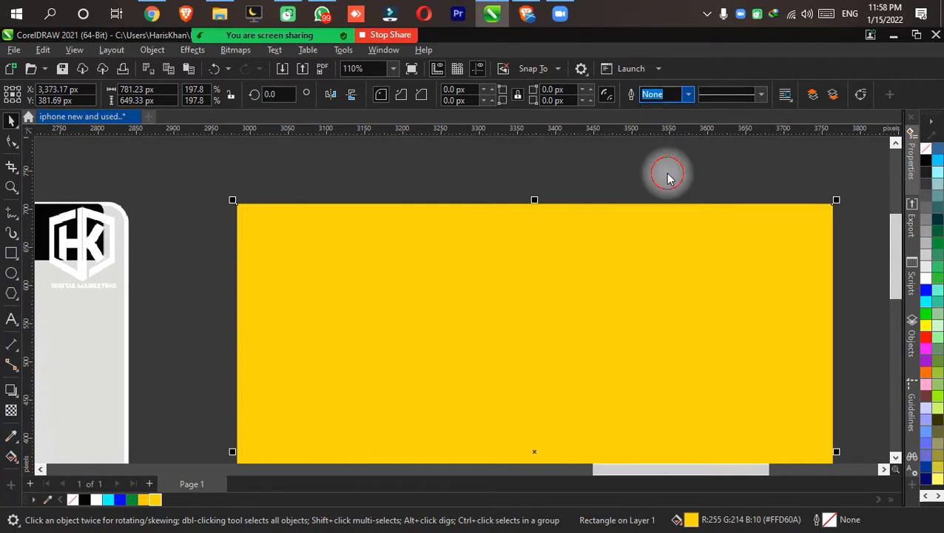
{"action": "left_click", "coordinate": [684, 96]}
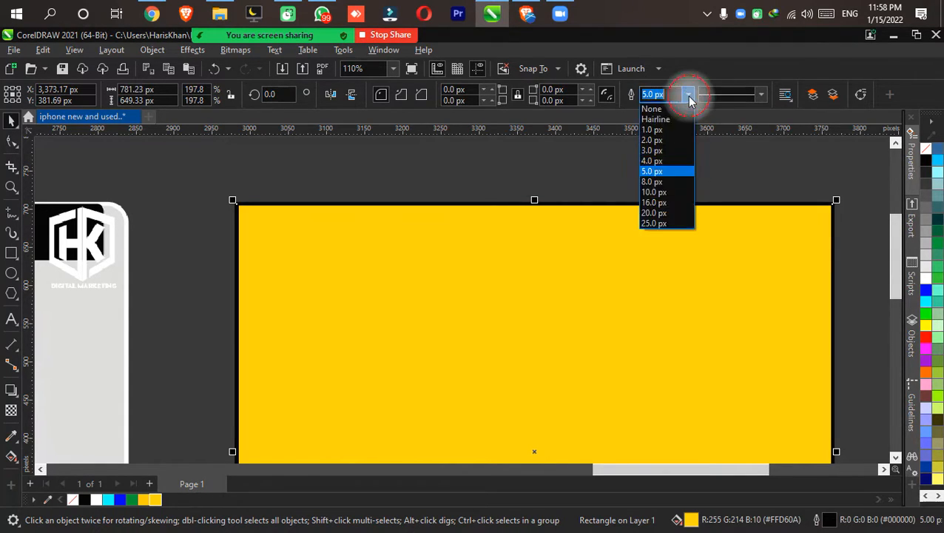
{"action": "left_click", "coordinate": [669, 203]}
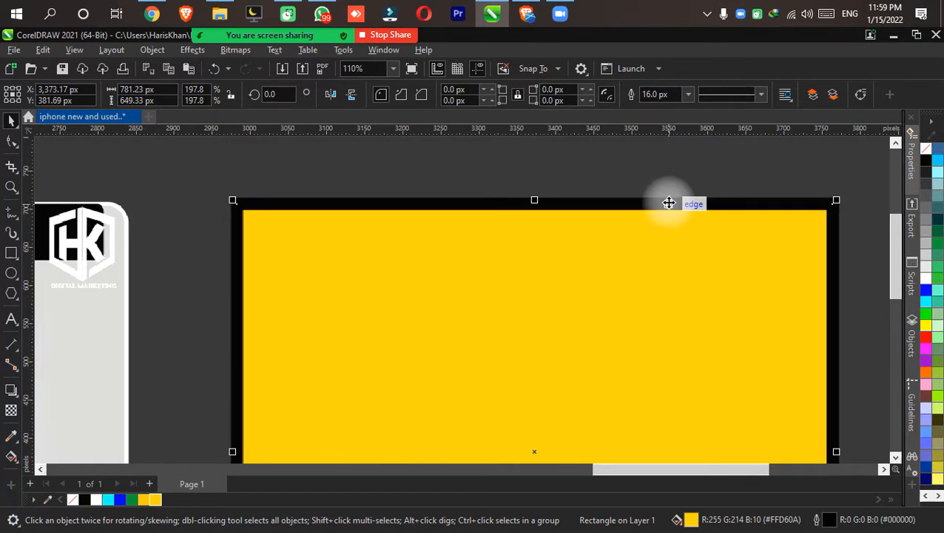
Try a white fill on the large rectangle and undo it
{"action": "scroll", "coordinate": [744, 176], "scroll_direction": "down", "scroll_amount": 1}
{"action": "scroll", "coordinate": [744, 176], "scroll_direction": "down", "scroll_amount": 1}
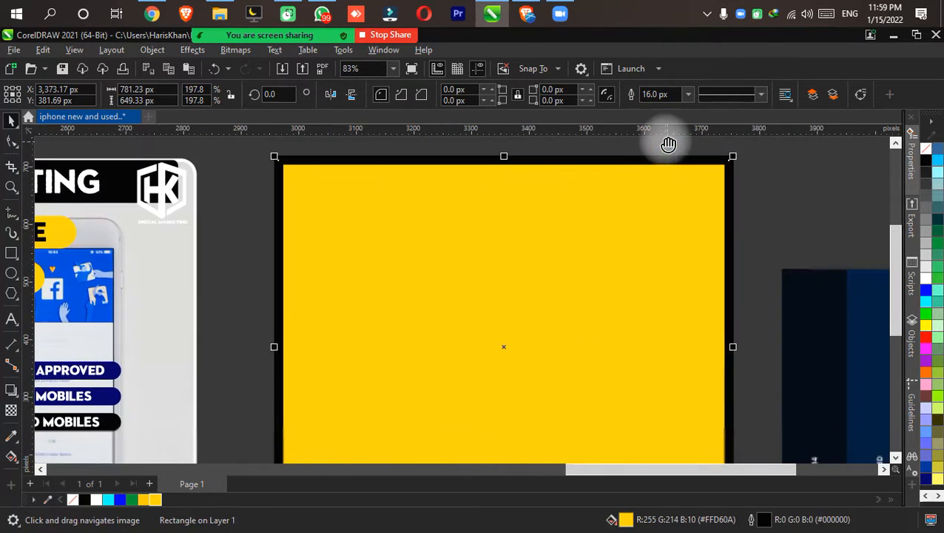
{"action": "scroll", "coordinate": [680, 256], "scroll_direction": "down", "scroll_amount": 2}
{"action": "left_click_drag", "start_coordinate": [690, 277], "coordinate": [565, 338]}
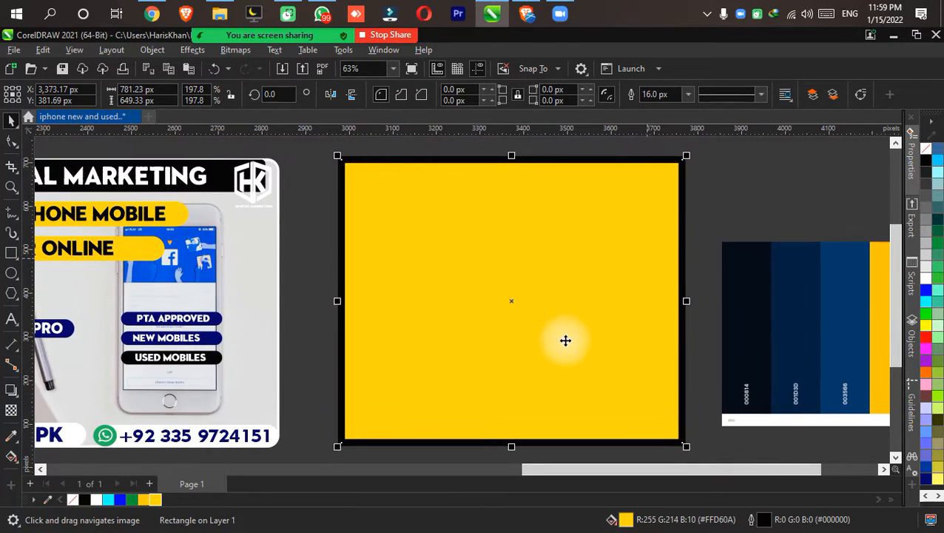
{"action": "left_click", "coordinate": [926, 278]}
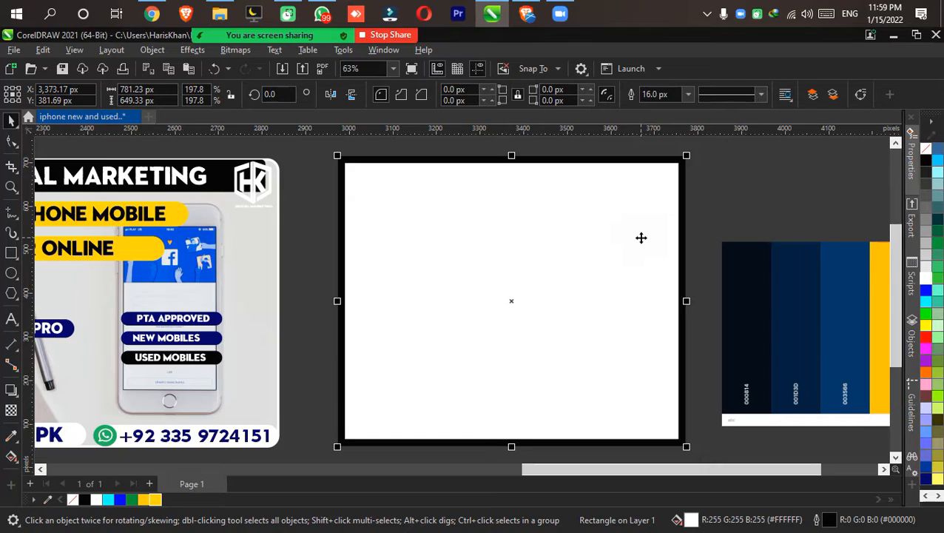
{"action": "key", "text": "ctrl+z"}
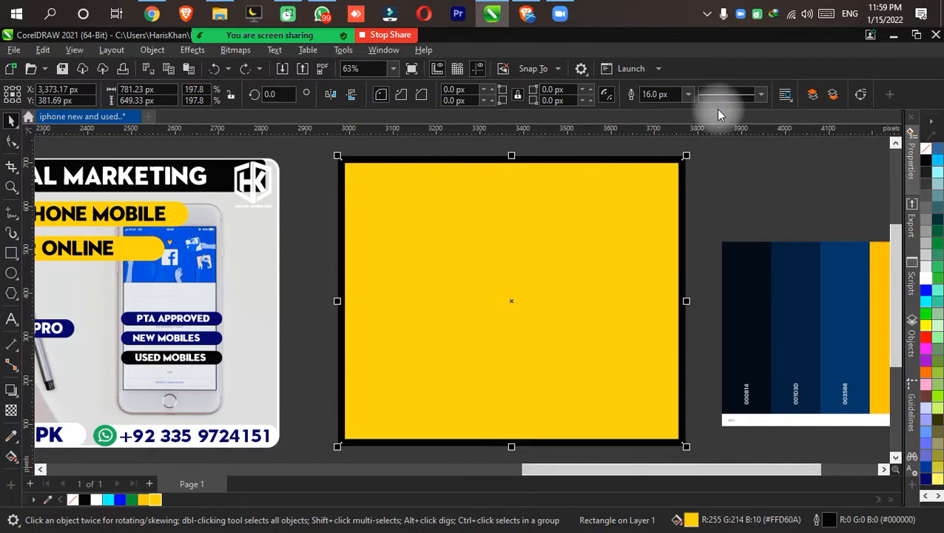
Set the yellow rectangle's outline width to None and deselect it
{"action": "left_click", "coordinate": [688, 94]}
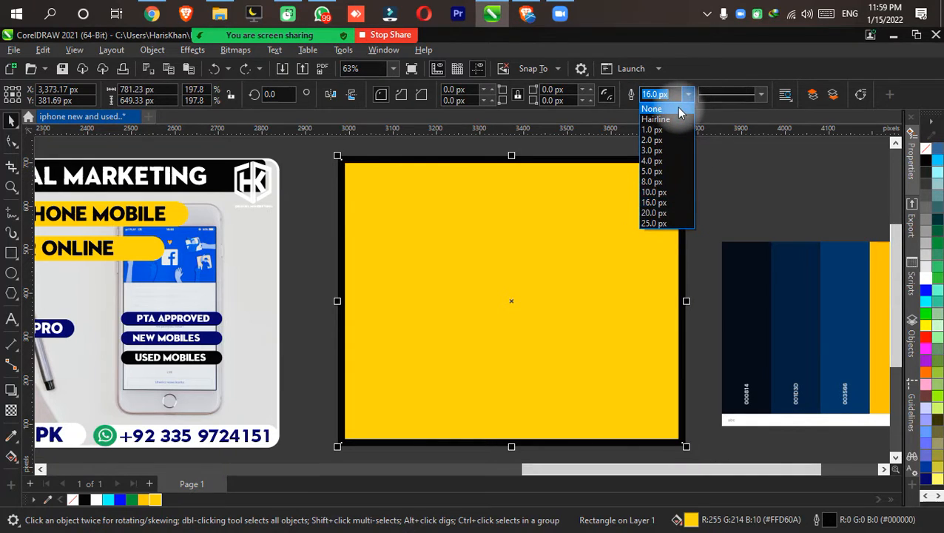
{"action": "left_click", "coordinate": [679, 109]}
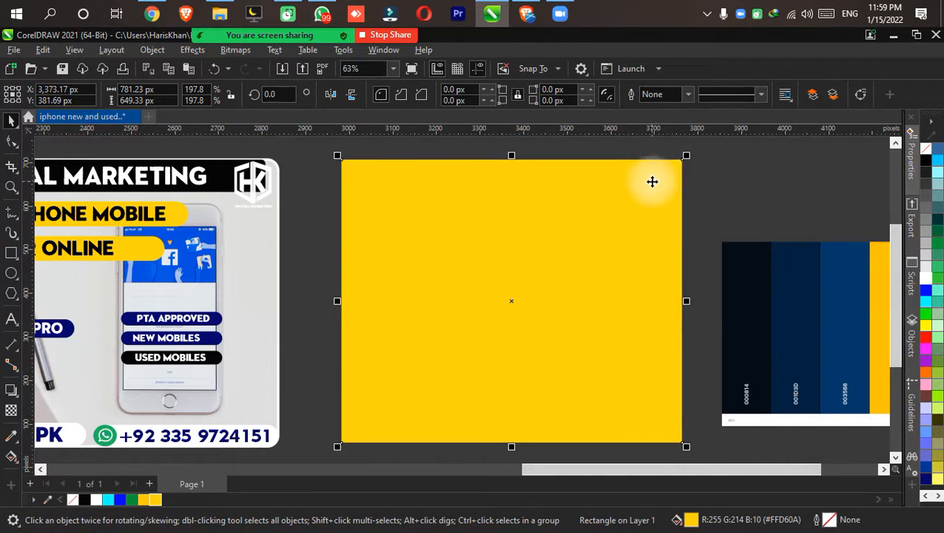
{"action": "left_click", "coordinate": [744, 174]}
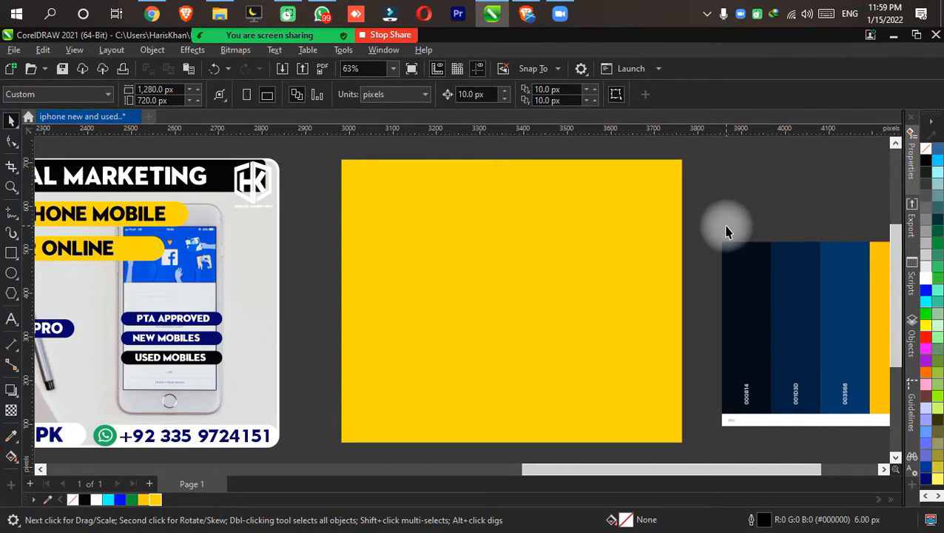
Move the palette image partly over the yellow rectangle's right edge and enlarge it to about 621 by 466 px
{"action": "left_click_drag", "start_coordinate": [764, 318], "coordinate": [721, 306]}
{"action": "left_click_drag", "start_coordinate": [786, 346], "coordinate": [805, 335]}
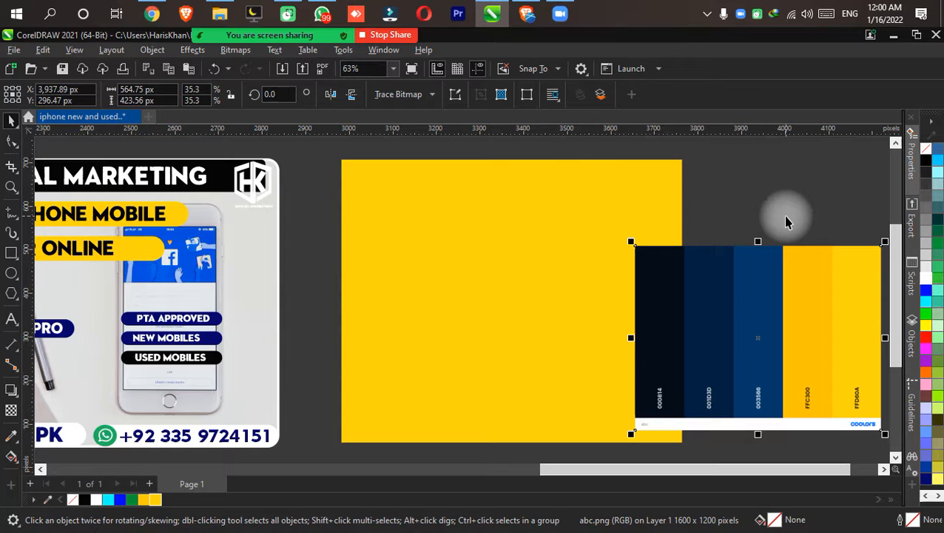
{"action": "left_click_drag", "start_coordinate": [786, 220], "coordinate": [749, 232]}
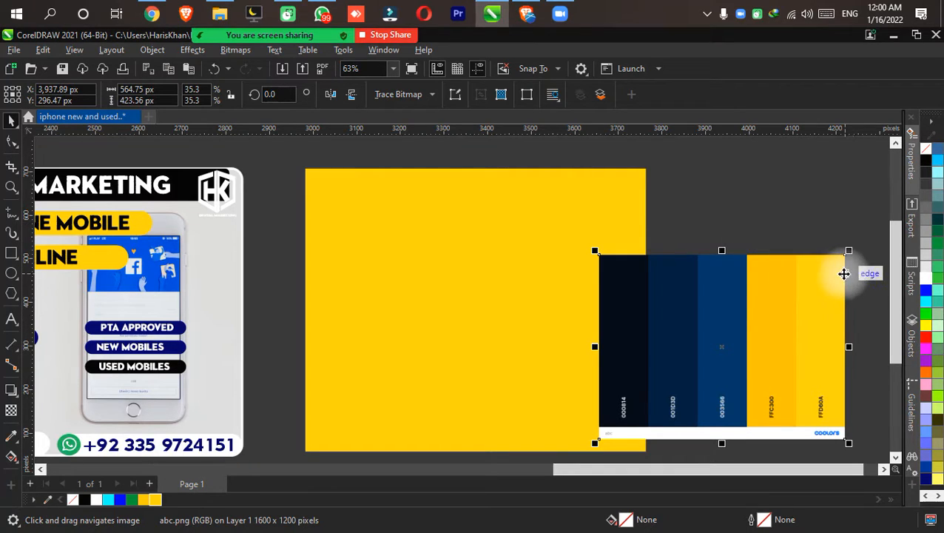
{"action": "left_click_drag", "start_coordinate": [848, 252], "coordinate": [871, 233]}
{"action": "left_click_drag", "start_coordinate": [717, 289], "coordinate": [675, 275]}
{"action": "left_click", "coordinate": [729, 180]}
Move the palette image off the yellow rectangle so it sits just to its right
{"action": "left_click", "coordinate": [541, 242]}
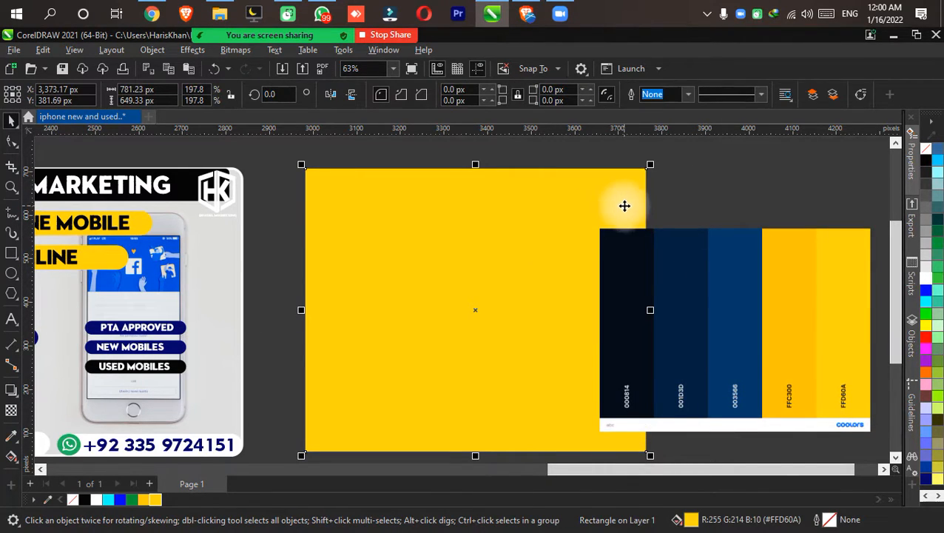
{"action": "left_click", "coordinate": [708, 194]}
{"action": "left_click_drag", "start_coordinate": [734, 291], "coordinate": [760, 276]}
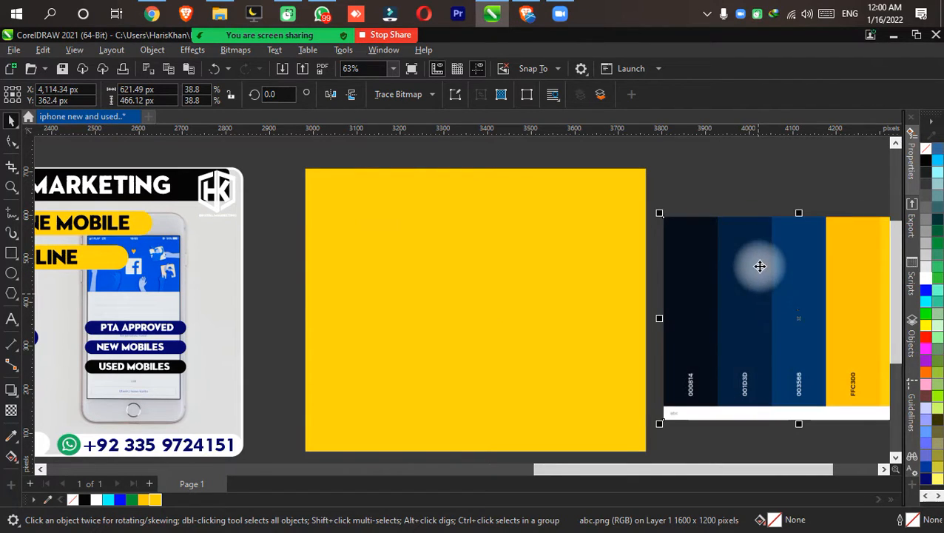
{"action": "left_click_drag", "start_coordinate": [778, 215], "coordinate": [606, 217]}
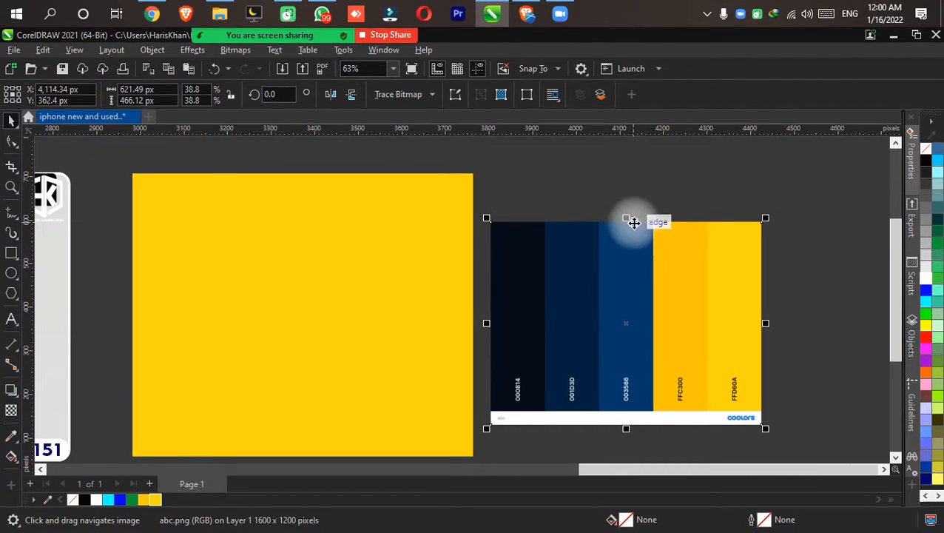
{"action": "left_click", "coordinate": [742, 199]}
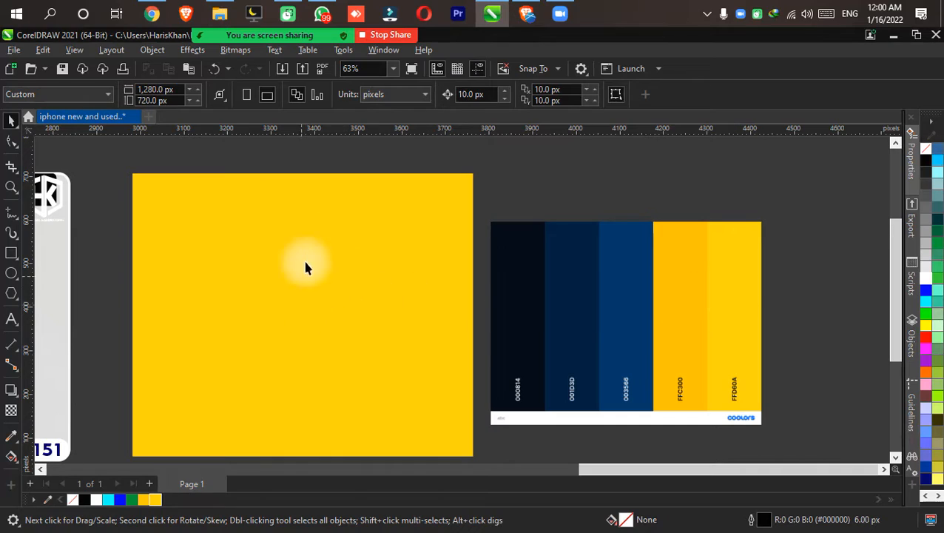
Scale the palette image down to about 373 by 280 px and place it farther right of the yellow rectangle
{"action": "scroll", "coordinate": [306, 267], "scroll_direction": "down", "scroll_amount": 2}
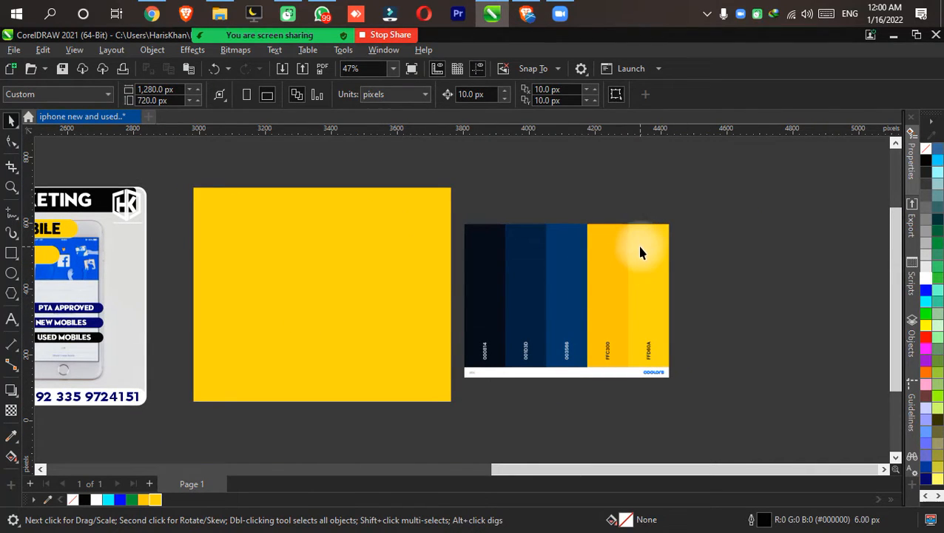
{"action": "left_click", "coordinate": [640, 248]}
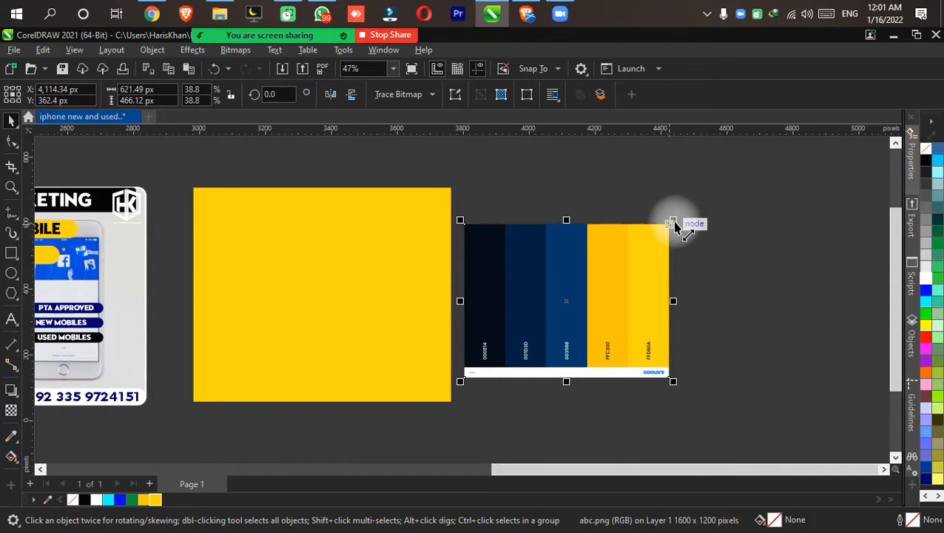
{"action": "left_click_drag", "start_coordinate": [673, 221], "coordinate": [591, 282]}
{"action": "left_click_drag", "start_coordinate": [545, 308], "coordinate": [598, 305]}
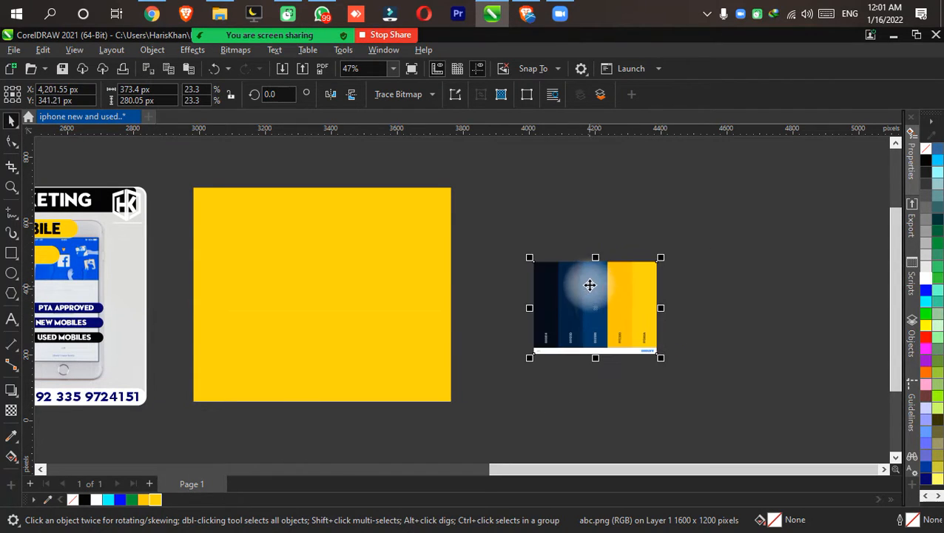
{"action": "left_click", "coordinate": [584, 202]}
{"action": "left_click_drag", "start_coordinate": [408, 198], "coordinate": [585, 244]}
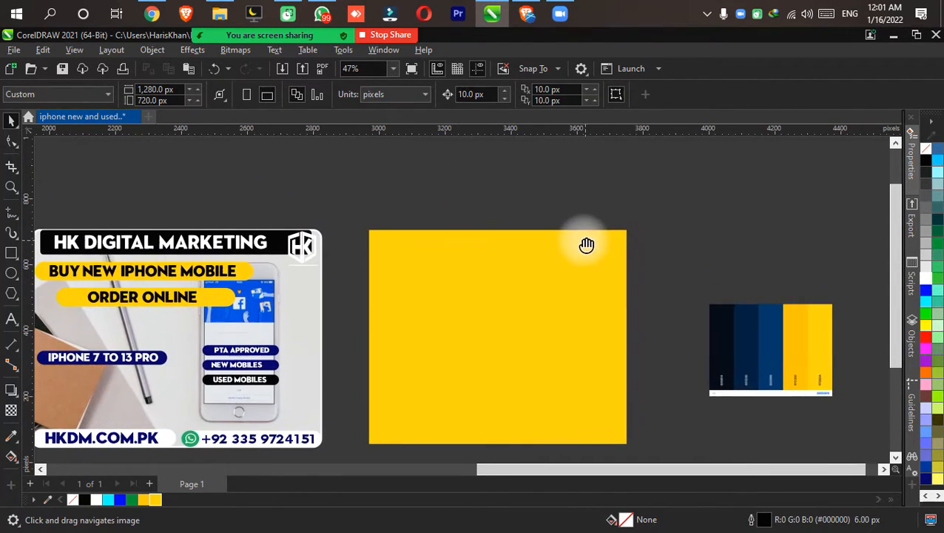
{"action": "left_click_drag", "start_coordinate": [267, 254], "coordinate": [290, 251]}
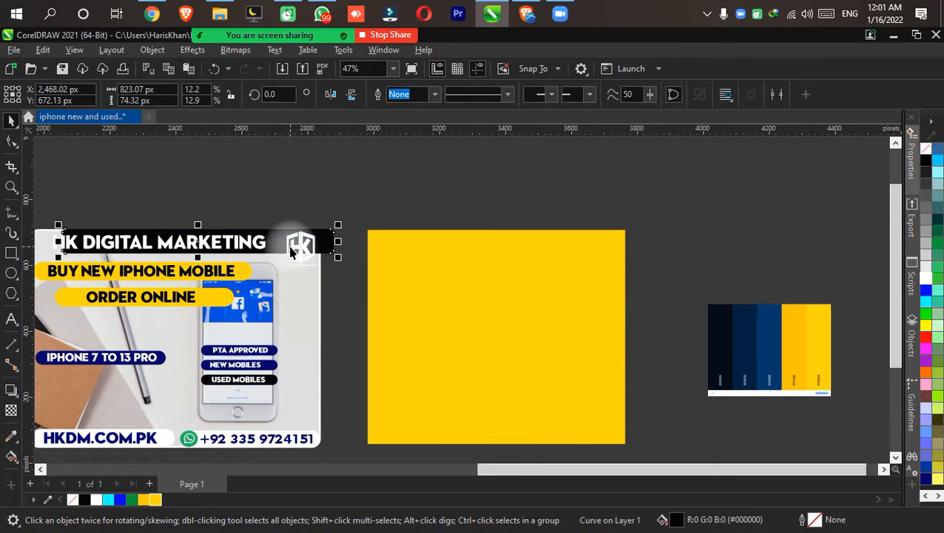
{"action": "key", "text": "ctrl+z"}
{"action": "left_click_drag", "start_coordinate": [243, 185], "coordinate": [350, 189]}
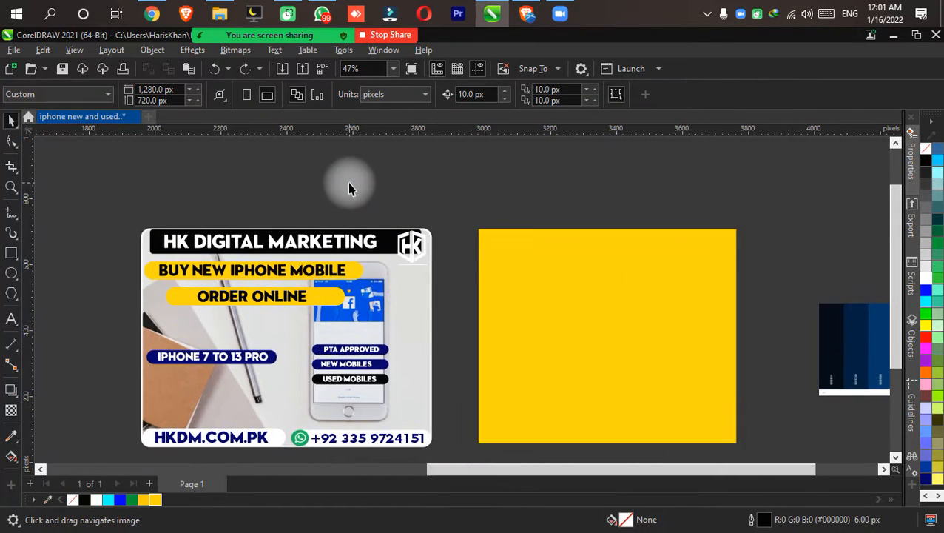
{"action": "left_click", "coordinate": [389, 364]}
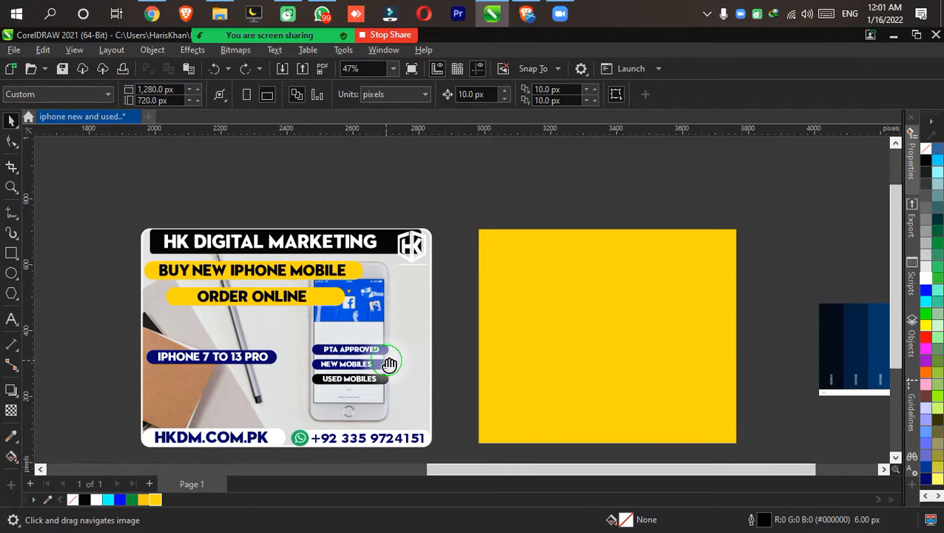
{"action": "left_click_drag", "start_coordinate": [389, 363], "coordinate": [364, 346]}
{"action": "key", "text": "space"}
{"action": "scroll", "coordinate": [190, 310], "scroll_direction": "up", "scroll_amount": 1}
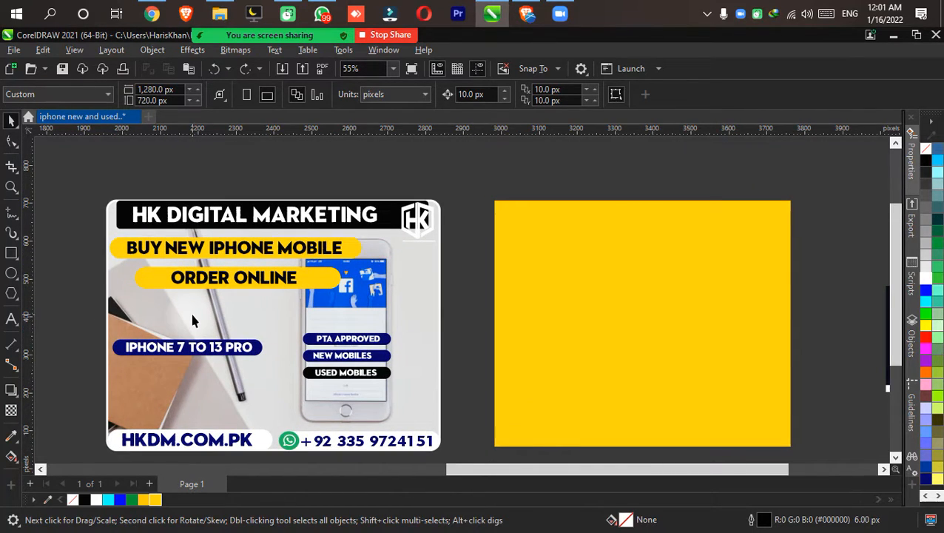
{"action": "key", "text": "space"}
{"action": "left_click_drag", "start_coordinate": [659, 329], "coordinate": [608, 296]}
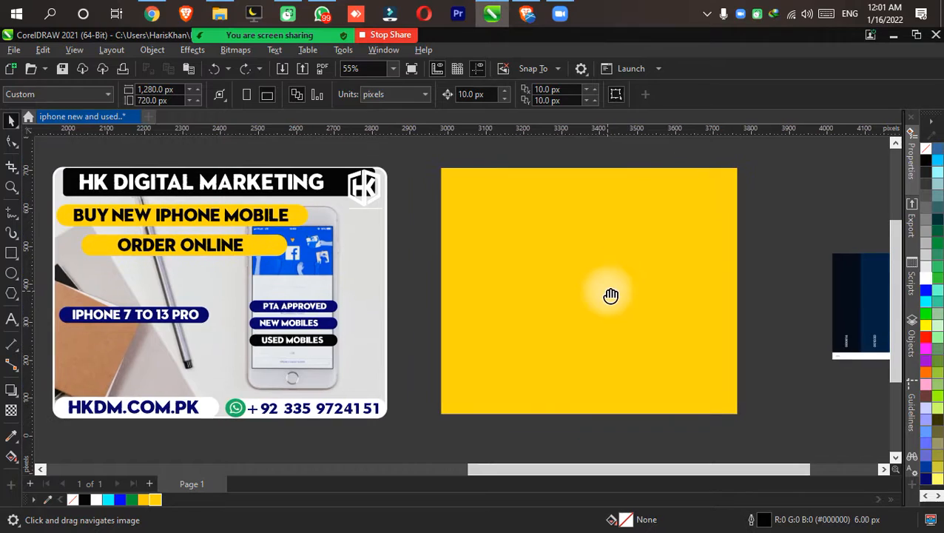
{"action": "key", "text": "space"}
Round all corners of the yellow rectangle freehand with the Shape tool to a radius of about 23 px
{"action": "left_click", "coordinate": [532, 245]}
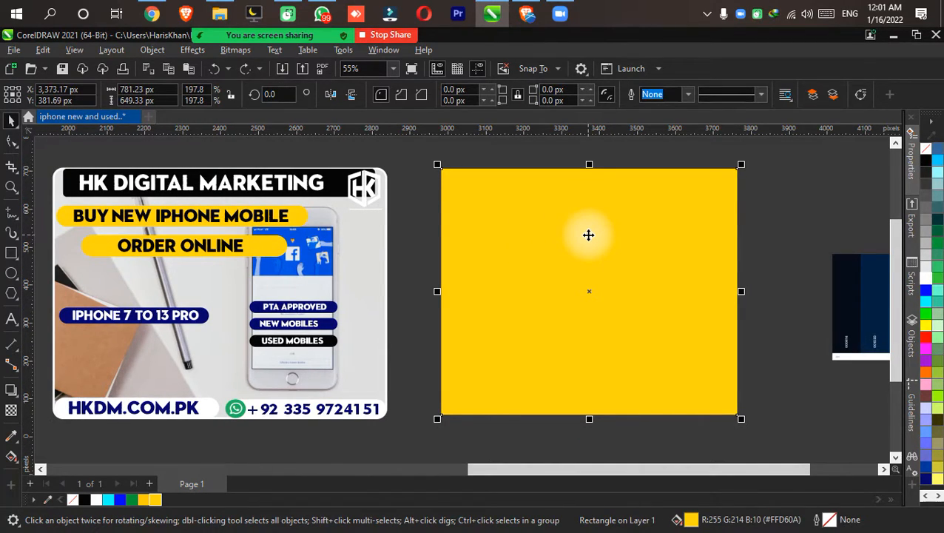
{"action": "left_click", "coordinate": [11, 141]}
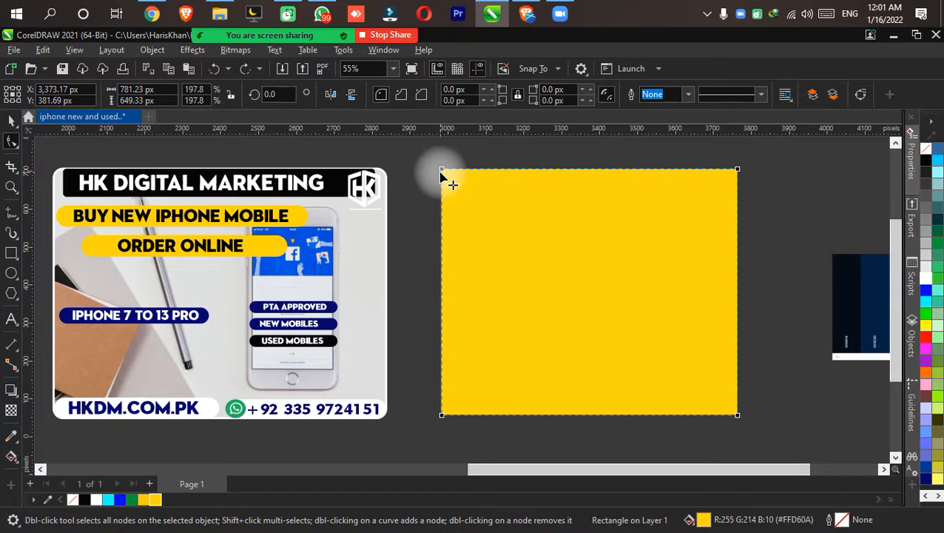
{"action": "mouse_move", "coordinate": [442, 171]}
{"action": "left_mouse_down"}
{"action": "mouse_move", "coordinate": [552, 181]}
{"action": "mouse_move", "coordinate": [536, 191]}
{"action": "mouse_move", "coordinate": [461, 195]}
{"action": "mouse_move", "coordinate": [449, 177]}
{"action": "mouse_move", "coordinate": [453, 185]}
{"action": "left_mouse_up"}
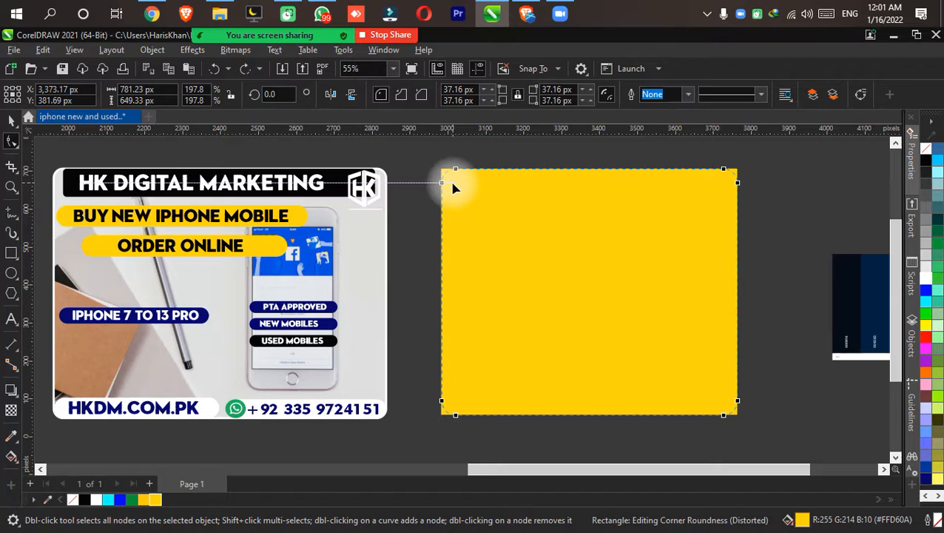
{"action": "left_click_drag", "start_coordinate": [453, 185], "coordinate": [449, 178]}
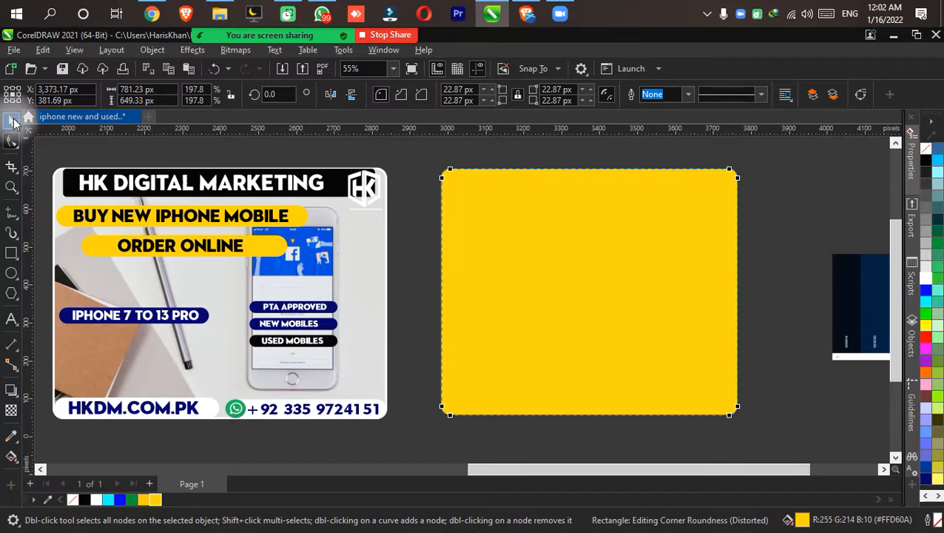
{"action": "left_click", "coordinate": [13, 119]}
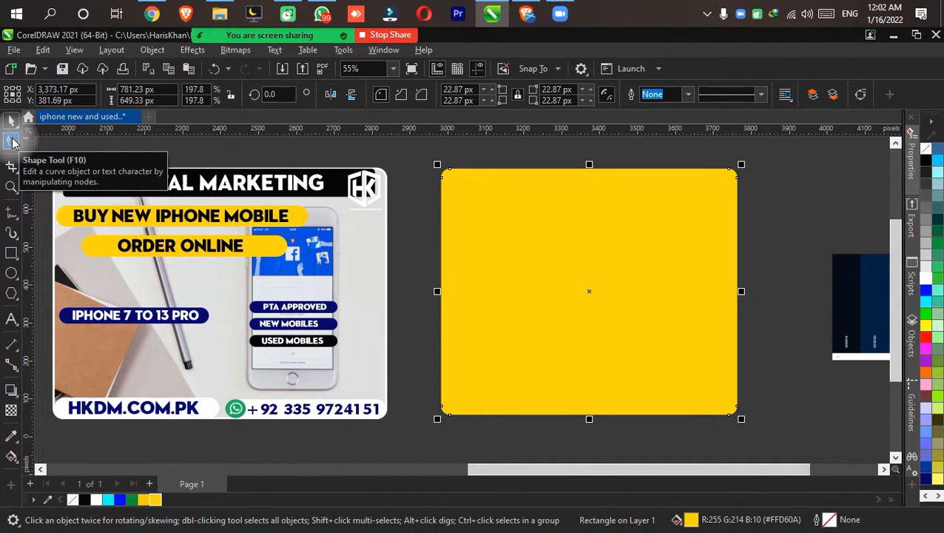
Reshape the yellow rectangle's corners with the Shape tool, ending at a radius of about 37 px
{"action": "left_click", "coordinate": [12, 142]}
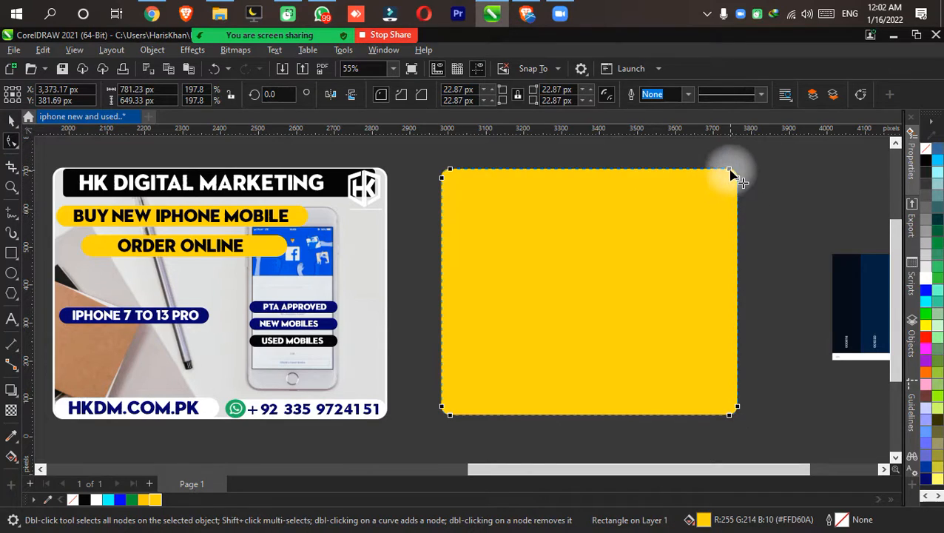
{"action": "left_click_drag", "start_coordinate": [730, 172], "coordinate": [648, 177]}
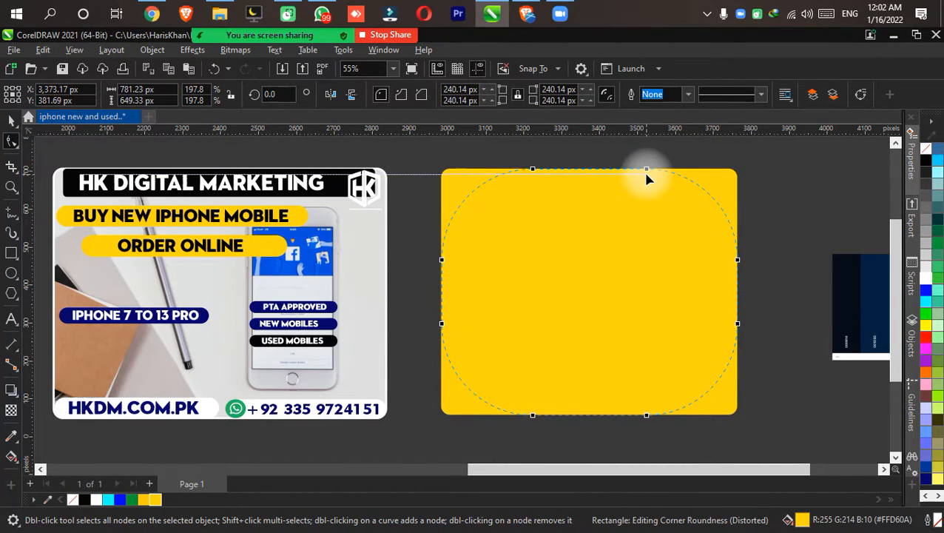
{"action": "left_click_drag", "start_coordinate": [647, 176], "coordinate": [724, 172]}
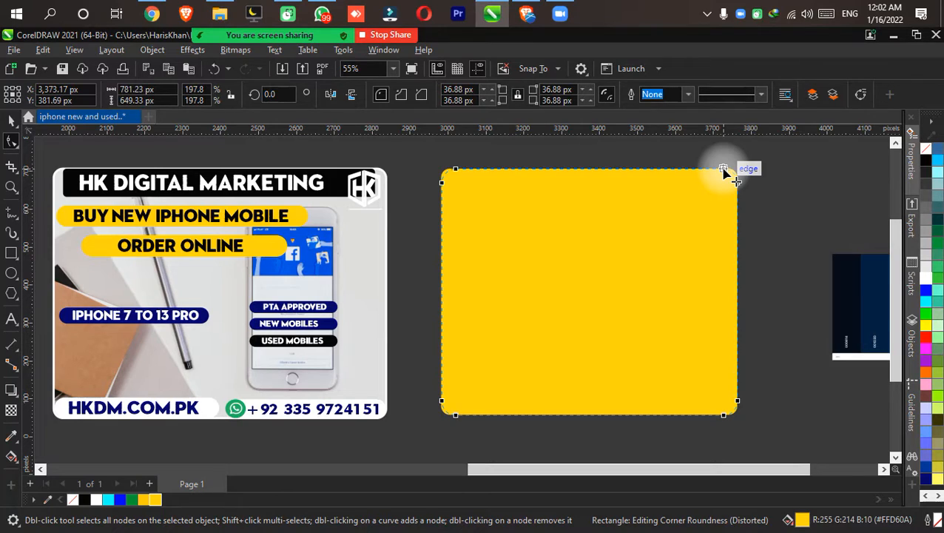
Set the yellow rectangle's corner radius to exactly 40 px for all corners
{"action": "left_click", "coordinate": [559, 90]}
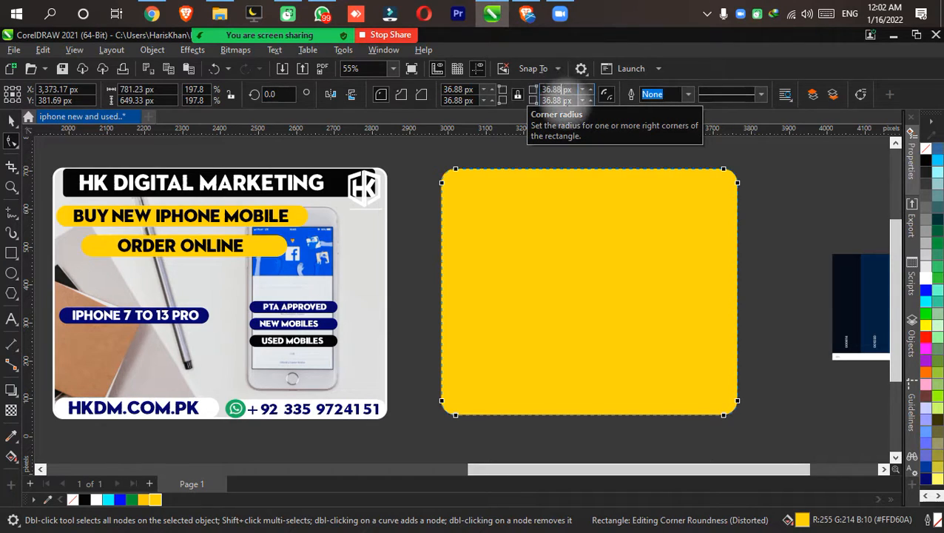
{"action": "left_click", "coordinate": [556, 89]}
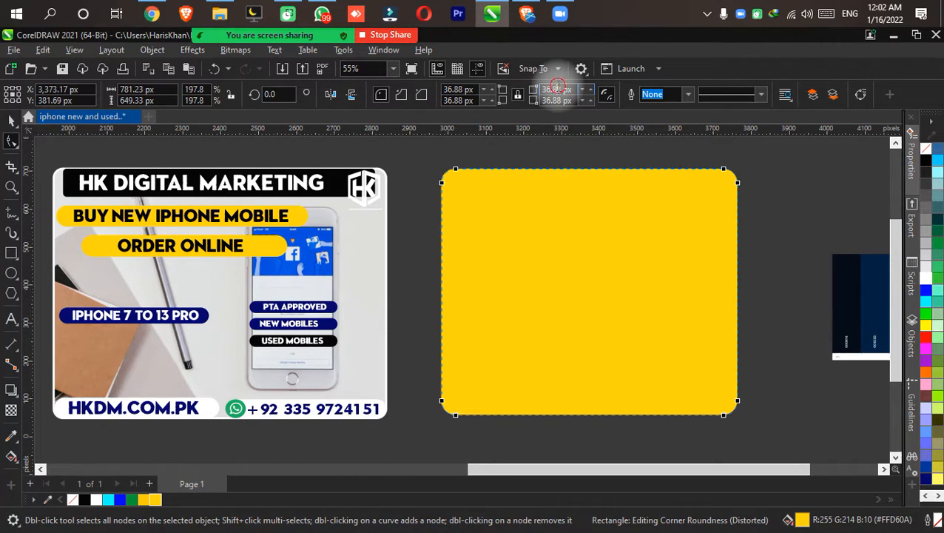
{"action": "key", "text": "ctrl+a"}
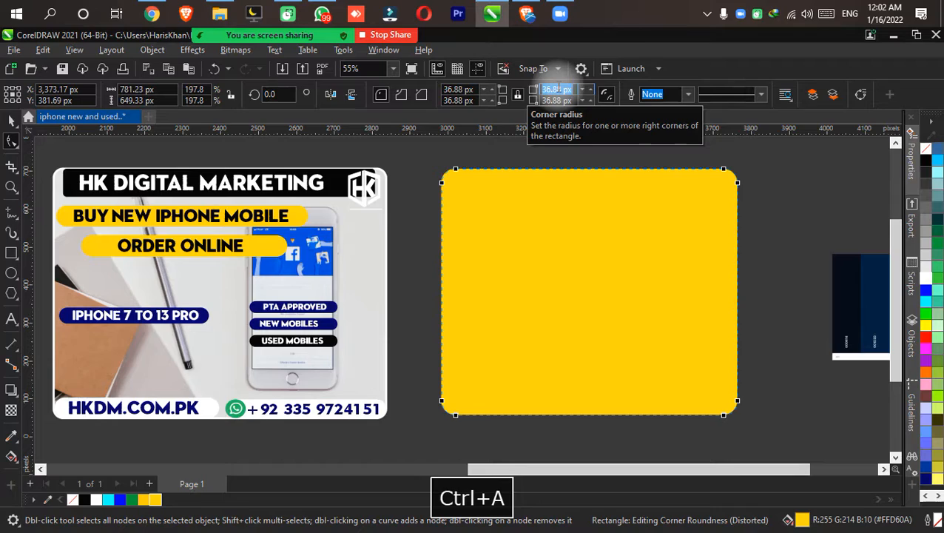
{"action": "type", "text": "40"}
{"action": "key", "text": "Return"}
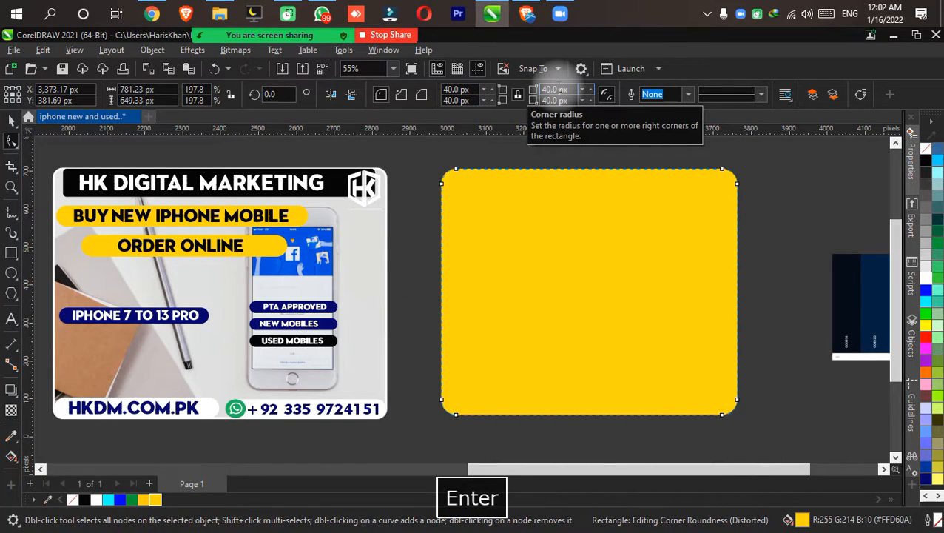
Reduce the corner radius of the yellow rectangle to 5 px on all corners
{"action": "left_click", "coordinate": [555, 87]}
{"action": "key", "text": "ctrl+a"}
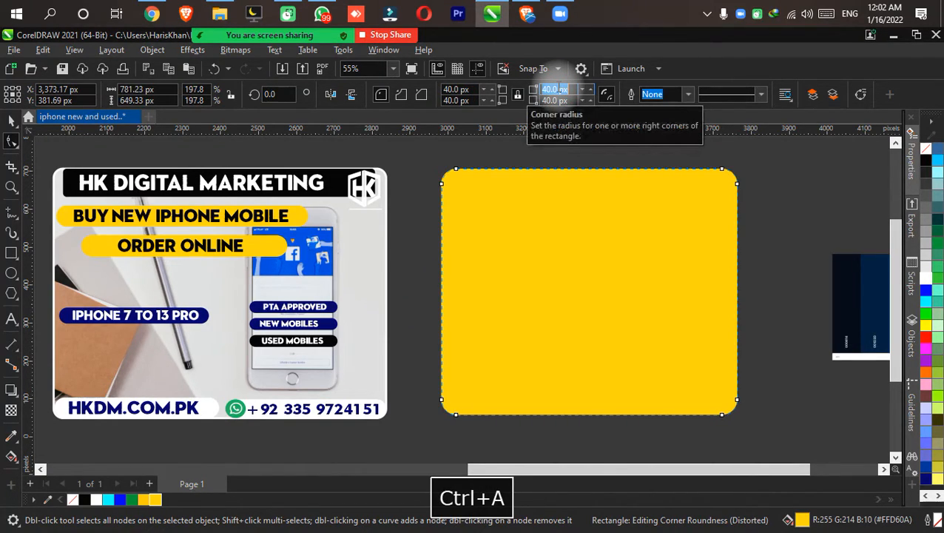
{"action": "type", "text": "5"}
{"action": "key", "text": "Return"}
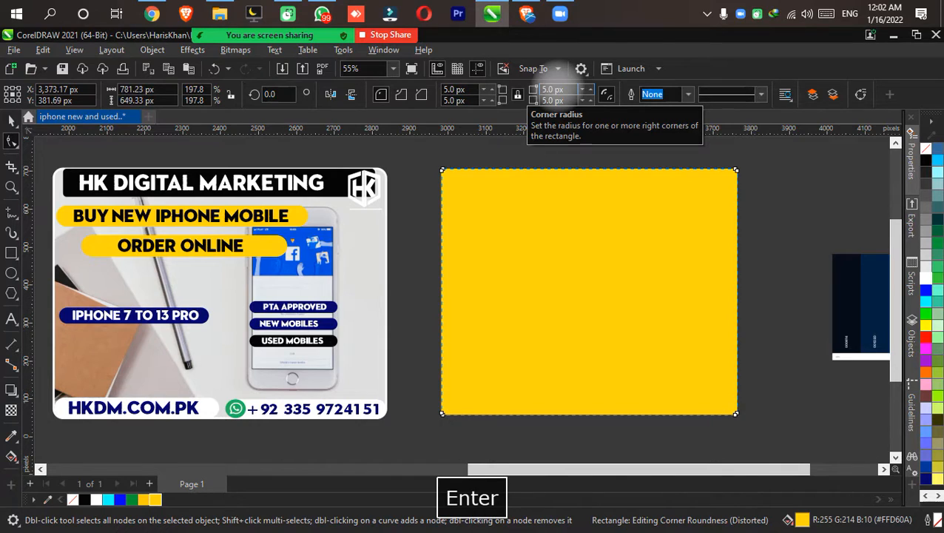
Examine the yellow rectangle's nearly square corner up close and change the corner radius back to 40 px
{"action": "scroll", "coordinate": [460, 160], "scroll_direction": "up", "scroll_amount": 4}
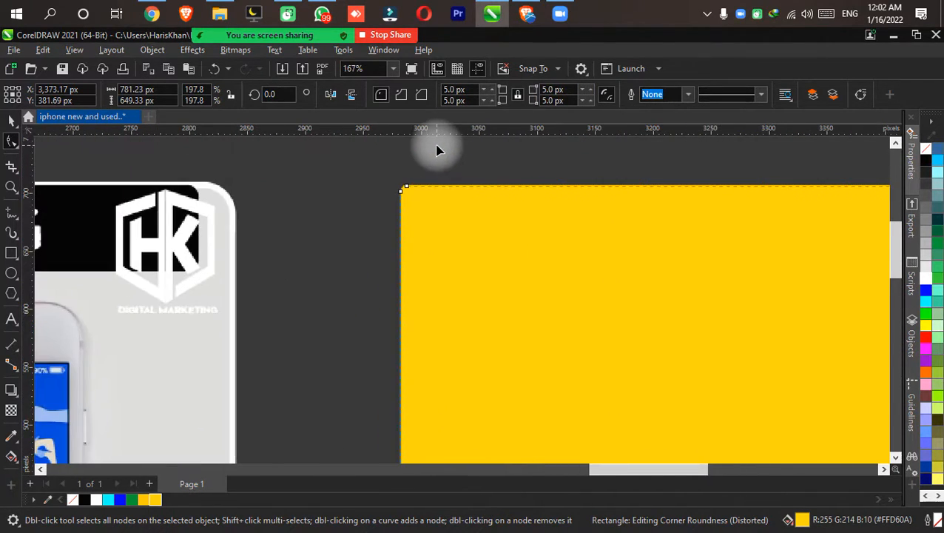
{"action": "scroll", "coordinate": [390, 200], "scroll_direction": "up", "scroll_amount": 5}
{"action": "scroll", "coordinate": [375, 224], "scroll_direction": "down", "scroll_amount": 7}
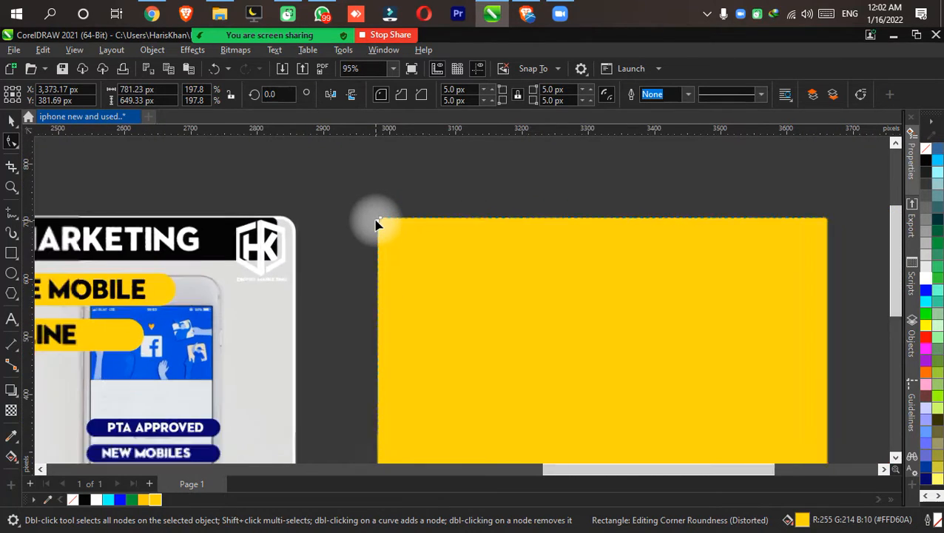
{"action": "scroll", "coordinate": [375, 225], "scroll_direction": "down", "scroll_amount": 1}
{"action": "left_click_drag", "start_coordinate": [538, 247], "coordinate": [461, 204]}
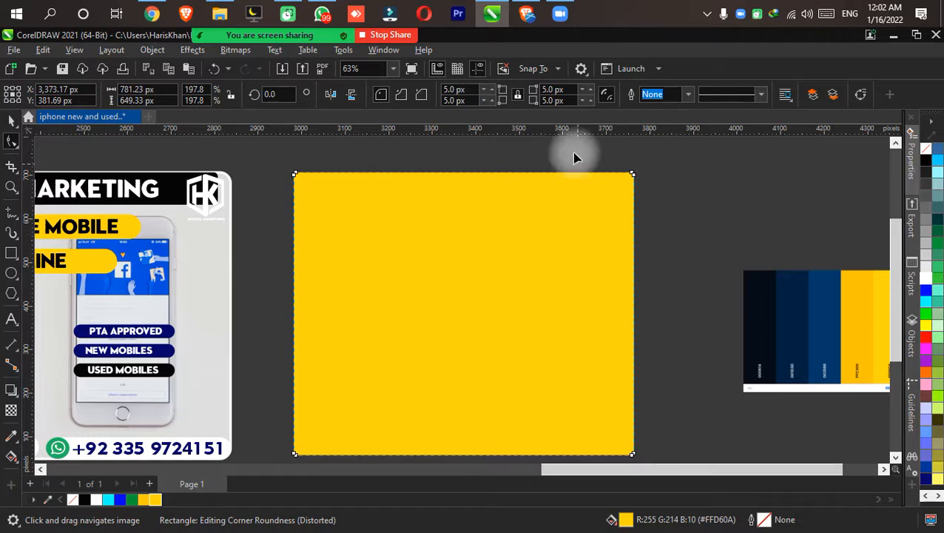
{"action": "left_click", "coordinate": [539, 91]}
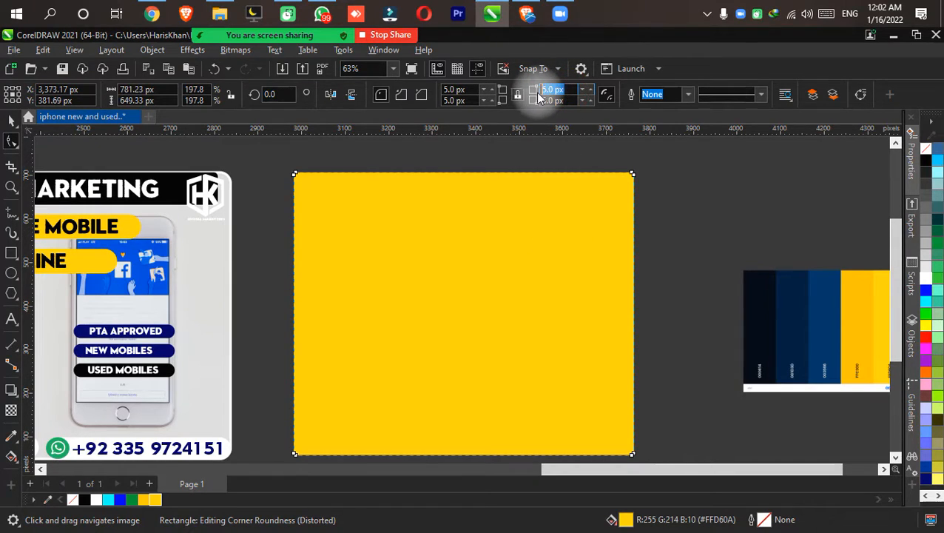
{"action": "type", "text": "40"}
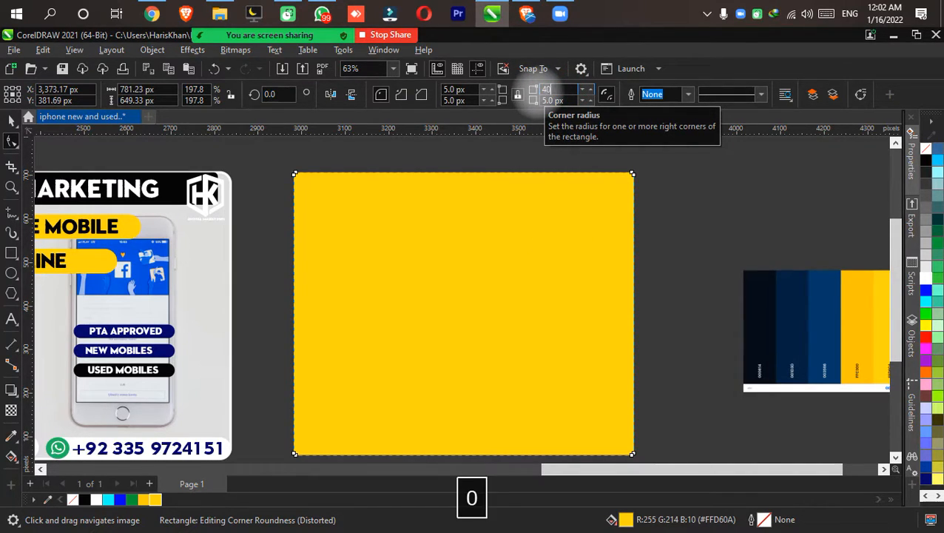
{"action": "key", "text": "Return"}
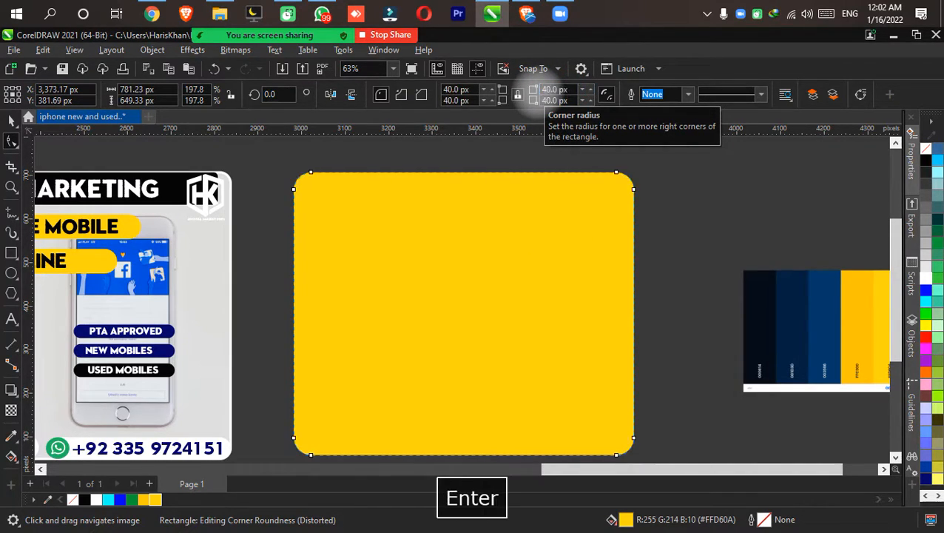
Tighten the yellow rectangle's corner rounding freehand with the Shape tool to a radius of about 27 px
{"action": "left_click", "coordinate": [12, 120]}
{"action": "scroll", "coordinate": [189, 158], "scroll_direction": "up", "scroll_amount": 3}
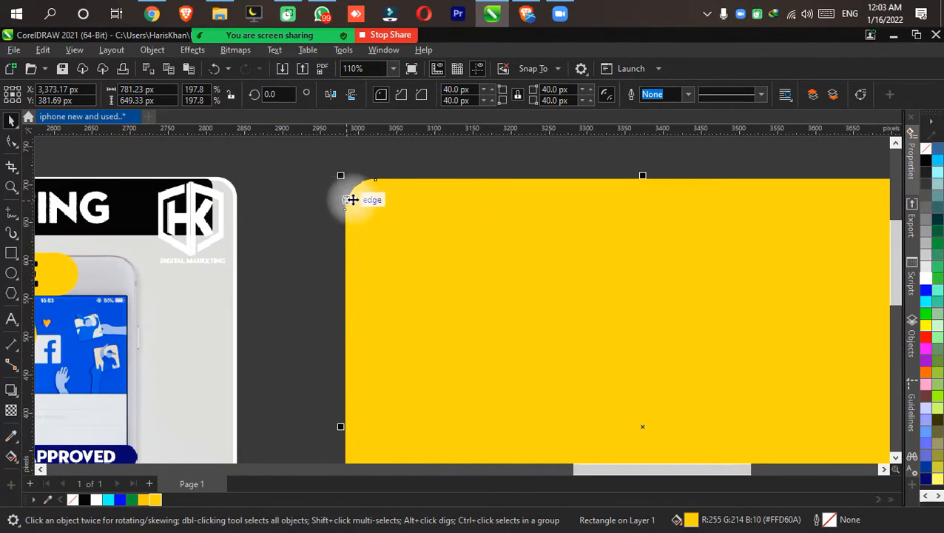
{"action": "left_click", "coordinate": [14, 145]}
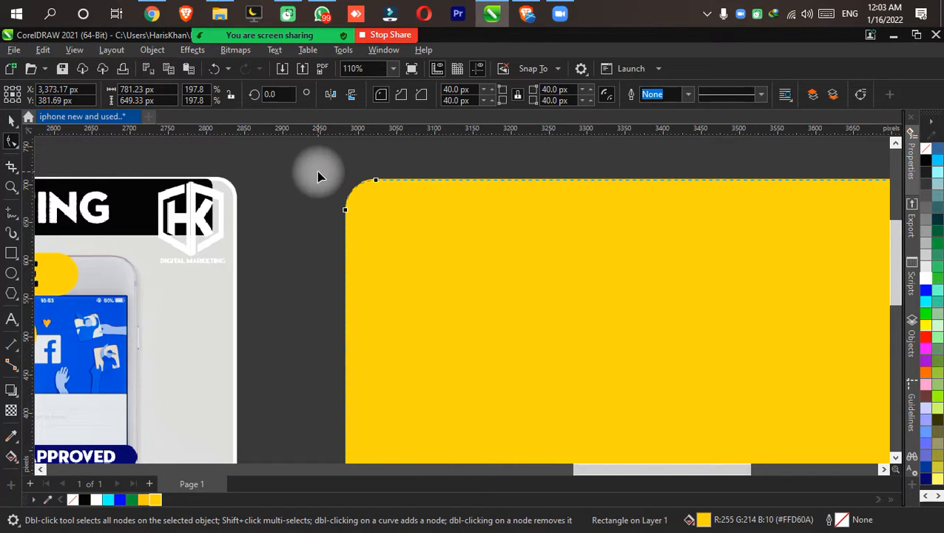
{"action": "left_click_drag", "start_coordinate": [344, 215], "coordinate": [337, 203]}
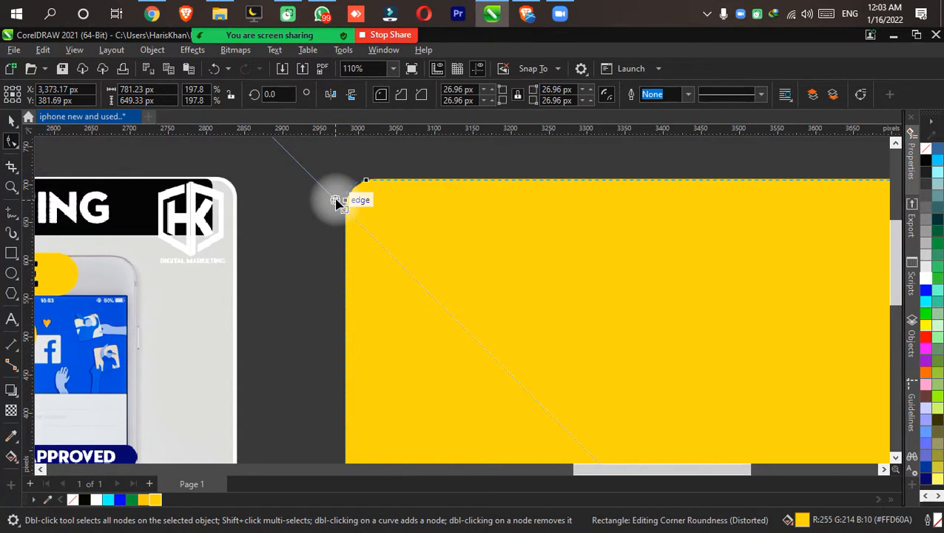
{"action": "left_click", "coordinate": [9, 120]}
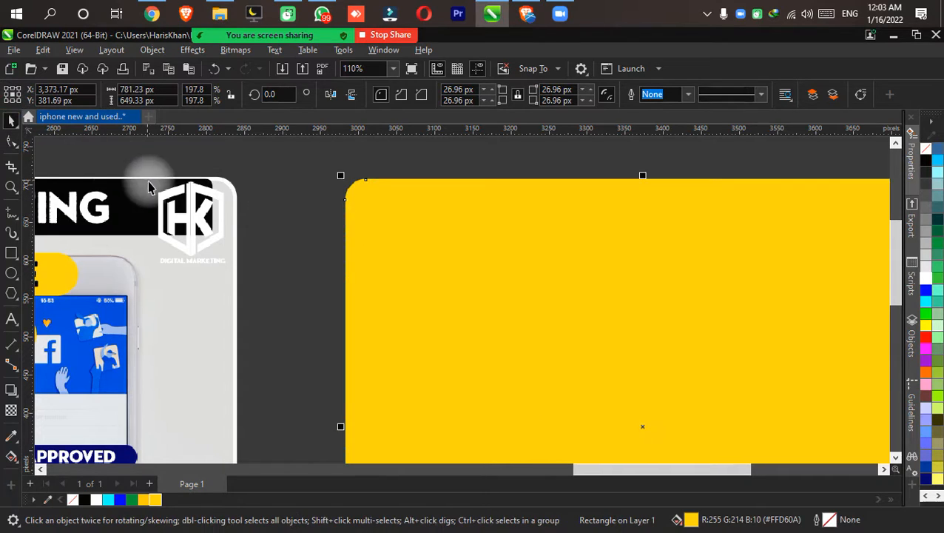
Move the palette image onto the lower-right part of the yellow rectangle and deselect it
{"action": "key", "text": "F4"}
{"action": "left_click", "coordinate": [806, 317]}
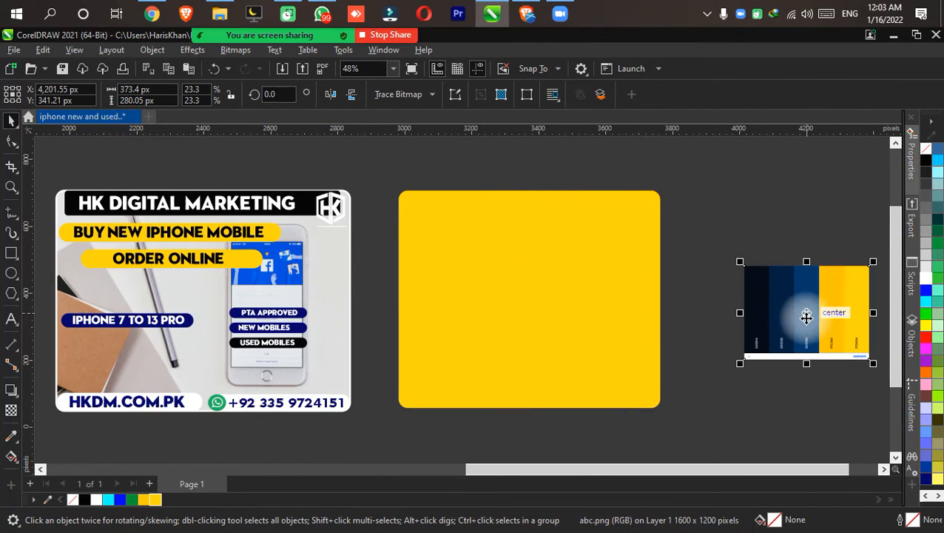
{"action": "left_click_drag", "start_coordinate": [746, 301], "coordinate": [495, 333]}
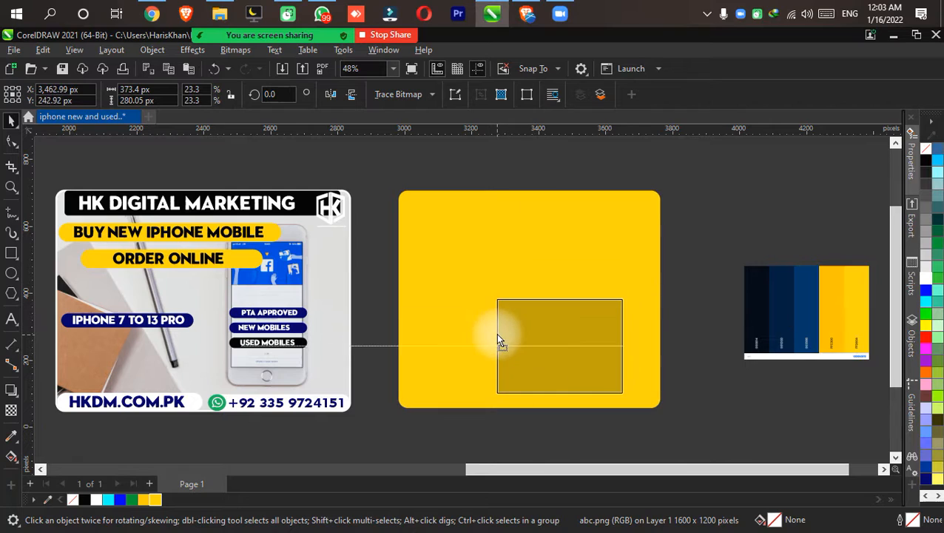
{"action": "key", "text": "F4"}
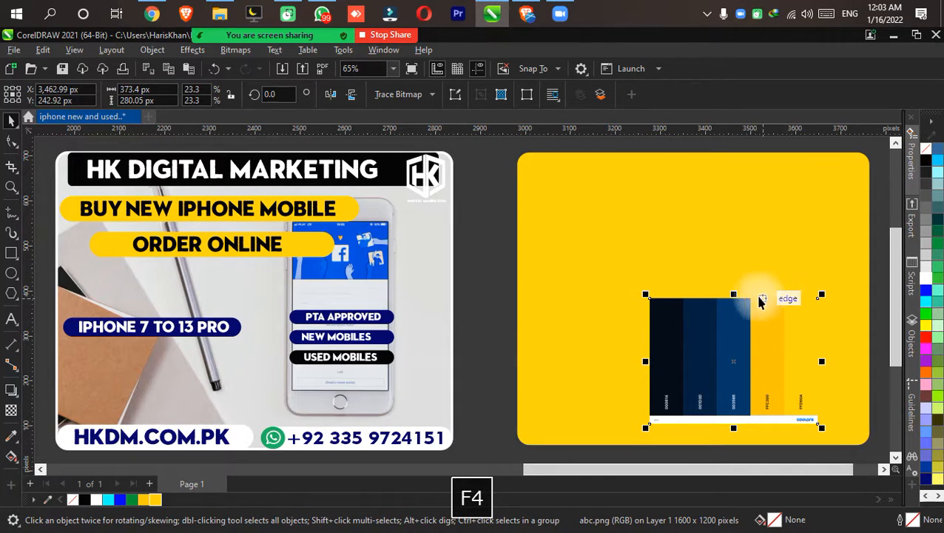
{"action": "left_click_drag", "start_coordinate": [725, 309], "coordinate": [649, 329]}
{"action": "left_click", "coordinate": [839, 239]}
{"action": "left_click_drag", "start_coordinate": [417, 233], "coordinate": [537, 252]}
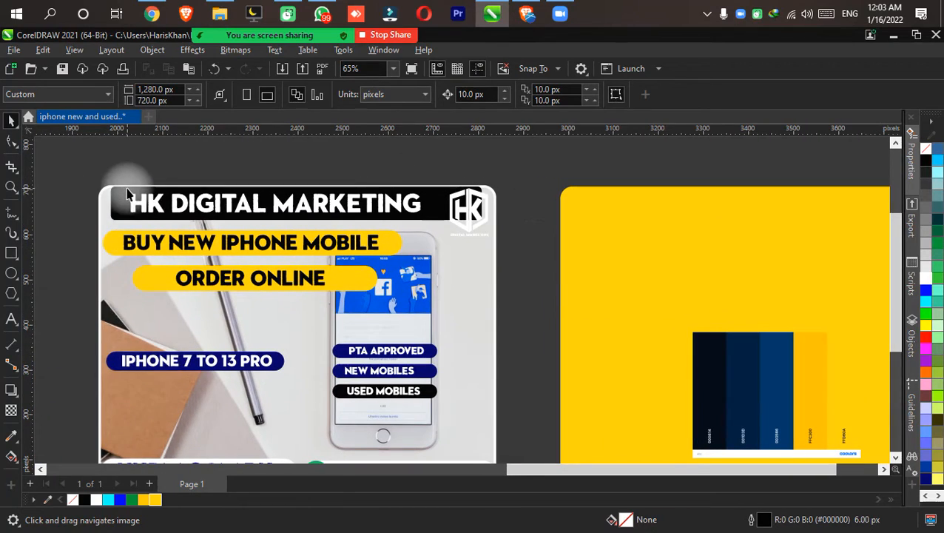
{"action": "scroll", "coordinate": [118, 196], "scroll_direction": "up", "scroll_amount": 4}
{"action": "scroll", "coordinate": [118, 196], "scroll_direction": "down", "scroll_amount": 2}
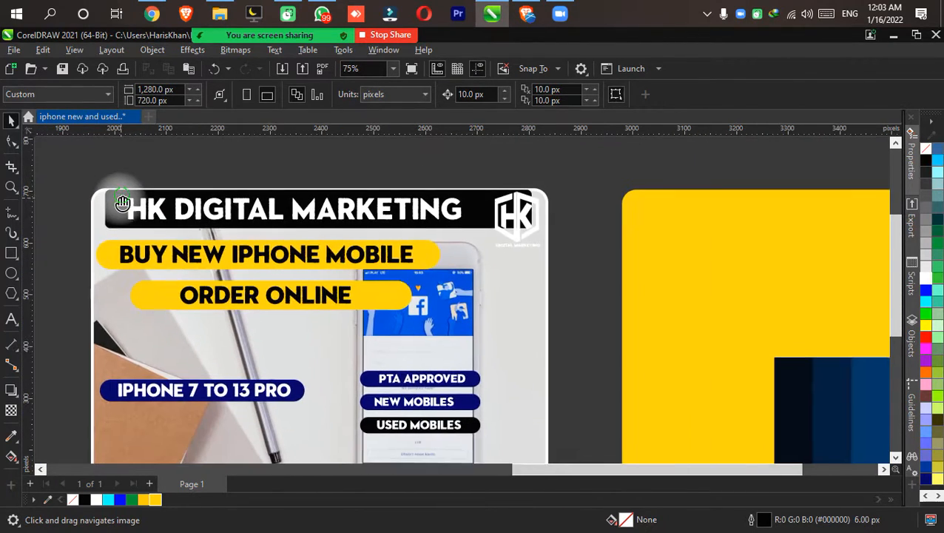
{"action": "left_click_drag", "start_coordinate": [118, 196], "coordinate": [92, 189]}
{"action": "key", "text": "F4"}
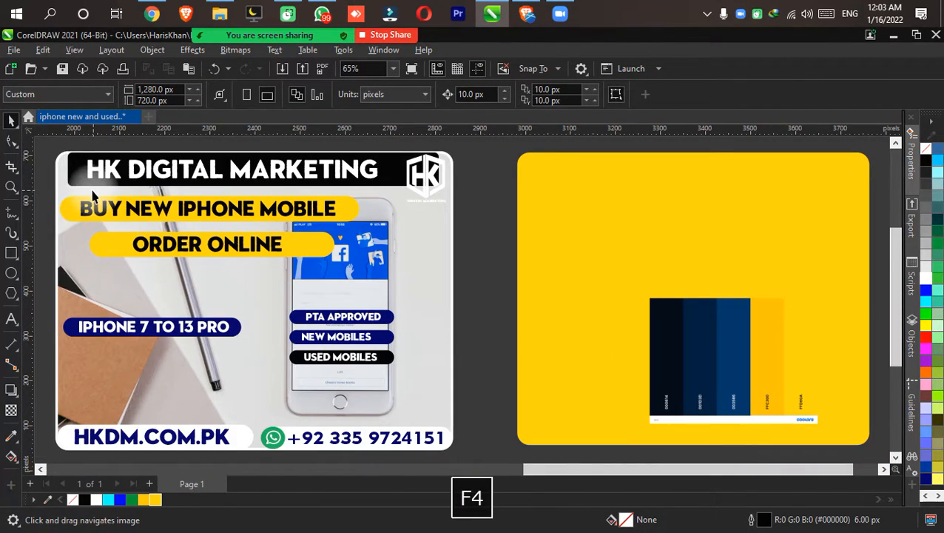
Draw a banner rectangle about 722 by 97 px across the top of the yellow rectangle and set its corner radius to 0
{"action": "left_click", "coordinate": [12, 253]}
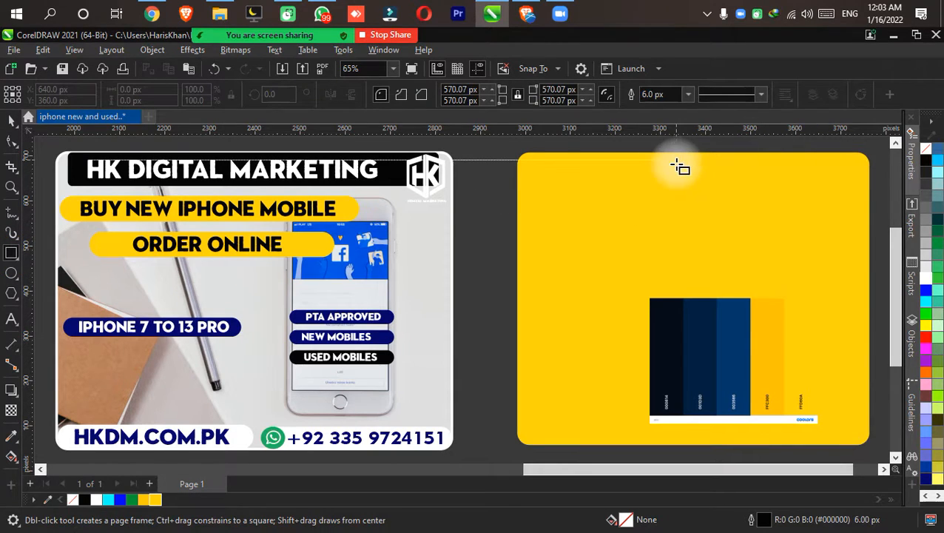
{"action": "left_click_drag", "start_coordinate": [523, 153], "coordinate": [850, 200]}
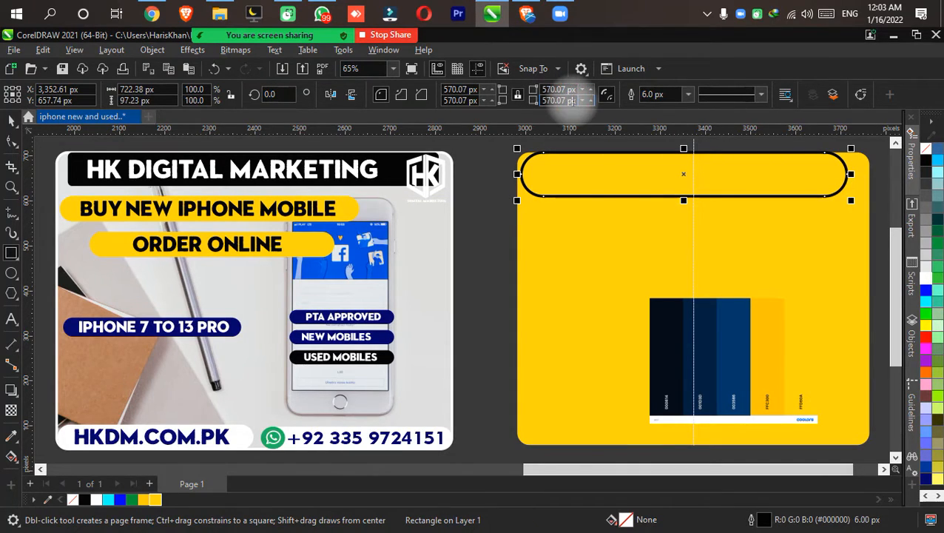
{"action": "key", "text": "ctrl+a"}
{"action": "type", "text": "0"}
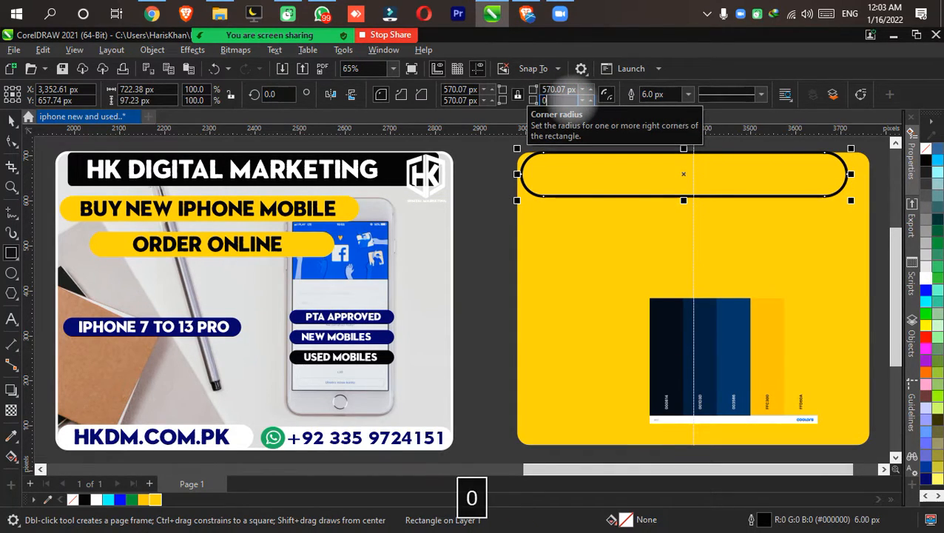
{"action": "key", "text": "Return"}
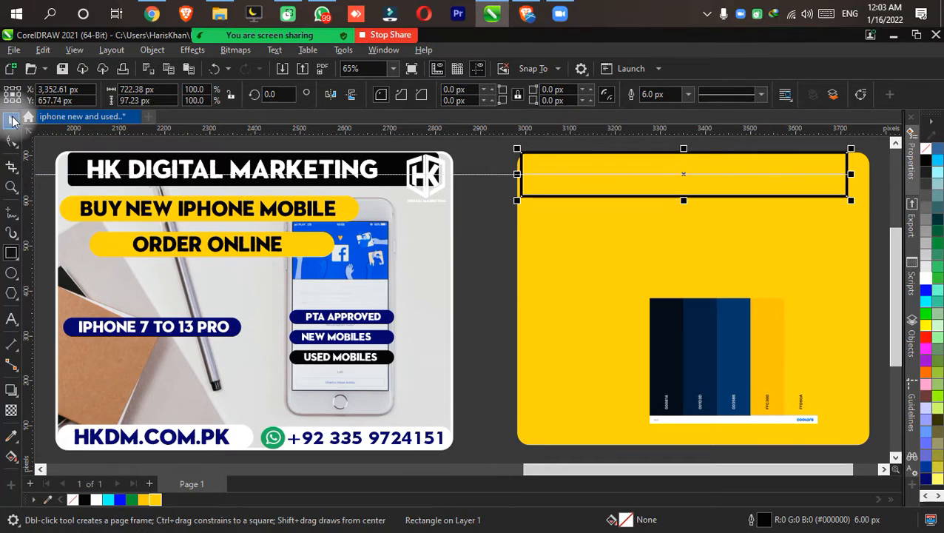
Move the banner rectangle fully inside the yellow rectangle, centred at about X 3,373 px, Y 644 px
{"action": "left_click", "coordinate": [11, 119]}
{"action": "scroll", "coordinate": [814, 154], "scroll_direction": "up", "scroll_amount": 2}
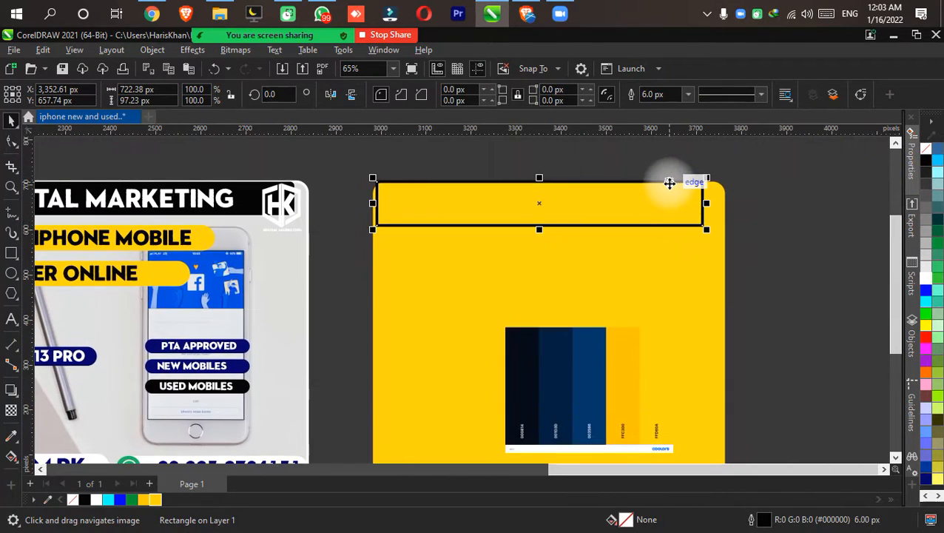
{"action": "left_click_drag", "start_coordinate": [611, 214], "coordinate": [622, 220]}
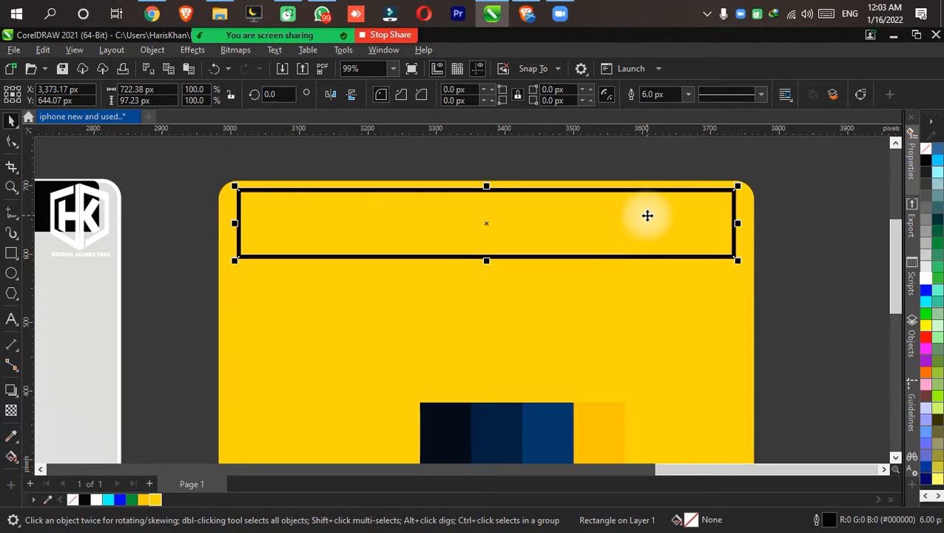
Remove the outline from the banner rectangle
{"action": "scroll", "coordinate": [648, 214], "scroll_direction": "down", "scroll_amount": 1}
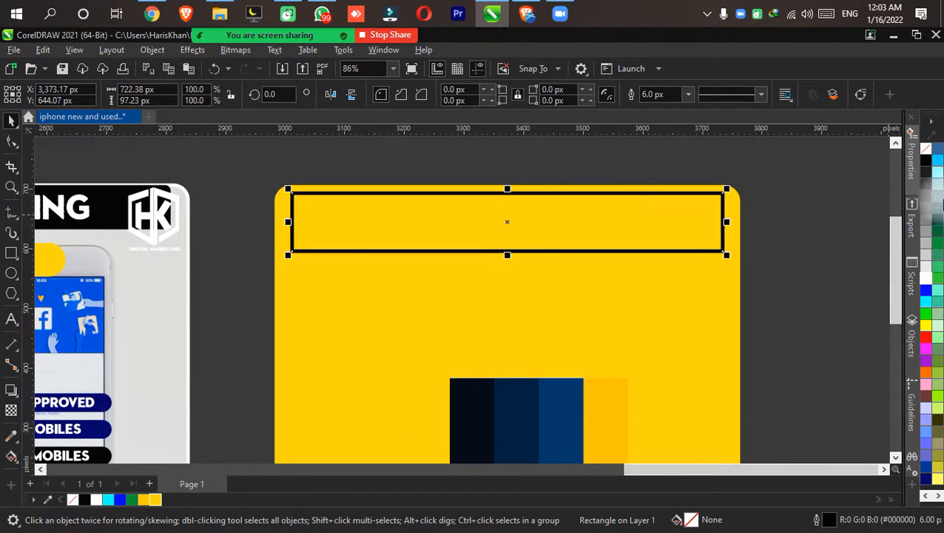
{"action": "right_click", "coordinate": [924, 156]}
{"action": "left_click", "coordinate": [817, 162]}
{"action": "left_click", "coordinate": [795, 169]}
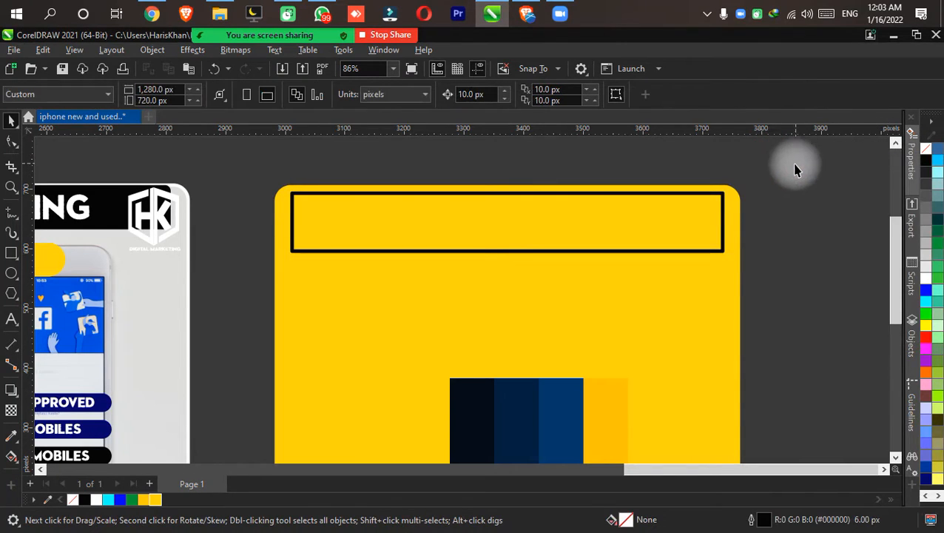
{"action": "left_click", "coordinate": [656, 232]}
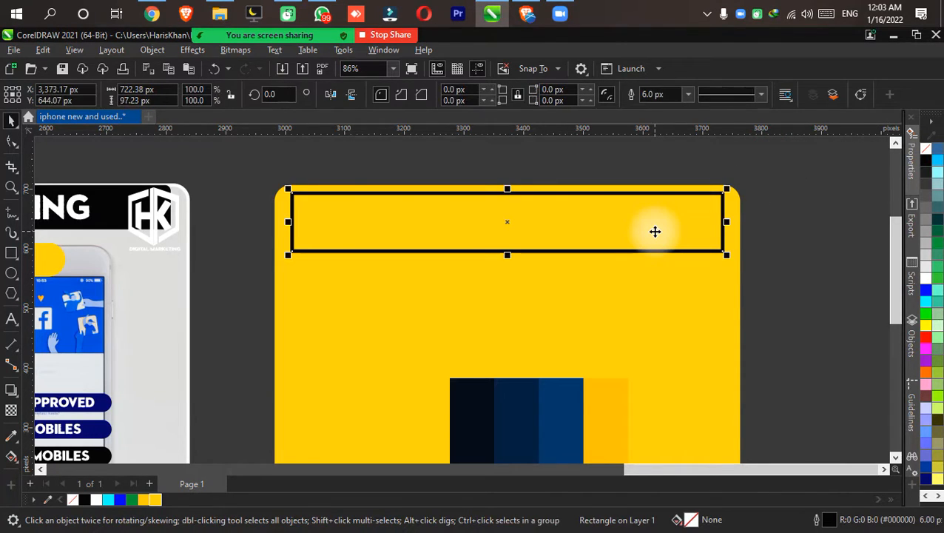
{"action": "right_click", "coordinate": [930, 153]}
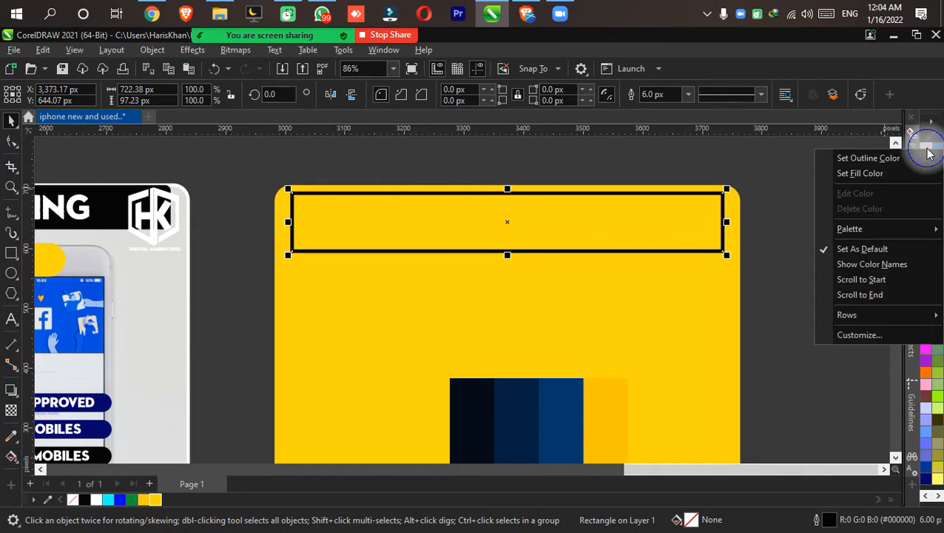
{"action": "left_click", "coordinate": [868, 158]}
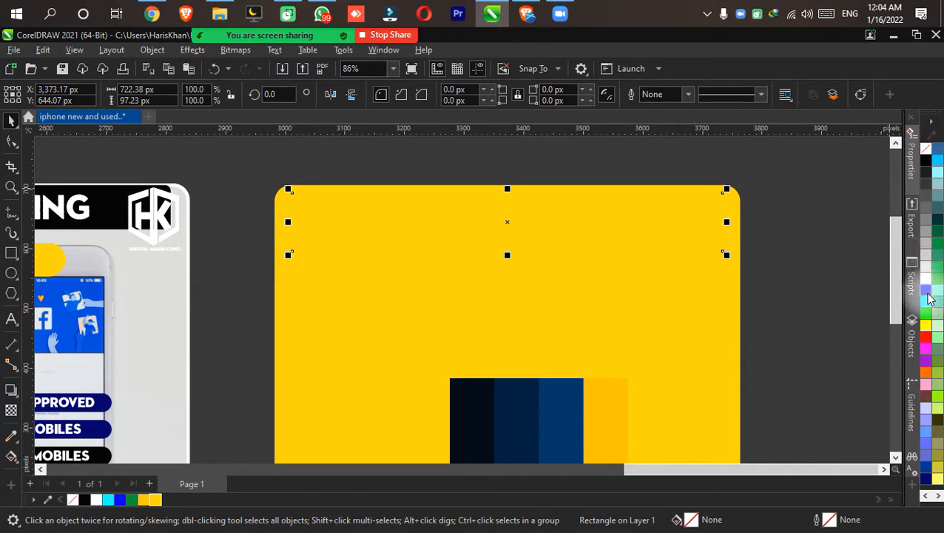
Try a black fill on the banner rectangle, followed by a red one (#FF0000)
{"action": "left_click", "coordinate": [930, 163]}
{"action": "left_click_drag", "start_coordinate": [782, 316], "coordinate": [782, 269]}
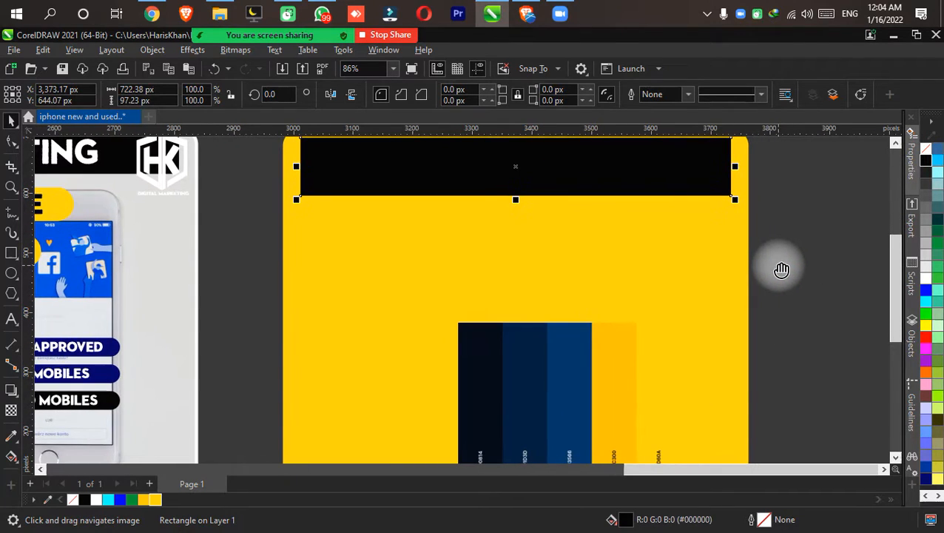
{"action": "left_click", "coordinate": [924, 343]}
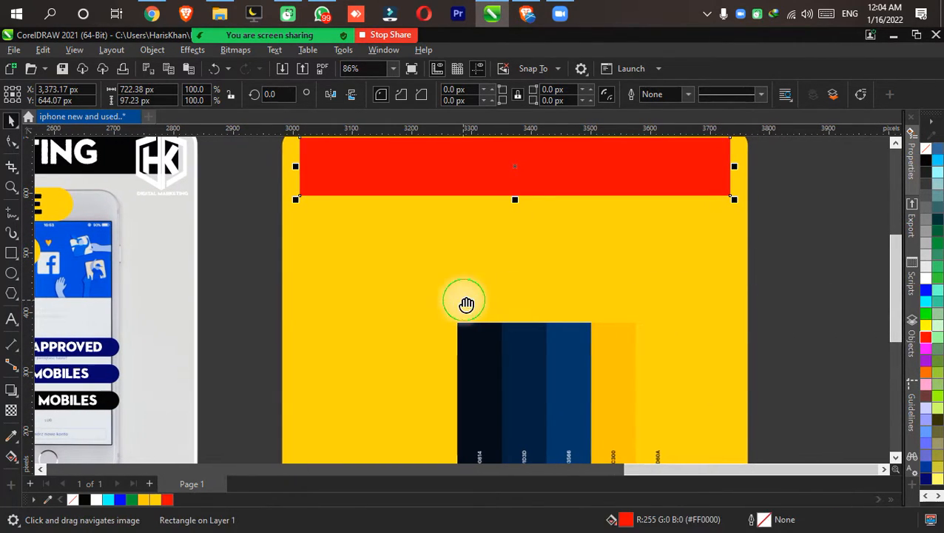
{"action": "left_click_drag", "start_coordinate": [464, 296], "coordinate": [454, 287]}
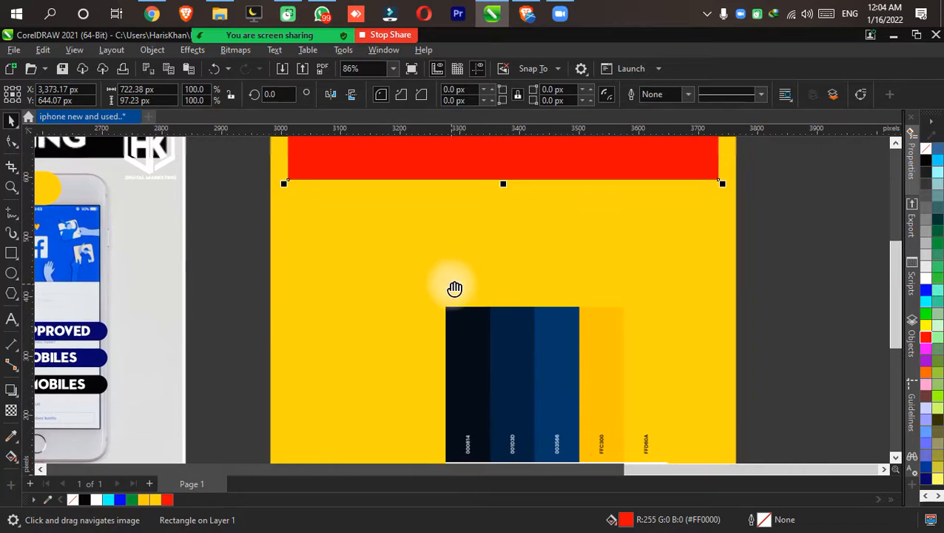
Sample the FFC300 swatch from the palette image with the Color Eyedropper and apply it to the banner rectangle
{"action": "left_click", "coordinate": [10, 439]}
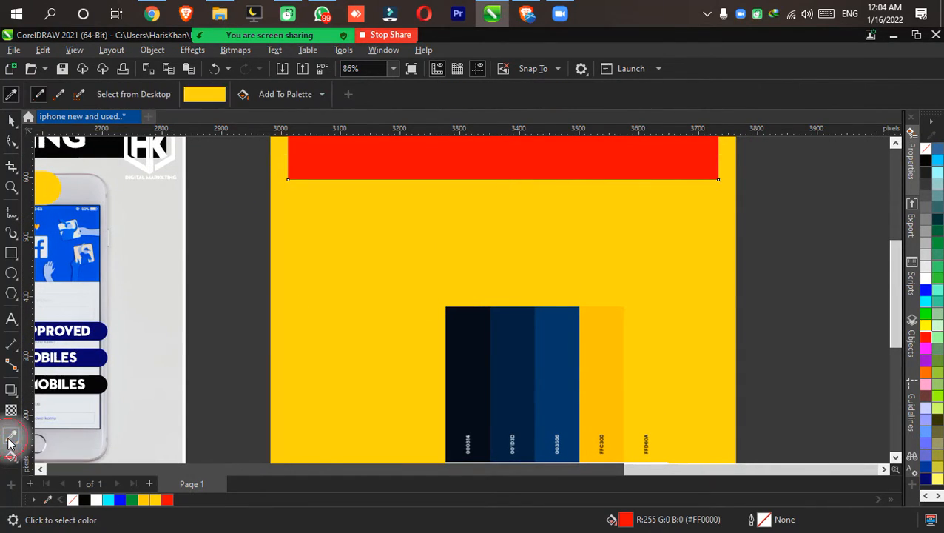
{"action": "left_click", "coordinate": [605, 370]}
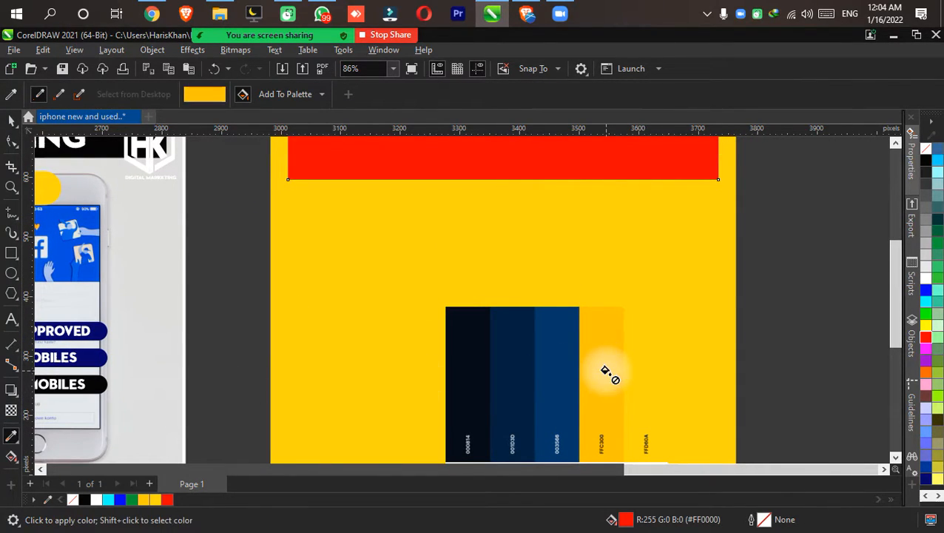
{"action": "left_click", "coordinate": [418, 160]}
{"action": "scroll", "coordinate": [415, 222], "scroll_direction": "up", "scroll_amount": 2}
{"action": "scroll", "coordinate": [648, 239], "scroll_direction": "up", "scroll_amount": 2}
{"action": "scroll", "coordinate": [648, 239], "scroll_direction": "down", "scroll_amount": 2}
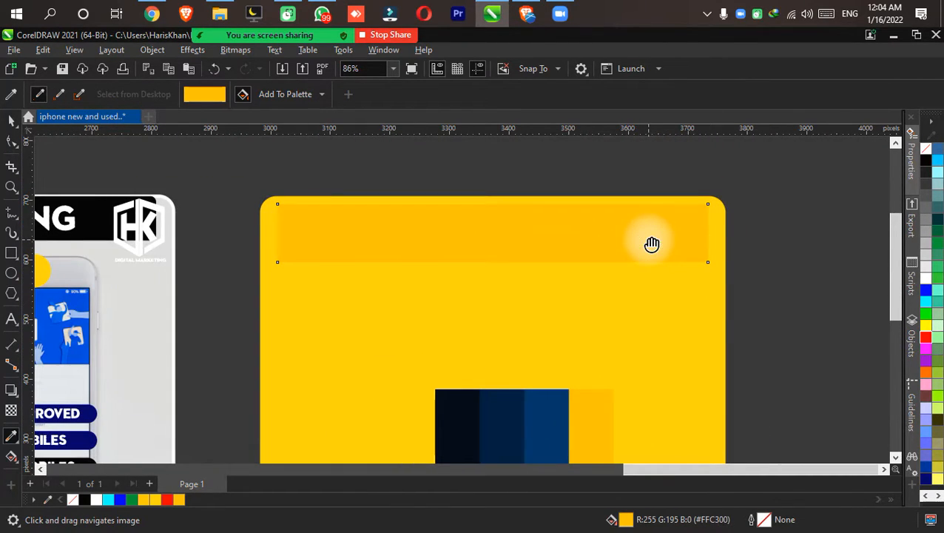
{"action": "left_click_drag", "start_coordinate": [649, 239], "coordinate": [638, 217]}
{"action": "scroll", "coordinate": [639, 217], "scroll_direction": "down", "scroll_amount": 1}
{"action": "left_click_drag", "start_coordinate": [613, 387], "coordinate": [575, 394]}
{"action": "key", "text": "Escape"}
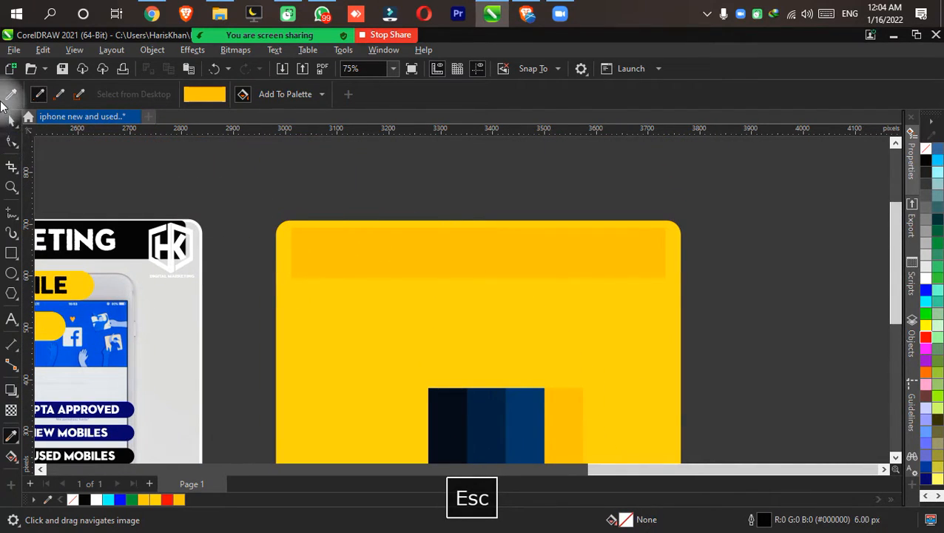
Move the palette image off the yellow rectangle onto the empty workspace to its right and deselect it
{"action": "left_click", "coordinate": [11, 120]}
{"action": "left_click", "coordinate": [467, 175]}
{"action": "left_click", "coordinate": [524, 434]}
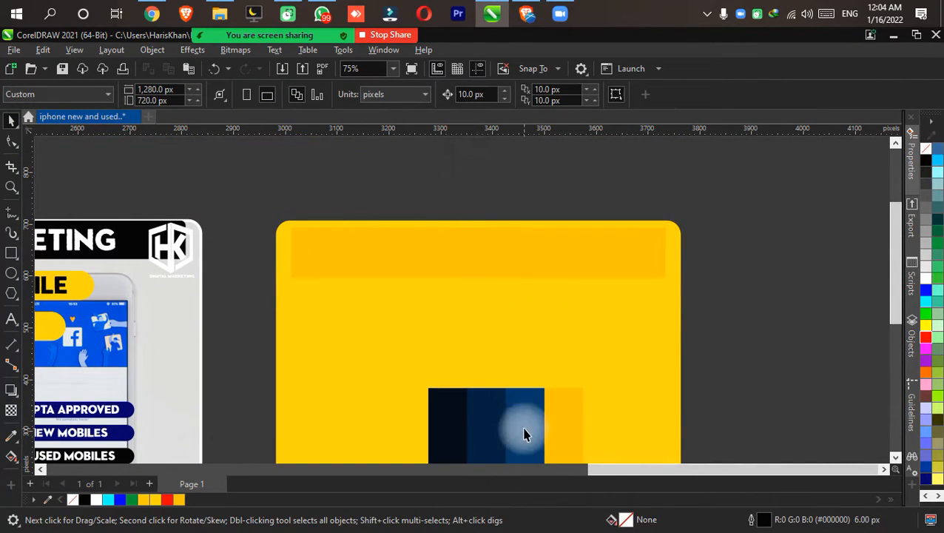
{"action": "left_click_drag", "start_coordinate": [524, 434], "coordinate": [729, 299]}
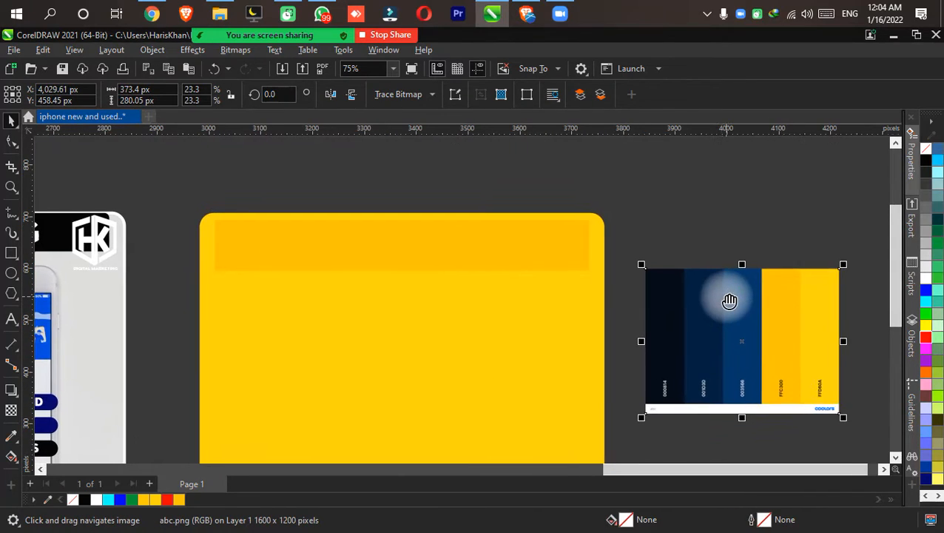
{"action": "left_click", "coordinate": [791, 224]}
{"action": "left_click_drag", "start_coordinate": [855, 248], "coordinate": [747, 438]}
{"action": "key", "text": "Escape"}
Fill the banner rectangle at the top of the yellow design with black (#000000) and deselect it
{"action": "scroll", "coordinate": [816, 283], "scroll_direction": "up", "scroll_amount": 3}
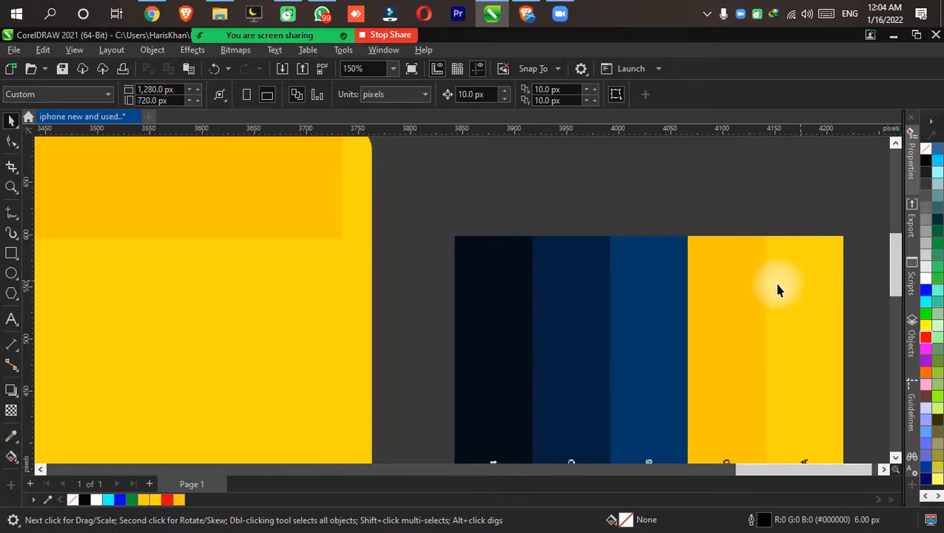
{"action": "scroll", "coordinate": [809, 309], "scroll_direction": "down", "scroll_amount": 1}
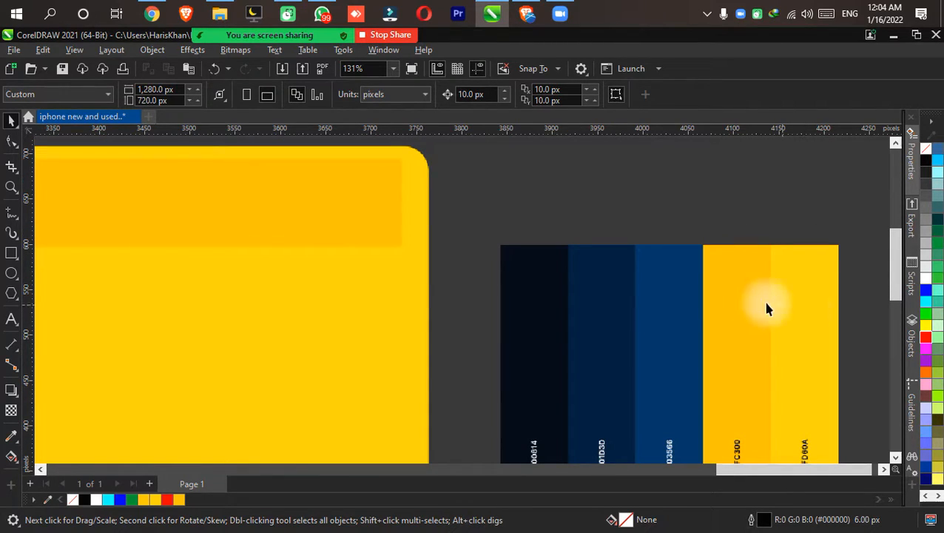
{"action": "scroll", "coordinate": [630, 316], "scroll_direction": "down", "scroll_amount": 1}
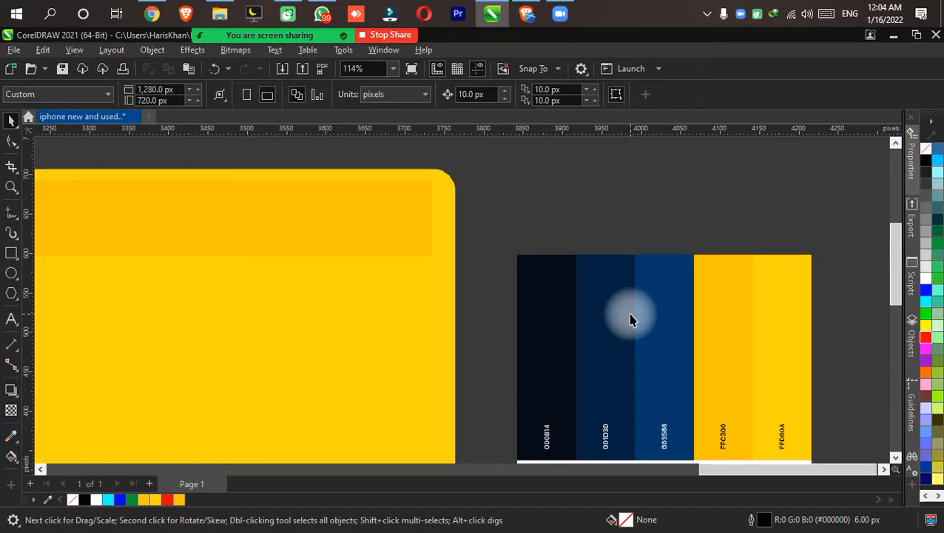
{"action": "scroll", "coordinate": [629, 319], "scroll_direction": "down", "scroll_amount": 2}
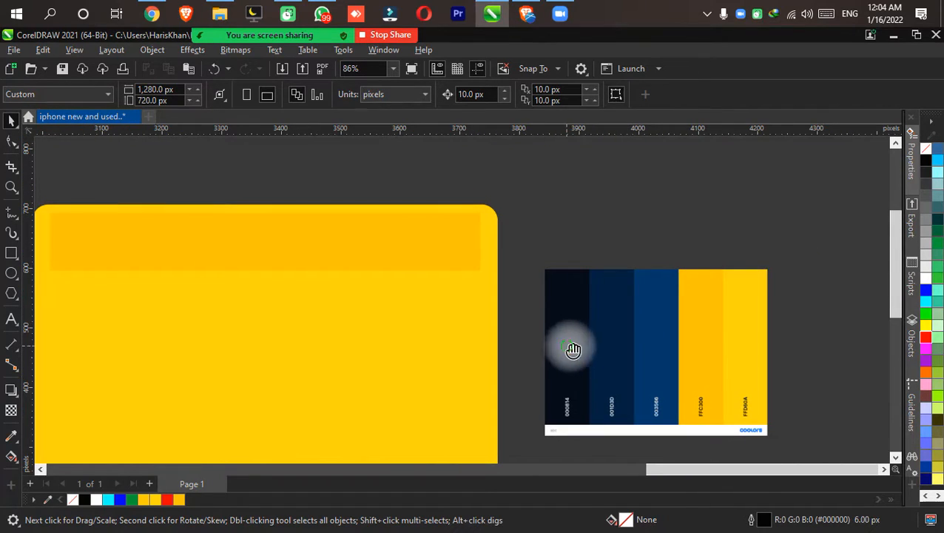
{"action": "left_click_drag", "start_coordinate": [569, 344], "coordinate": [632, 334]}
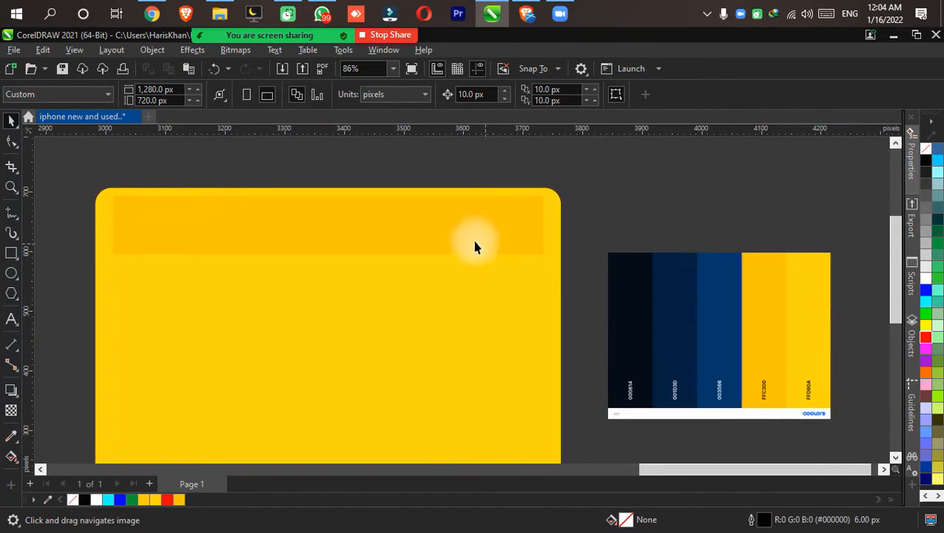
{"action": "left_click", "coordinate": [246, 233]}
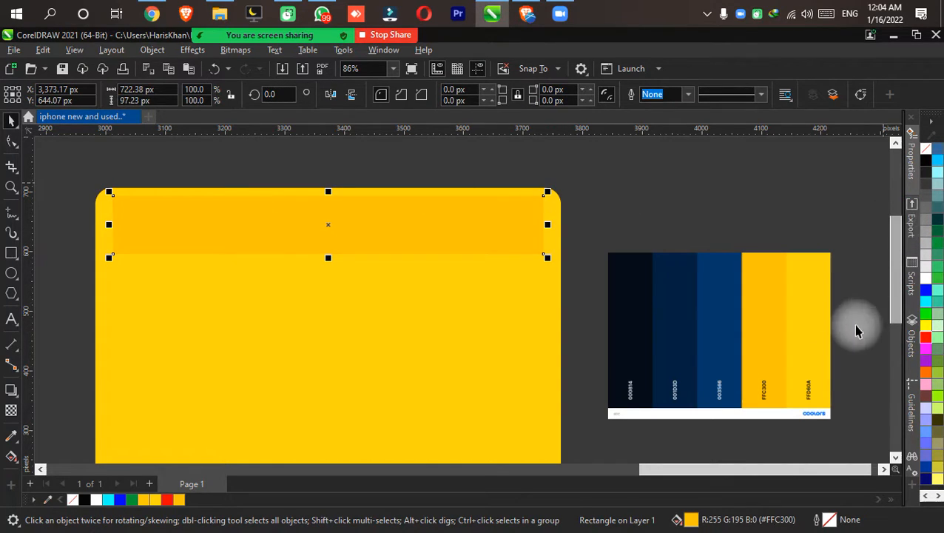
{"action": "left_click", "coordinate": [868, 521]}
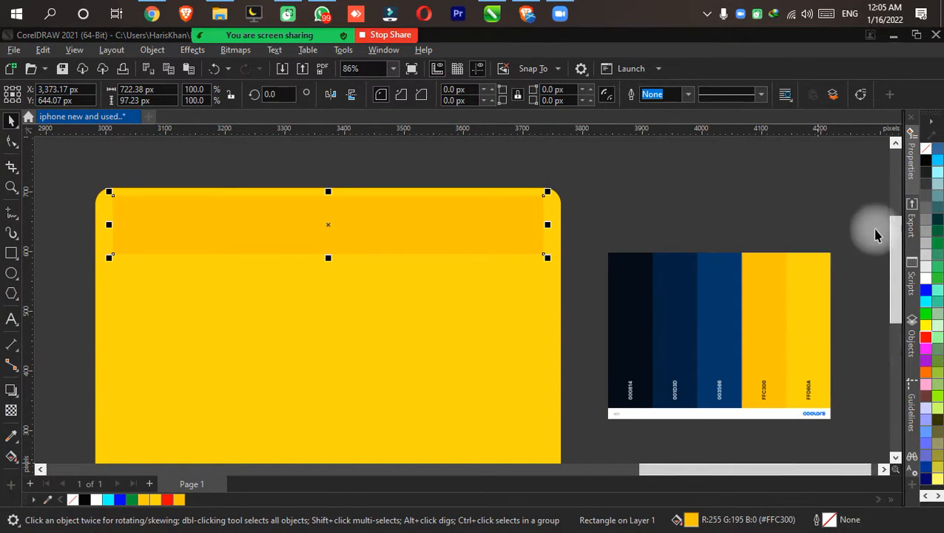
{"action": "left_click", "coordinate": [926, 159]}
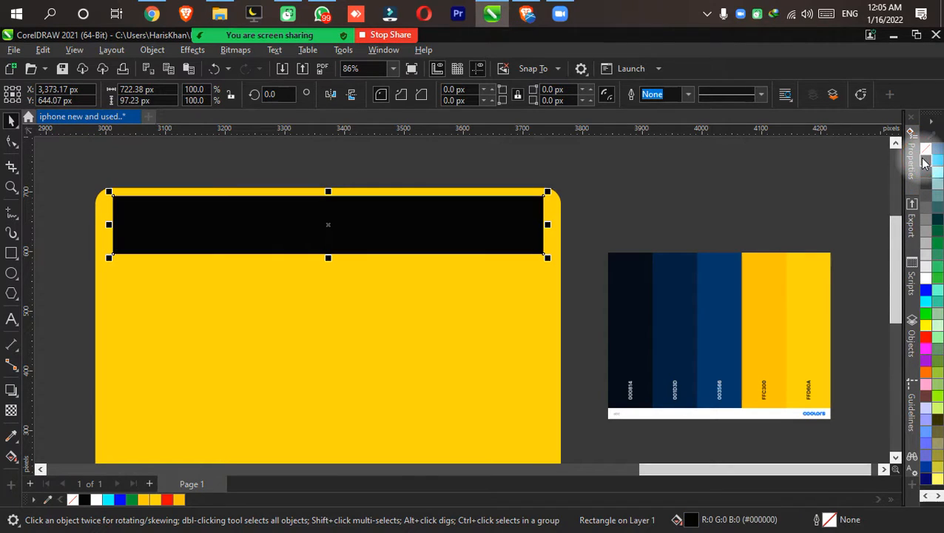
{"action": "left_click", "coordinate": [660, 195]}
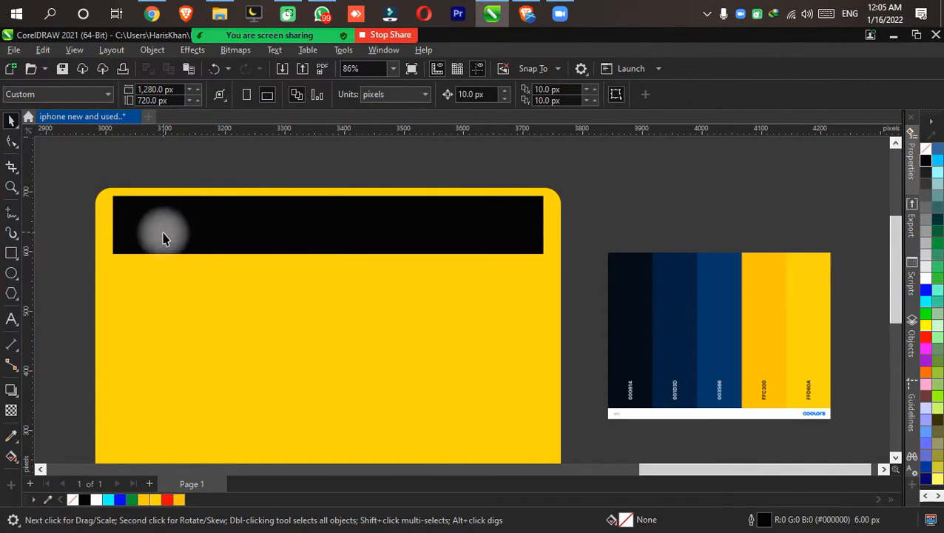
Round the black banner's corners freehand with the Shape tool to a radius of about 12 px
{"action": "key", "text": "h"}
{"action": "left_click_drag", "start_coordinate": [326, 355], "coordinate": [362, 330]}
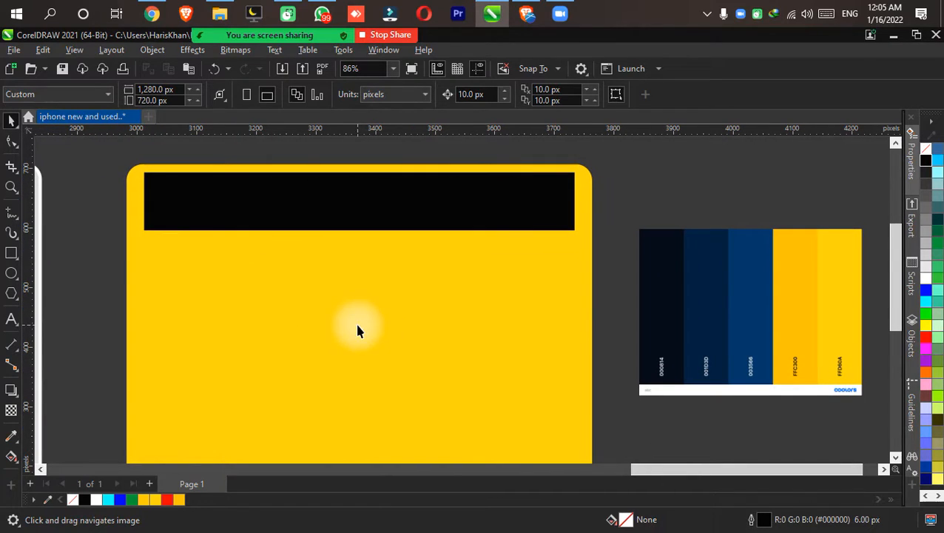
{"action": "scroll", "coordinate": [159, 175], "scroll_direction": "up", "scroll_amount": 4}
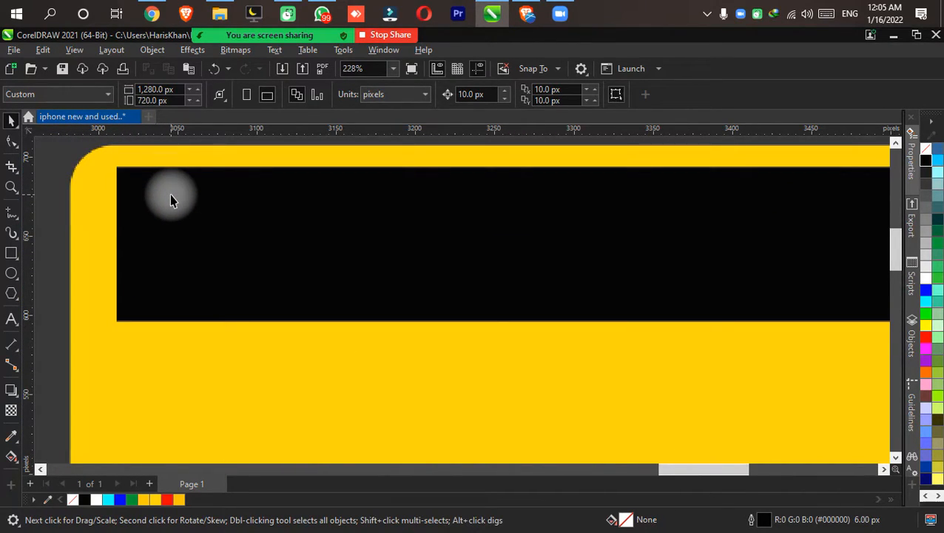
{"action": "left_click", "coordinate": [170, 194]}
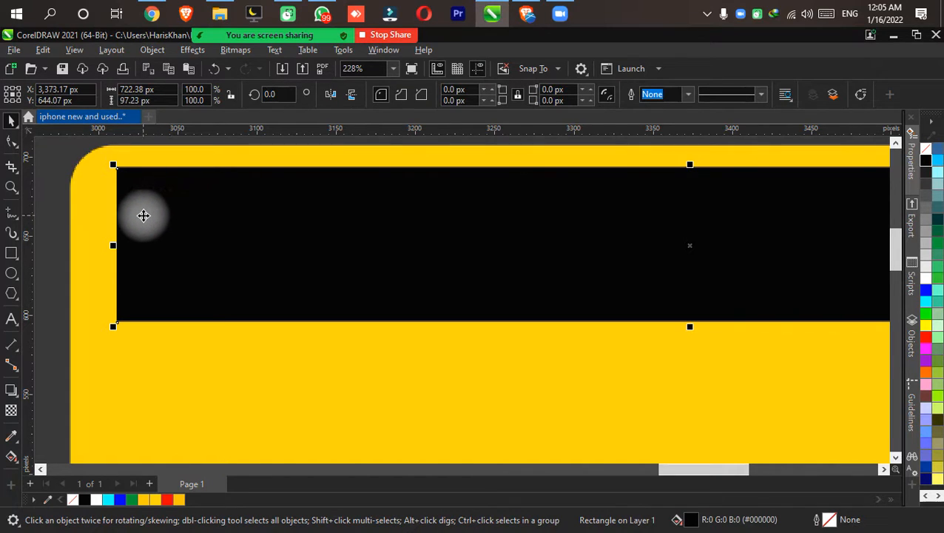
{"action": "left_click", "coordinate": [11, 140]}
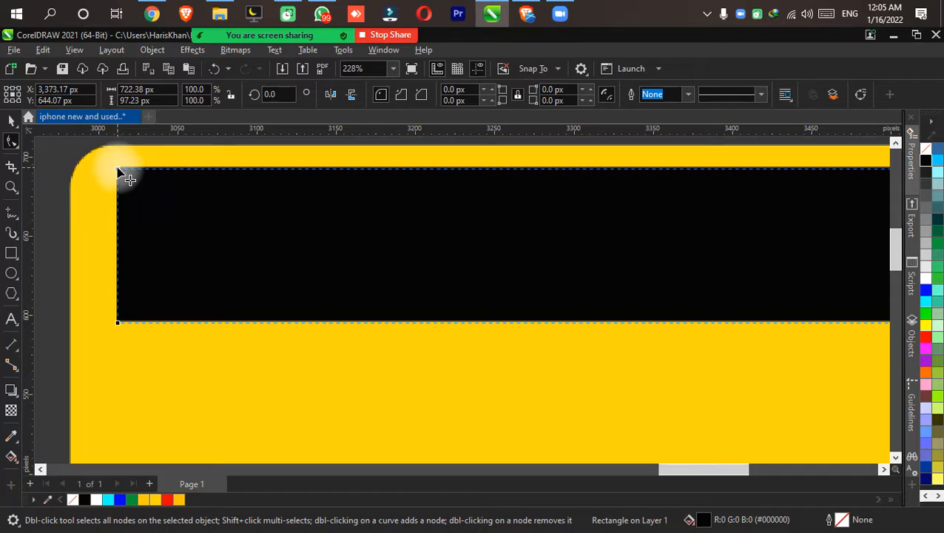
{"action": "left_click_drag", "start_coordinate": [118, 171], "coordinate": [158, 185]}
{"action": "left_click_drag", "start_coordinate": [148, 191], "coordinate": [136, 171]}
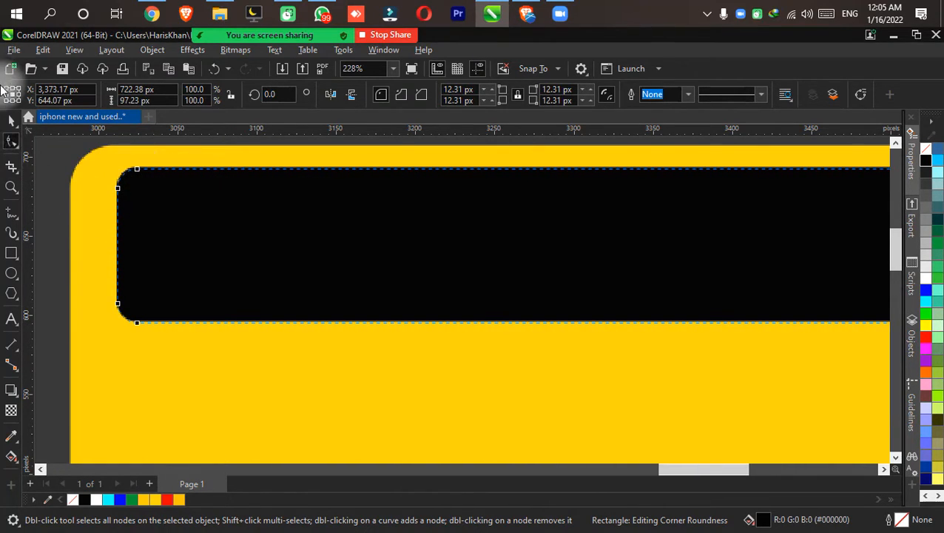
{"action": "left_click", "coordinate": [13, 122]}
{"action": "scroll", "coordinate": [380, 283], "scroll_direction": "down", "scroll_amount": 4}
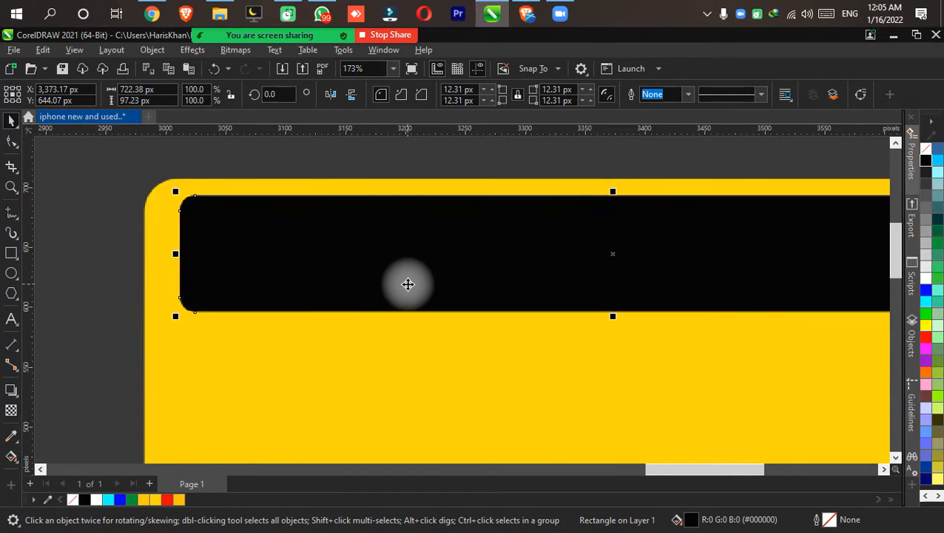
Reduce the black banner's height to about 83 px by raising its lower edge
{"action": "left_click_drag", "start_coordinate": [606, 268], "coordinate": [464, 245]}
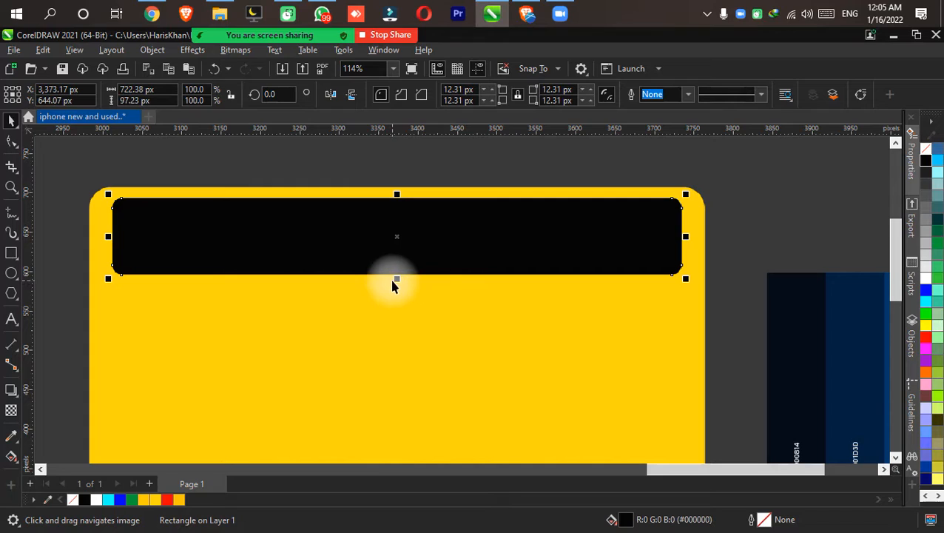
{"action": "mouse_move", "coordinate": [395, 279]}
{"action": "left_mouse_down"}
{"action": "mouse_move", "coordinate": [392, 242]}
{"action": "mouse_move", "coordinate": [395, 267]}
{"action": "left_mouse_up"}
{"action": "mouse_move", "coordinate": [405, 231]}
{"action": "left_mouse_down"}
{"action": "mouse_move", "coordinate": [403, 222]}
{"action": "mouse_move", "coordinate": [412, 235]}
{"action": "mouse_move", "coordinate": [411, 219]}
{"action": "left_mouse_up"}
{"action": "scroll", "coordinate": [677, 290], "scroll_direction": "down", "scroll_amount": 1}
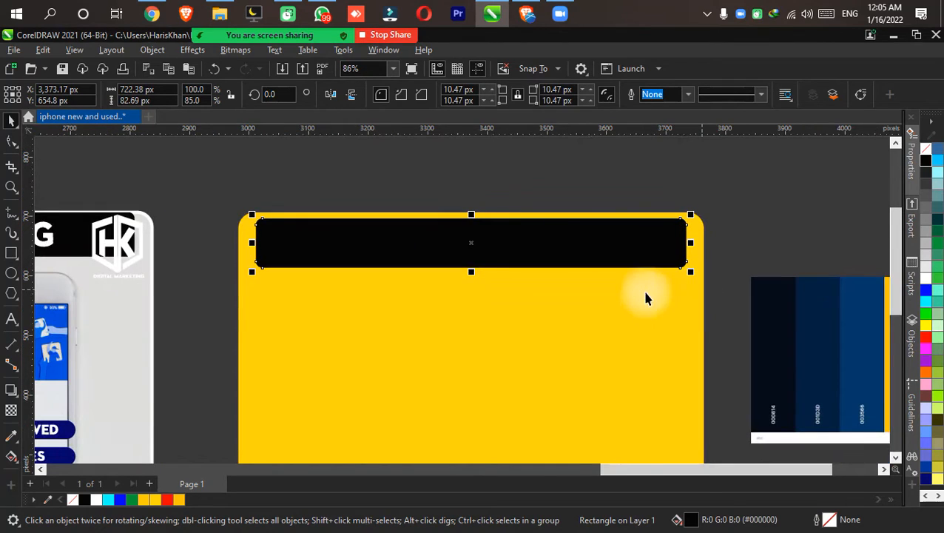
Stretch the black banner sideways to both edges of the yellow card, about 780 px wide, and deselect it
{"action": "scroll", "coordinate": [562, 290], "scroll_direction": "down", "scroll_amount": 1}
{"action": "scroll", "coordinate": [748, 196], "scroll_direction": "up", "scroll_amount": 1}
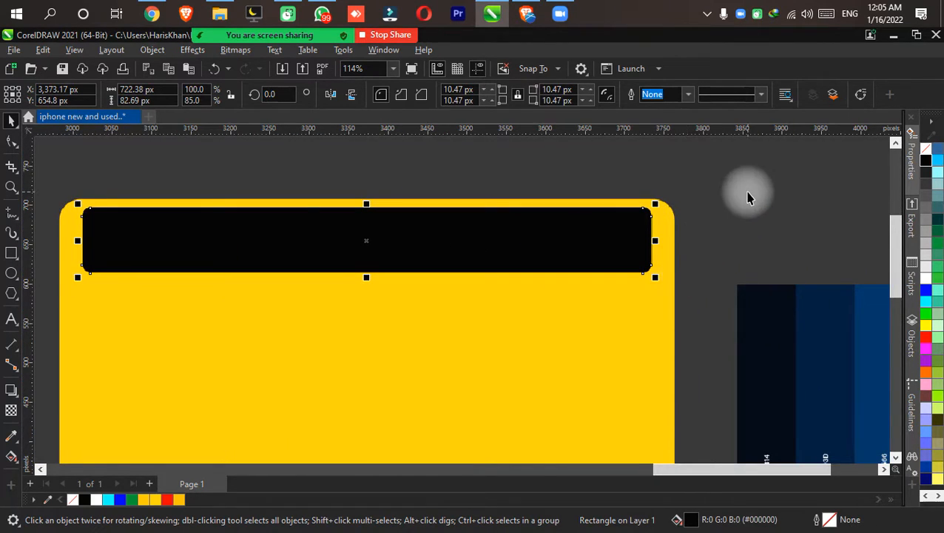
{"action": "scroll", "coordinate": [544, 284], "scroll_direction": "up", "scroll_amount": 2}
{"action": "left_click_drag", "start_coordinate": [582, 279], "coordinate": [620, 294]}
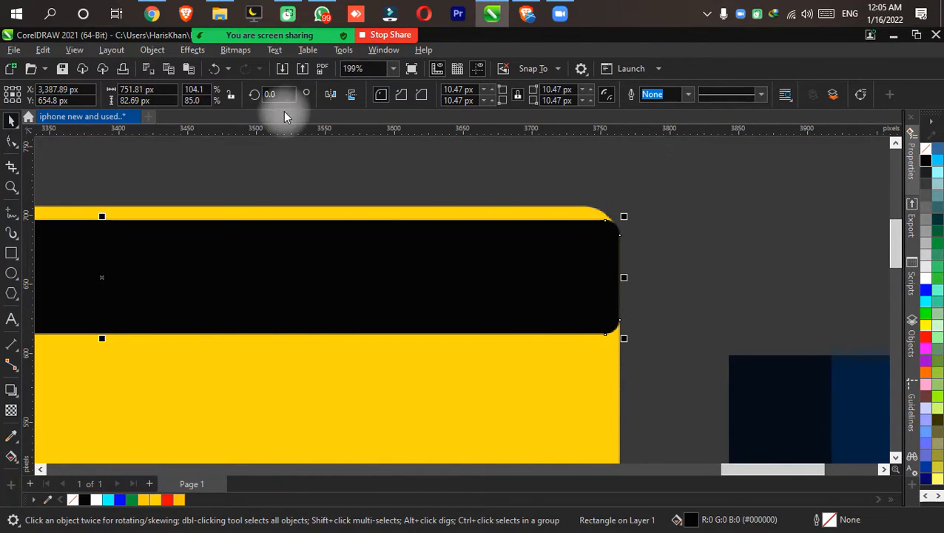
{"action": "left_click", "coordinate": [74, 50]}
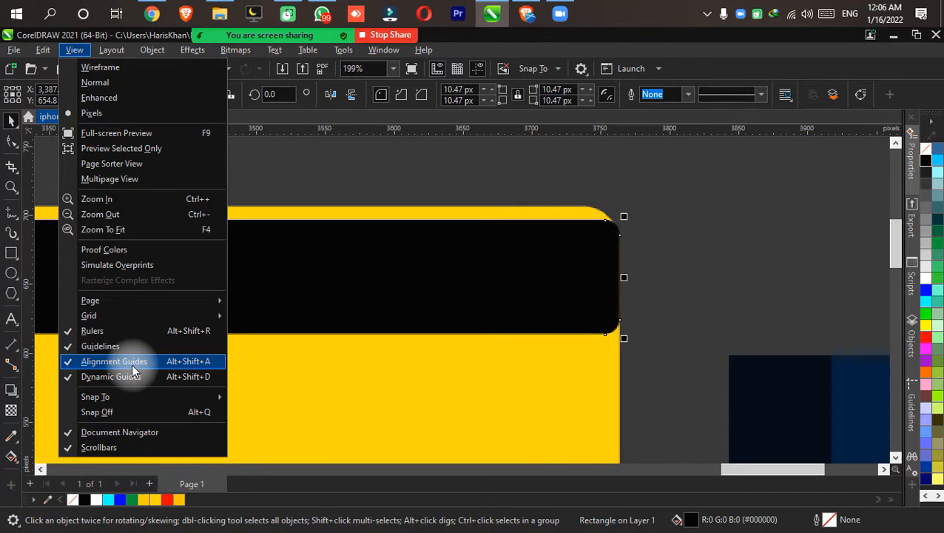
{"action": "key", "text": "Escape"}
{"action": "left_click_drag", "start_coordinate": [324, 248], "coordinate": [749, 273]}
{"action": "scroll", "coordinate": [187, 161], "scroll_direction": "down", "scroll_amount": 2}
{"action": "left_click_drag", "start_coordinate": [177, 249], "coordinate": [449, 303]}
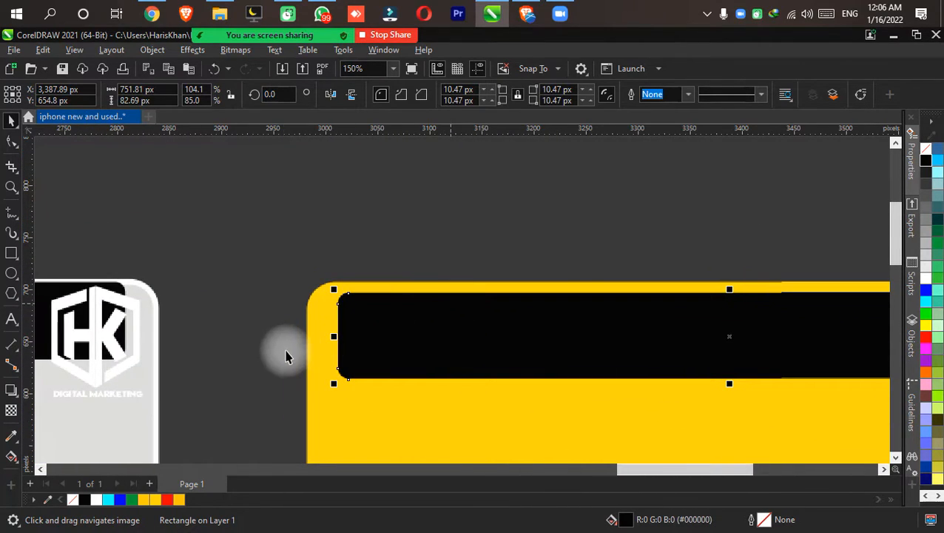
{"action": "scroll", "coordinate": [294, 346], "scroll_direction": "up", "scroll_amount": 3}
{"action": "left_click_drag", "start_coordinate": [349, 332], "coordinate": [309, 293]}
{"action": "scroll", "coordinate": [268, 322], "scroll_direction": "down", "scroll_amount": 3}
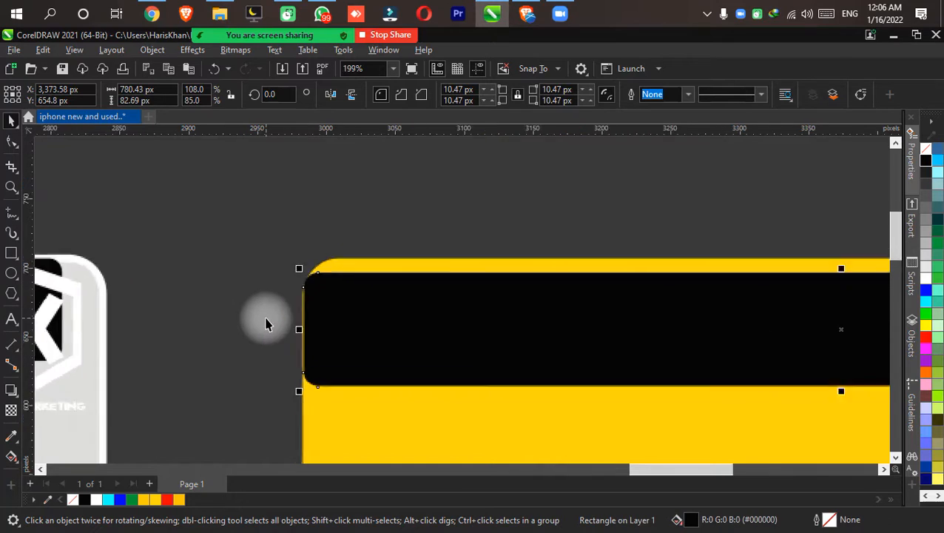
{"action": "left_click", "coordinate": [122, 211]}
Copy the white HK logo from the existing ad onto the black banner and try blue and red fills on it
{"action": "scroll", "coordinate": [151, 336], "scroll_direction": "up", "scroll_amount": 2}
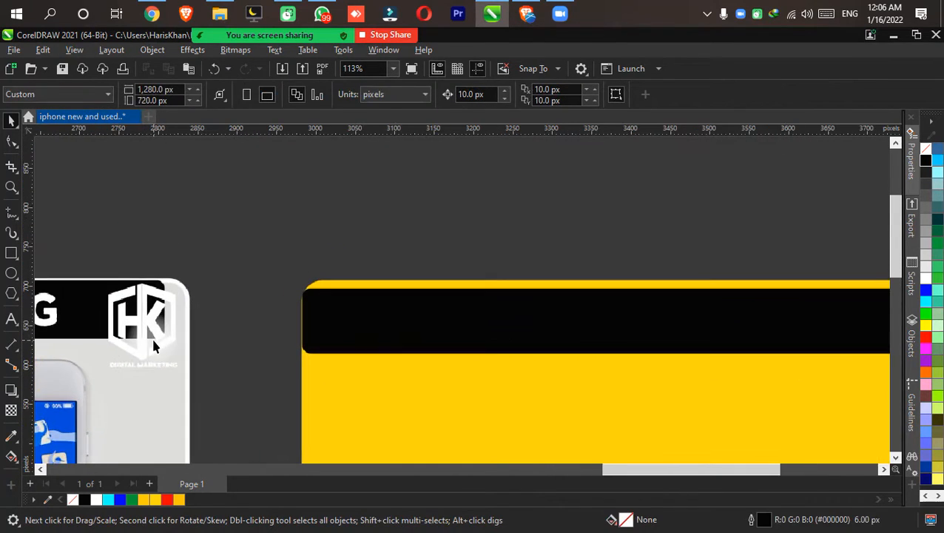
{"action": "left_click_drag", "start_coordinate": [140, 325], "coordinate": [509, 306]}
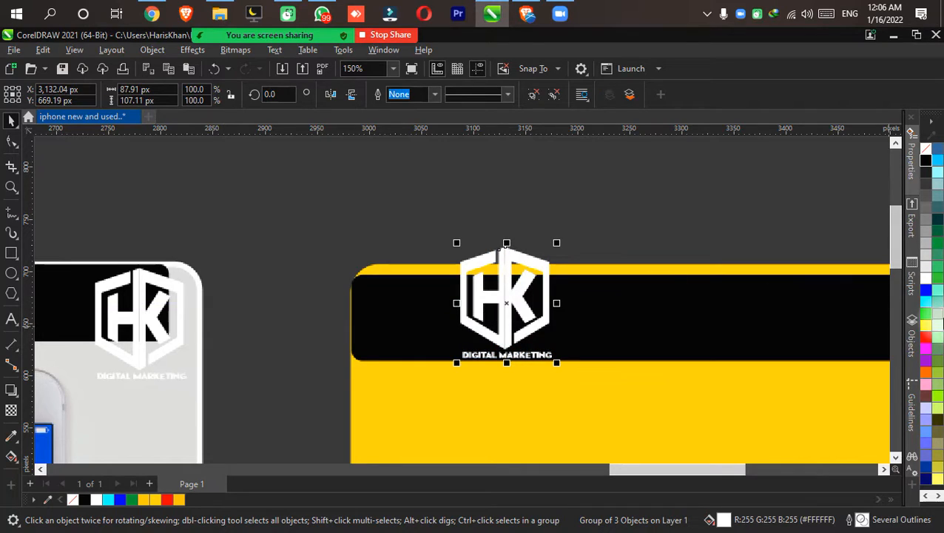
{"action": "left_click", "coordinate": [925, 289]}
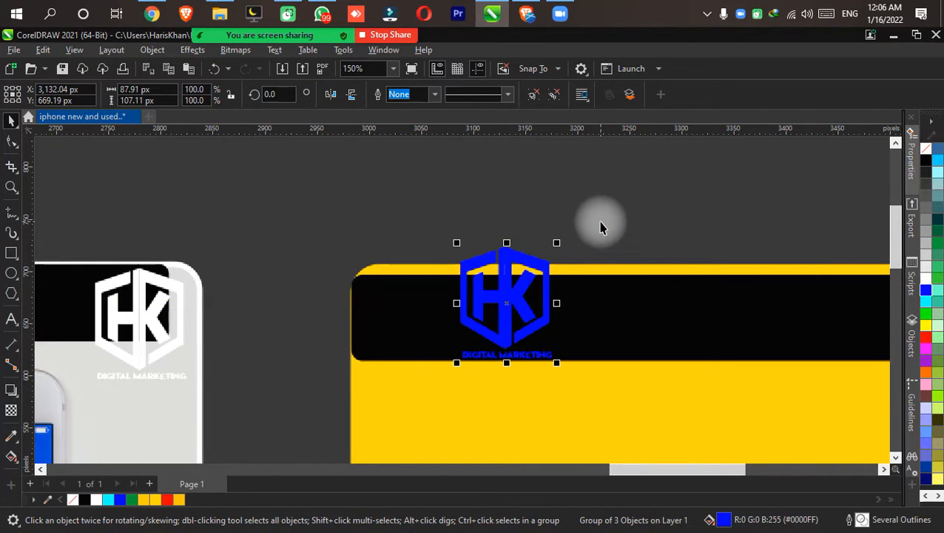
{"action": "left_click", "coordinate": [925, 338]}
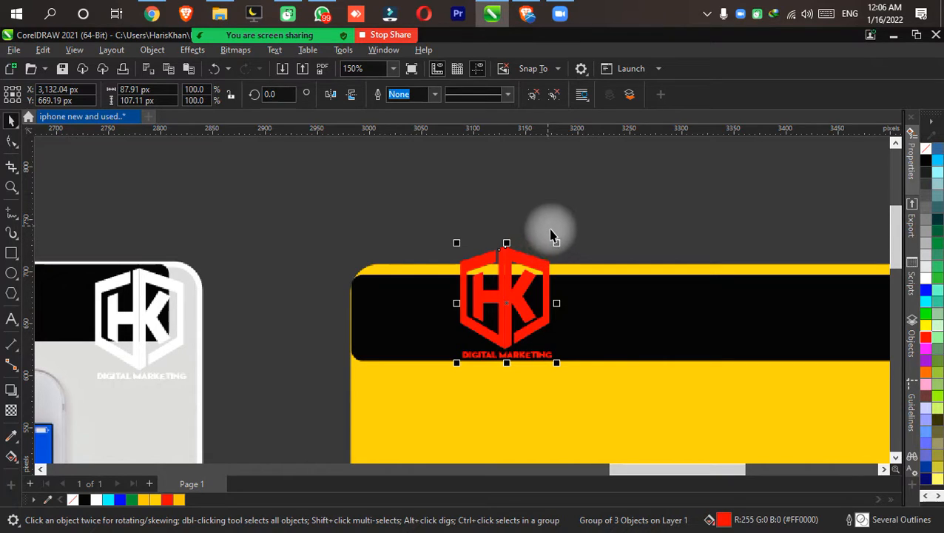
Shrink the logo copy to about 68 × 83 px and move it to the right end of the black banner
{"action": "mouse_move", "coordinate": [557, 242]}
{"action": "left_mouse_down"}
{"action": "mouse_move", "coordinate": [548, 236]}
{"action": "mouse_move", "coordinate": [544, 244]}
{"action": "left_mouse_up"}
{"action": "left_click_drag", "start_coordinate": [601, 305], "coordinate": [269, 317]}
{"action": "left_click_drag", "start_coordinate": [175, 312], "coordinate": [784, 317]}
Fill the logo copy on the banner with white (#FFFFFF) and deselect it
{"action": "left_click", "coordinate": [926, 279]}
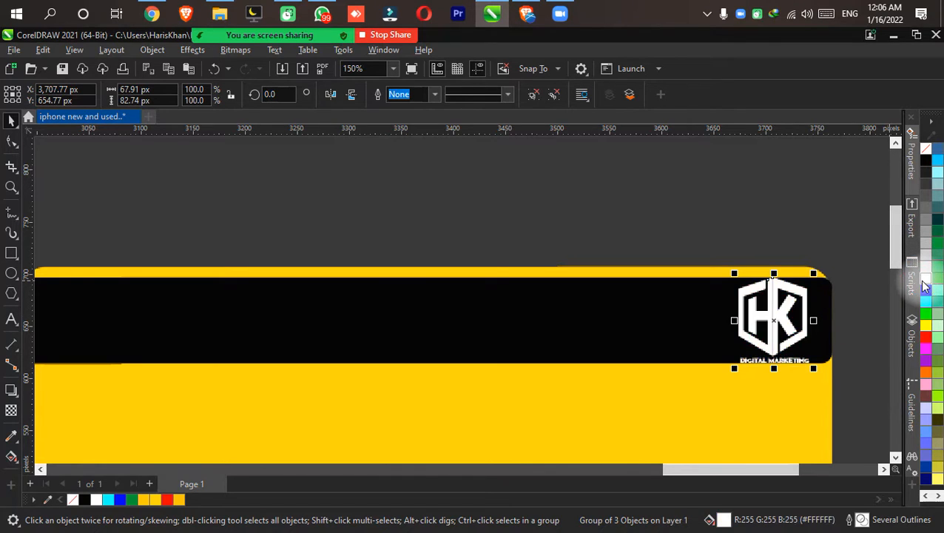
{"action": "left_click", "coordinate": [854, 354]}
{"action": "scroll", "coordinate": [855, 355], "scroll_direction": "down", "scroll_amount": 5}
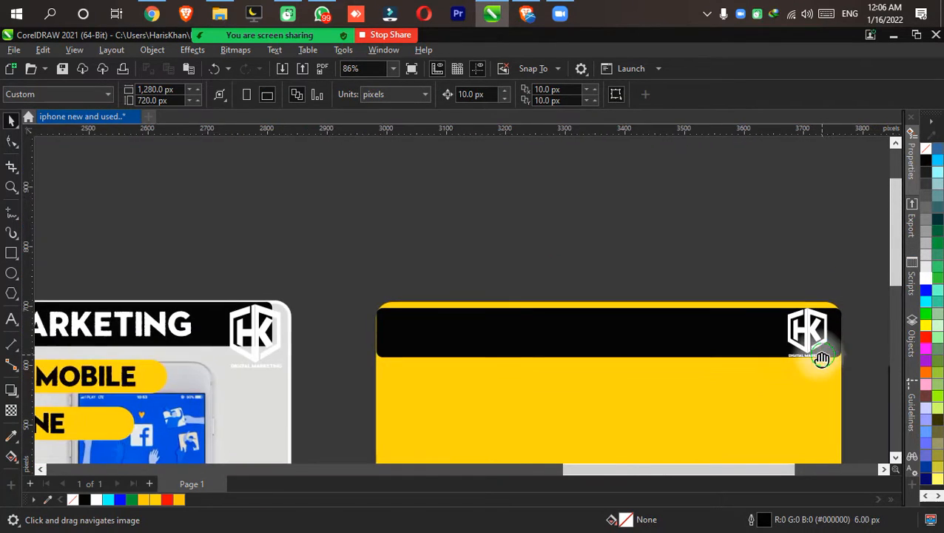
{"action": "scroll", "coordinate": [469, 261], "scroll_direction": "right", "scroll_amount": 1}
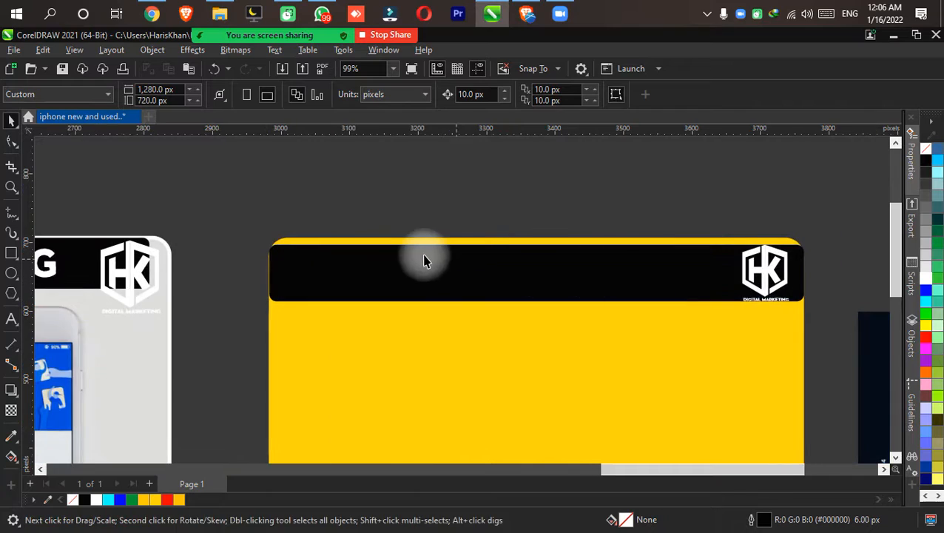
Copy the HK DIGITAL MARKETING headline from the existing ad onto the black banner beside the logo and deselect it
{"action": "scroll", "coordinate": [482, 236], "scroll_direction": "left", "scroll_amount": 3}
{"action": "scroll", "coordinate": [167, 252], "scroll_direction": "down", "scroll_amount": 1}
{"action": "left_click_drag", "start_coordinate": [185, 249], "coordinate": [310, 208]}
{"action": "scroll", "coordinate": [229, 222], "scroll_direction": "down", "scroll_amount": 1}
{"action": "left_click_drag", "start_coordinate": [229, 222], "coordinate": [289, 283]}
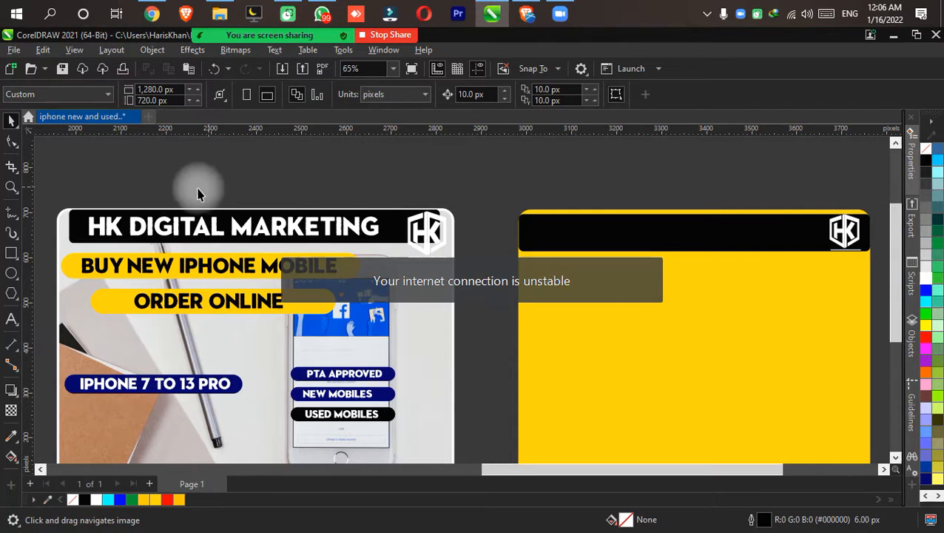
{"action": "left_click_drag", "start_coordinate": [148, 228], "coordinate": [596, 242]}
{"action": "right_click", "coordinate": [596, 242]}
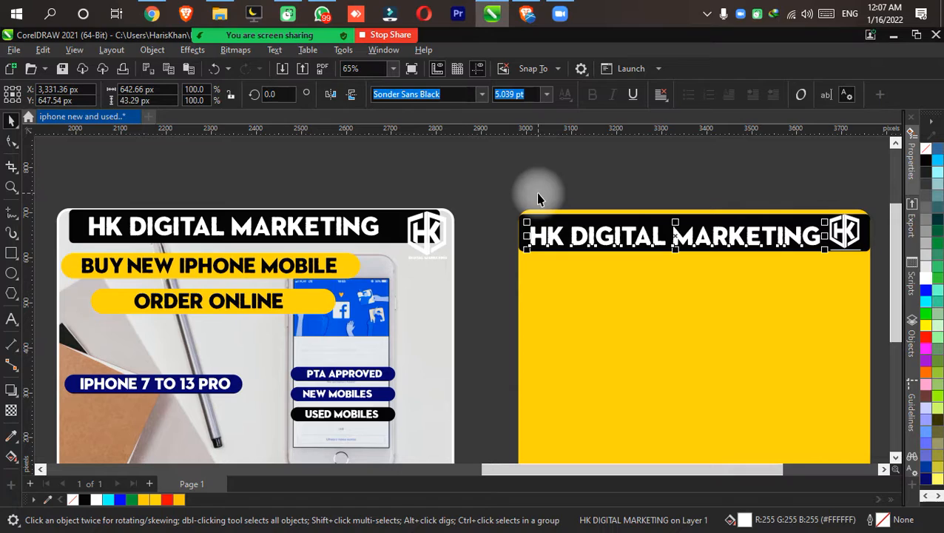
{"action": "left_click", "coordinate": [489, 194]}
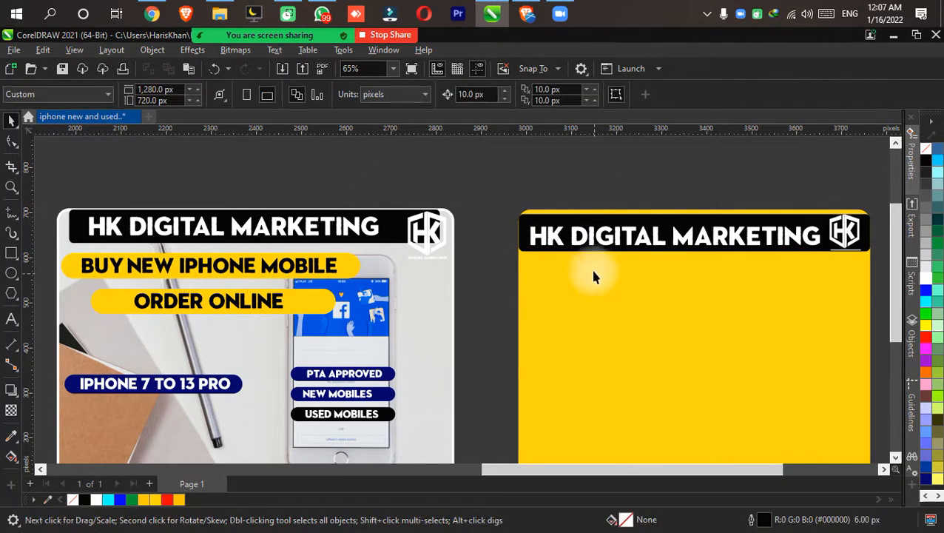
Nudge the banner headline up about 10 px to centre it vertically in the black banner, and deselect it
{"action": "left_click", "coordinate": [590, 241]}
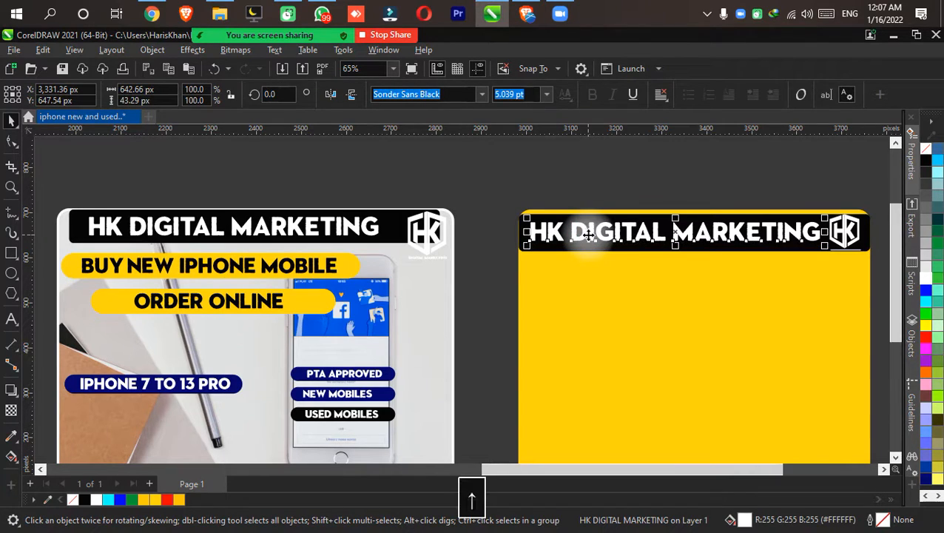
{"action": "scroll", "coordinate": [347, 183], "scroll_direction": "up", "scroll_amount": 1}
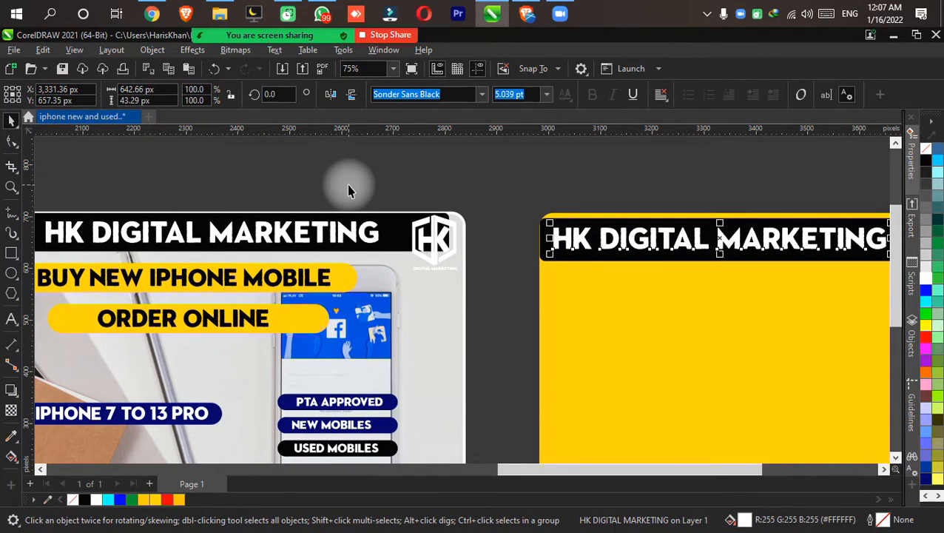
{"action": "left_click_drag", "start_coordinate": [347, 183], "coordinate": [221, 217]}
{"action": "key", "text": "Escape"}
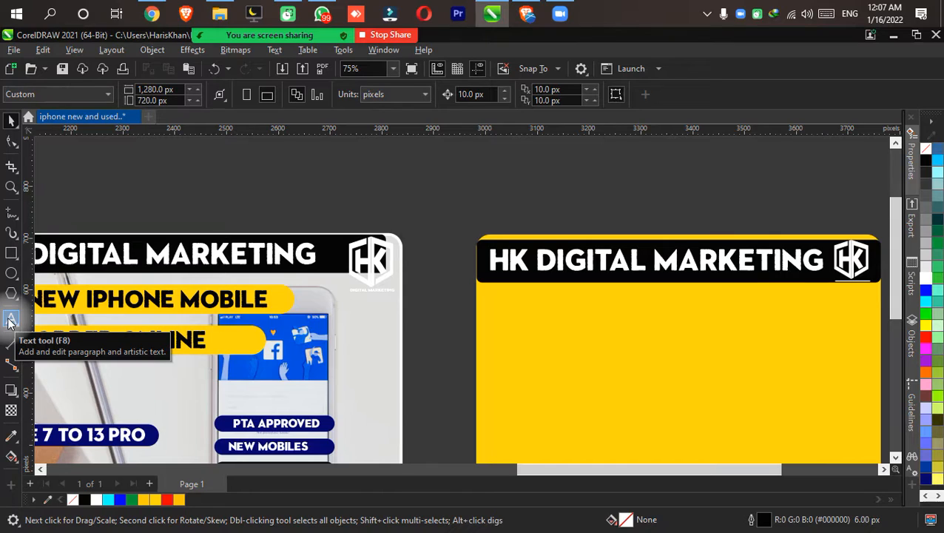
Add the artistic text "gsdfgsdjgf" in the empty workspace above the two designs
{"action": "left_click", "coordinate": [10, 319]}
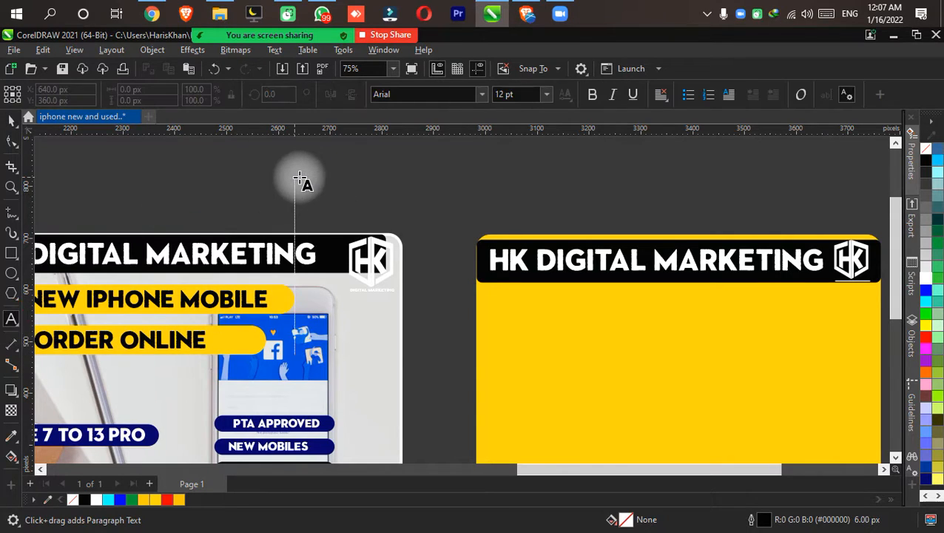
{"action": "type", "text": "gsdfgsdjg"}
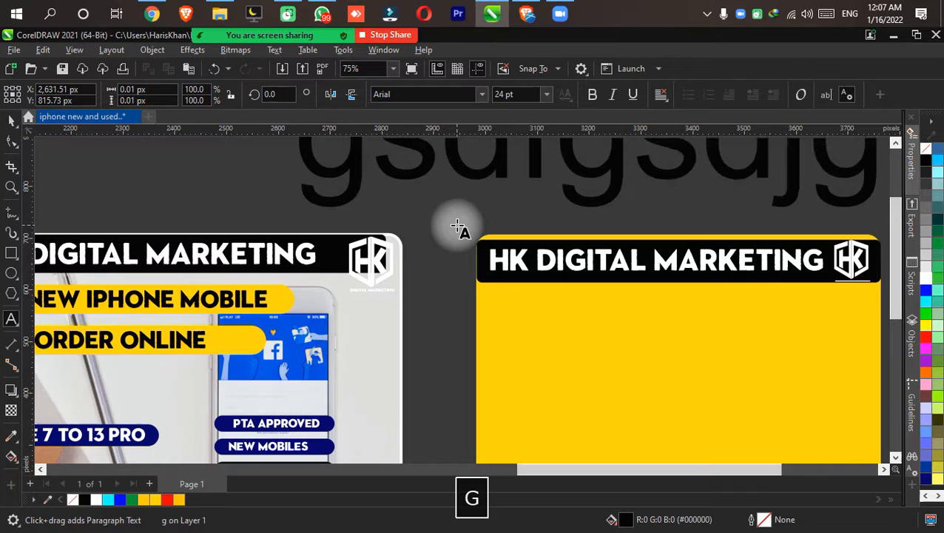
{"action": "type", "text": "f"}
{"action": "key", "text": "F4"}
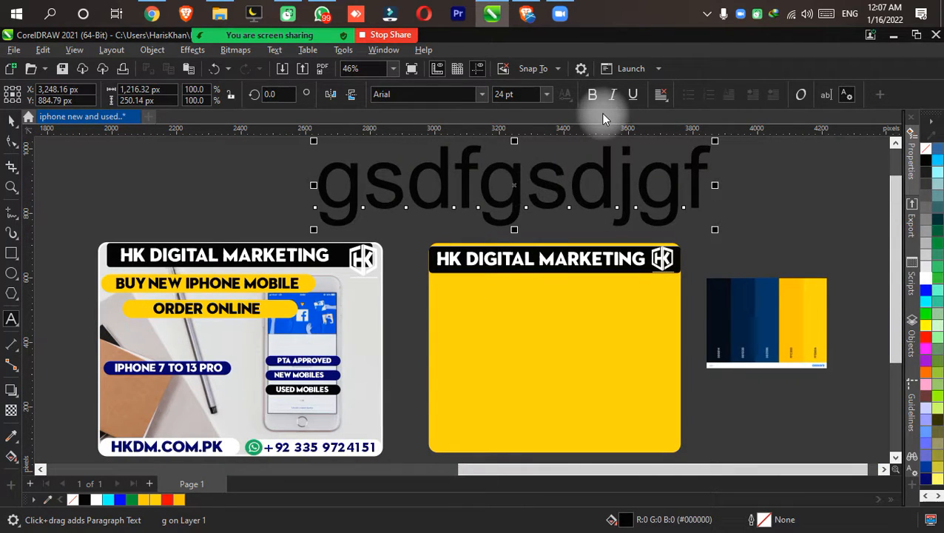
Select all characters of the sample text and preview various fonts on it, such as Argor Got Scaqh, Arial Rounded MT and ArtBrush
{"action": "key", "text": "ctrl+a"}
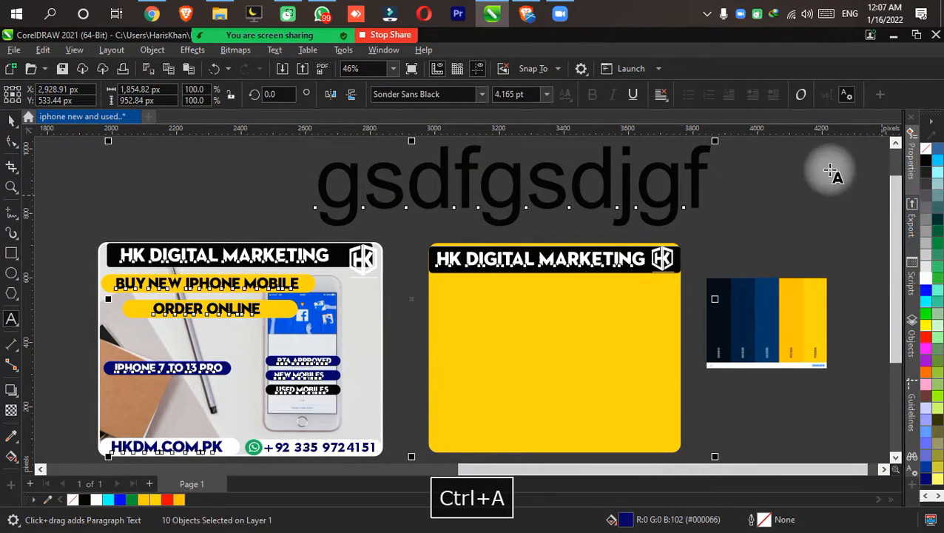
{"action": "left_click", "coordinate": [643, 187]}
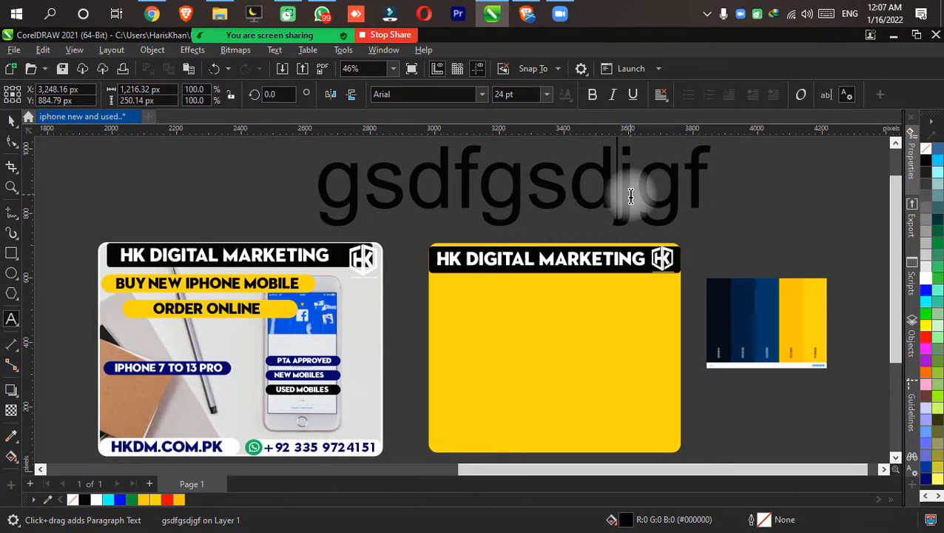
{"action": "key", "text": "ctrl+a"}
{"action": "left_click", "coordinate": [482, 94]}
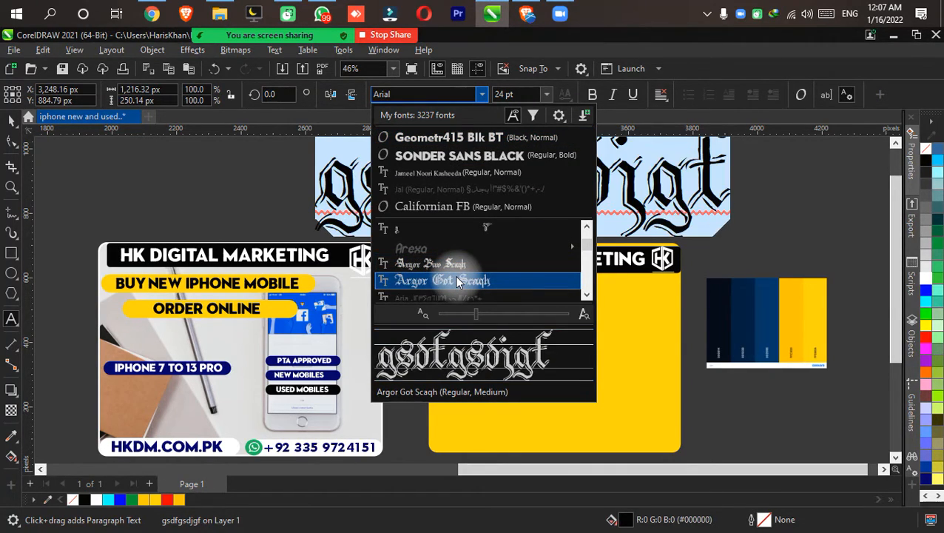
{"action": "mouse_move", "coordinate": [429, 255]}
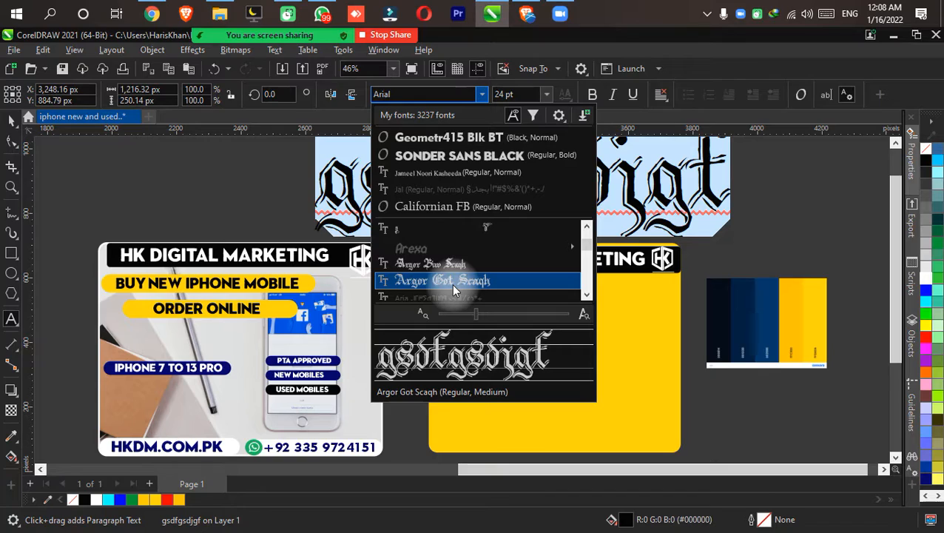
{"action": "scroll", "coordinate": [452, 284], "scroll_direction": "down", "scroll_amount": 1}
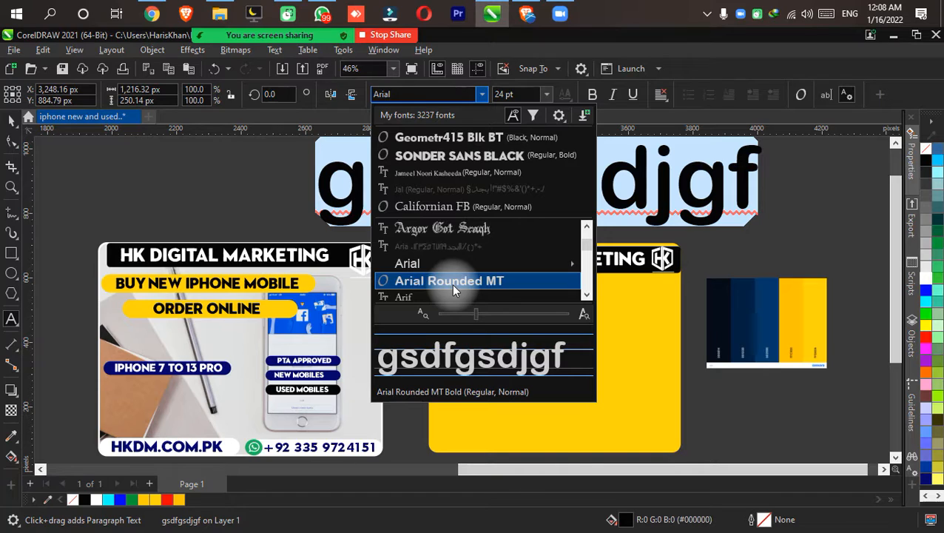
{"action": "scroll", "coordinate": [453, 285], "scroll_direction": "down", "scroll_amount": 2}
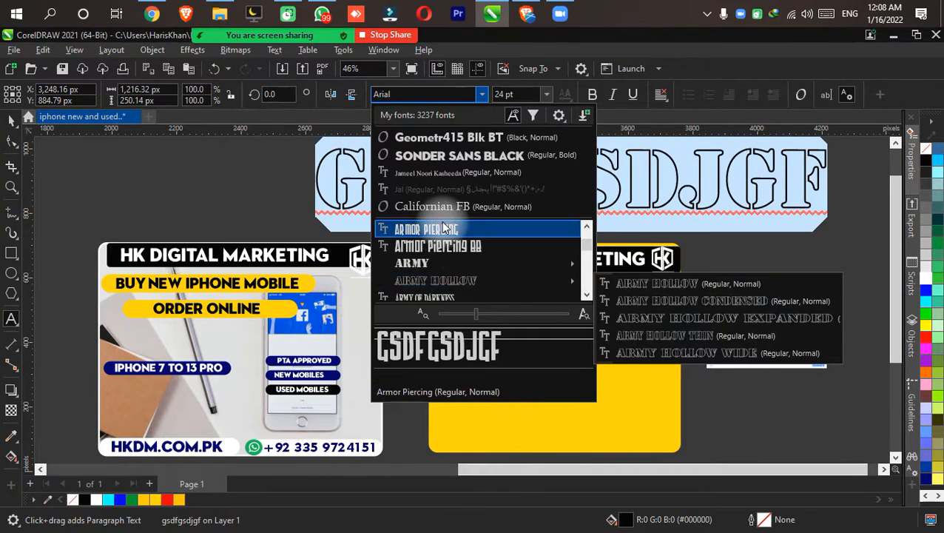
{"action": "mouse_move", "coordinate": [473, 268]}
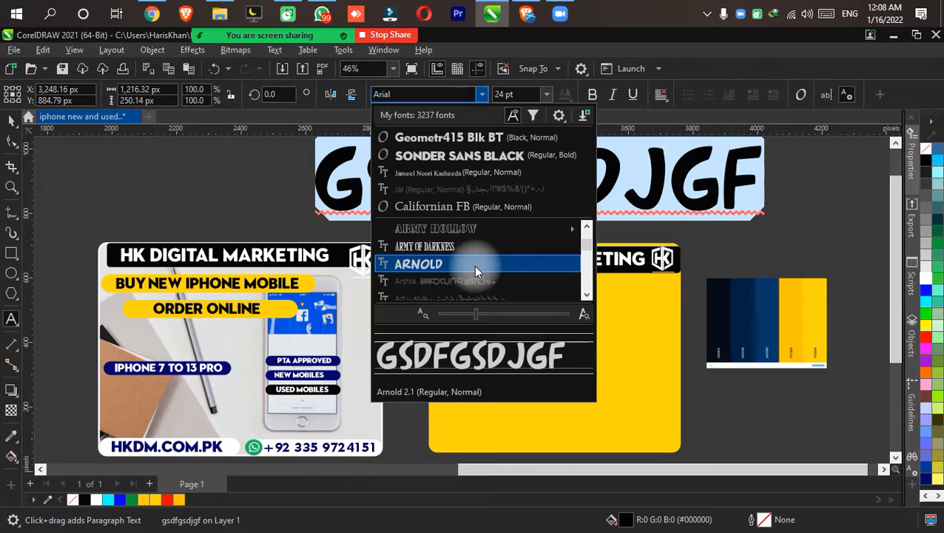
{"action": "scroll", "coordinate": [474, 265], "scroll_direction": "down", "scroll_amount": 1}
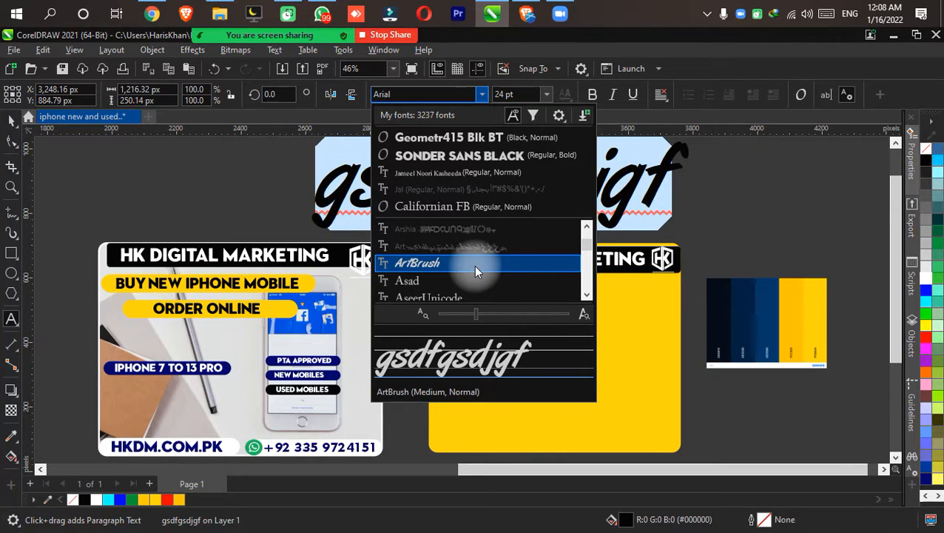
{"action": "scroll", "coordinate": [473, 265], "scroll_direction": "down", "scroll_amount": 1}
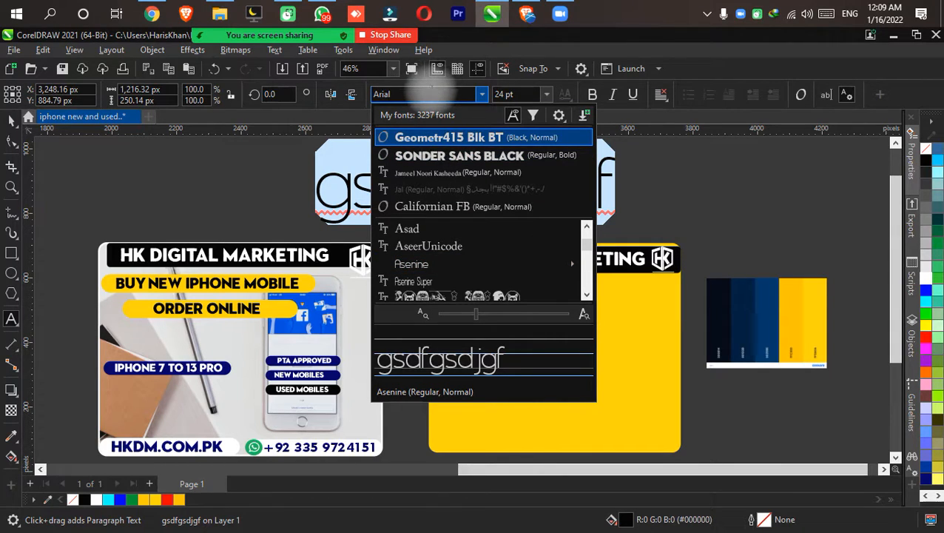
Search the fonts for "cou" and set the sample text in Couture
{"action": "left_click", "coordinate": [429, 94]}
{"action": "type", "text": "co"}
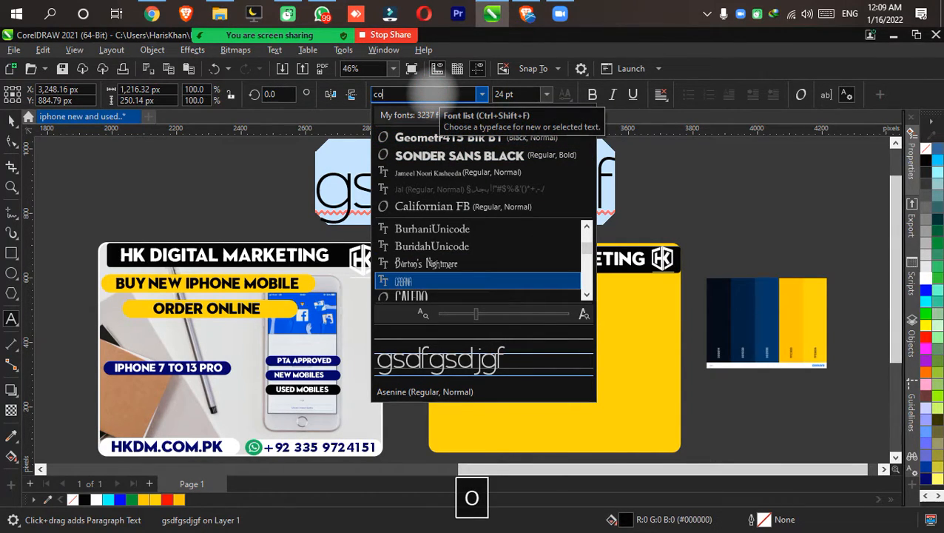
{"action": "type", "text": "u"}
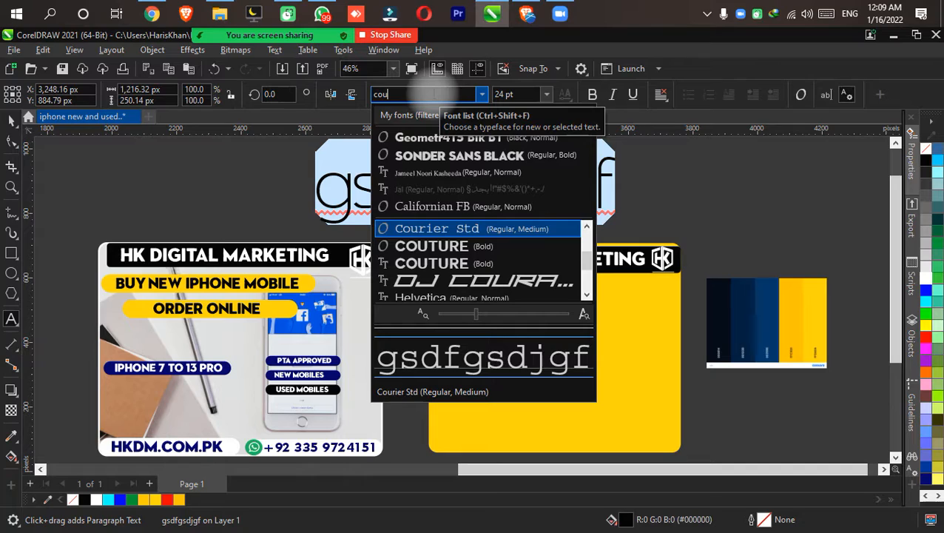
{"action": "left_click", "coordinate": [488, 248]}
{"action": "left_click_drag", "start_coordinate": [594, 204], "coordinate": [543, 235]}
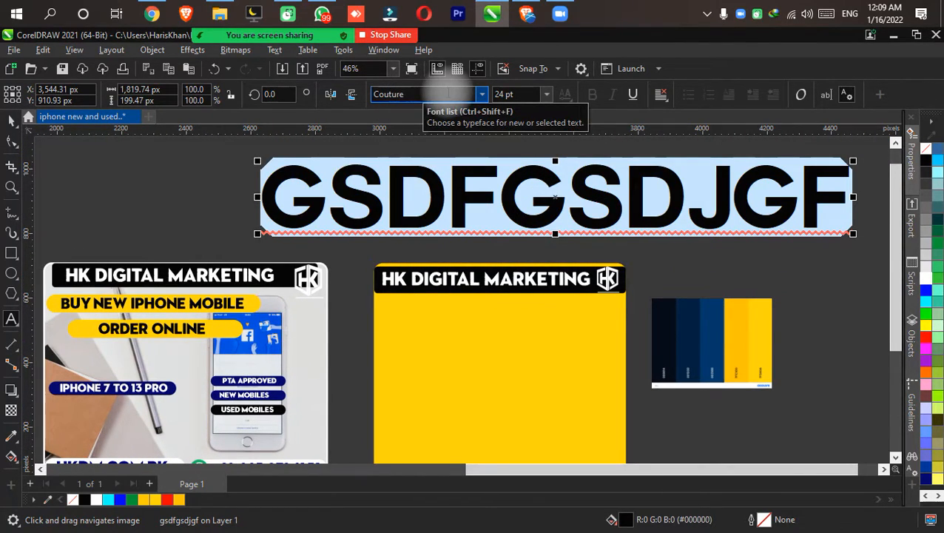
Search the font list for "Count" for the sample text, and leave text editing without choosing a new font
{"action": "left_click", "coordinate": [427, 90]}
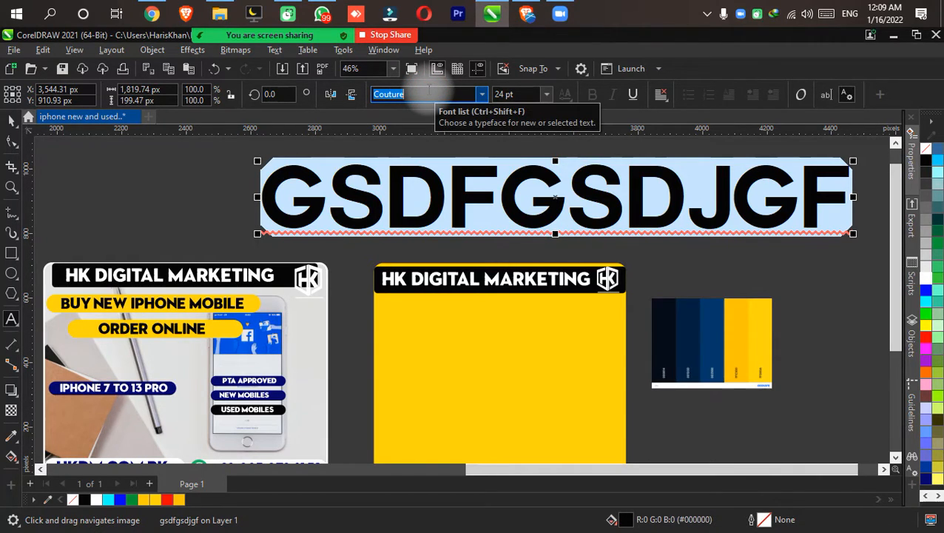
{"action": "type", "text": "Coun"}
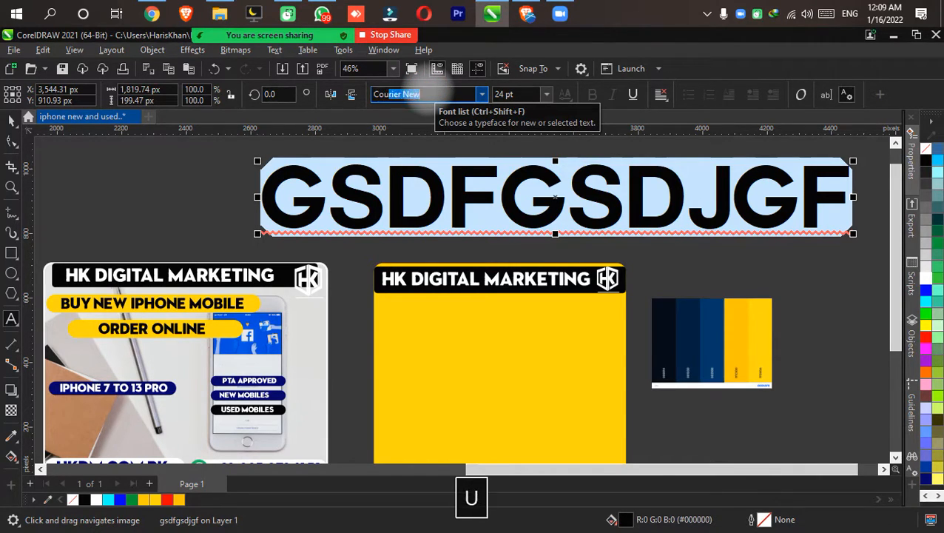
{"action": "type", "text": "t"}
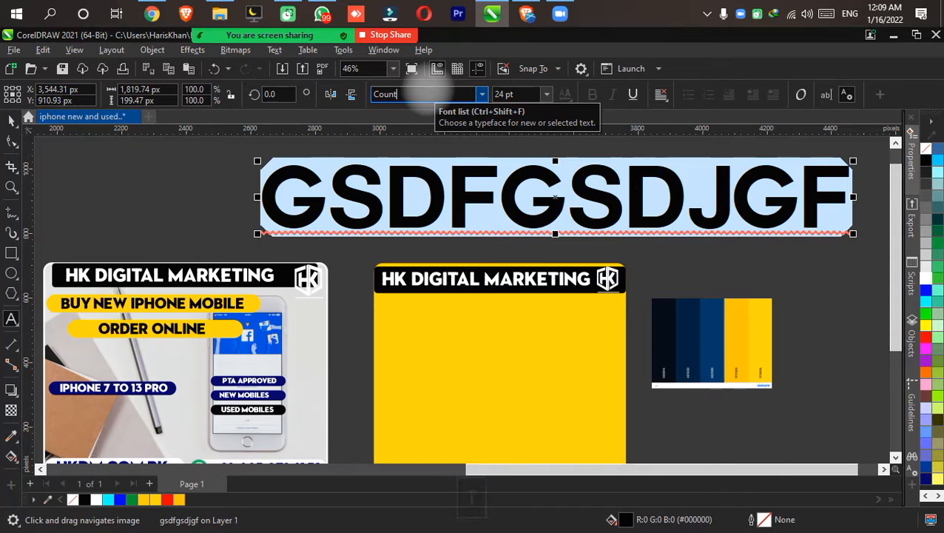
{"action": "scroll", "coordinate": [216, 169], "scroll_direction": "down", "scroll_amount": 1}
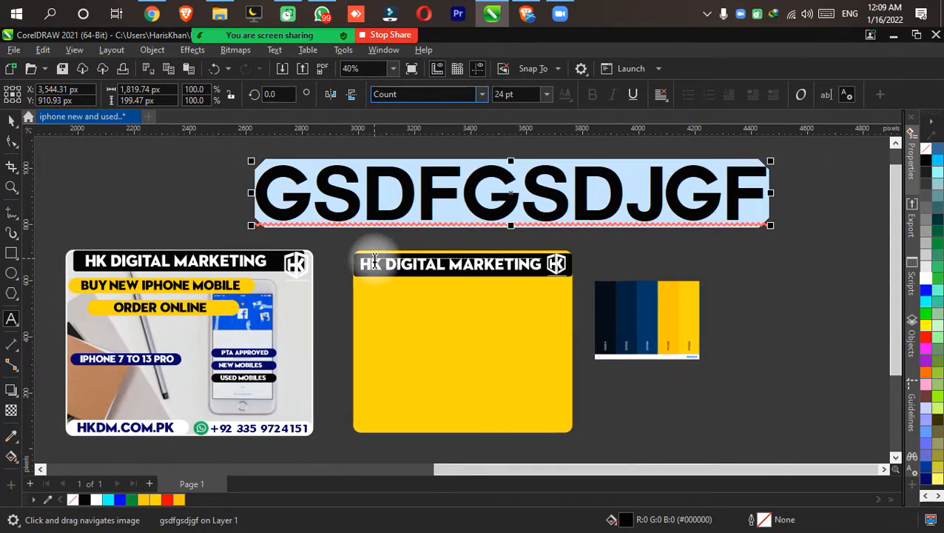
{"action": "left_click", "coordinate": [361, 198]}
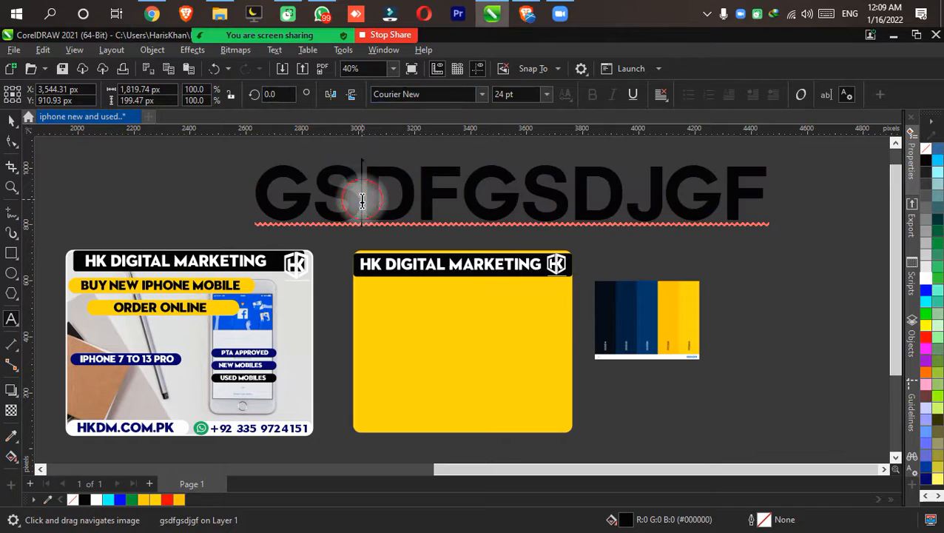
{"action": "left_click", "coordinate": [11, 121]}
Switch to Chrome and search Google for "country font" in a new tab
{"action": "left_click", "coordinate": [155, 10]}
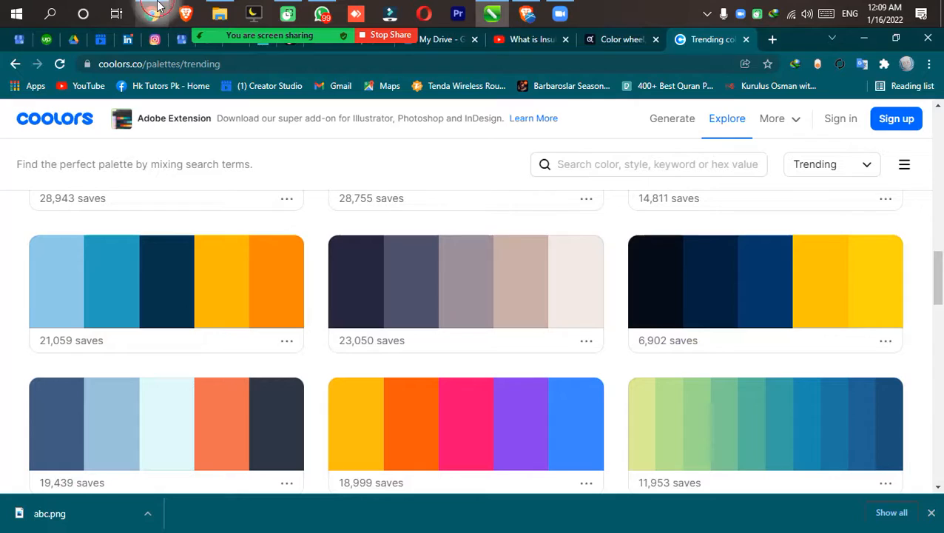
{"action": "left_click", "coordinate": [772, 40]}
{"action": "left_click", "coordinate": [693, 59]}
{"action": "type", "text": "country"}
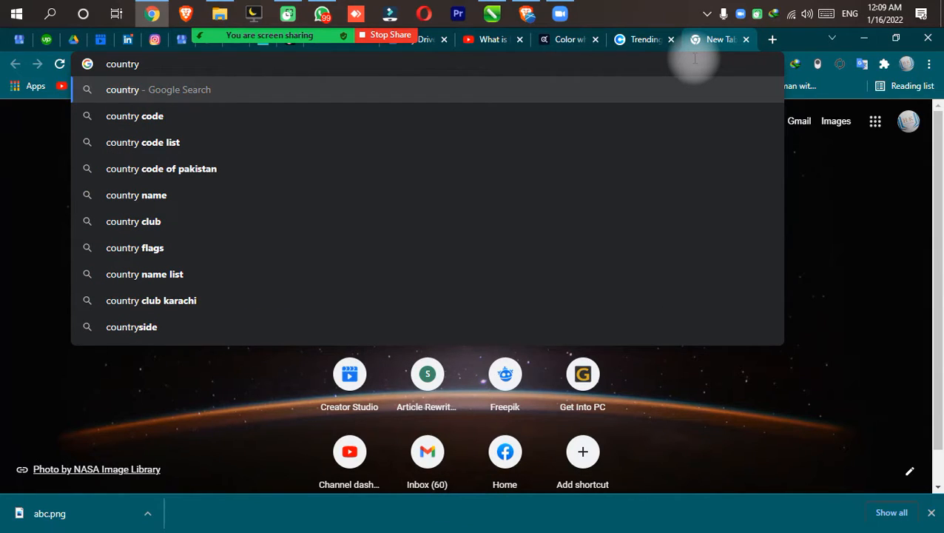
{"action": "type", "text": "font"}
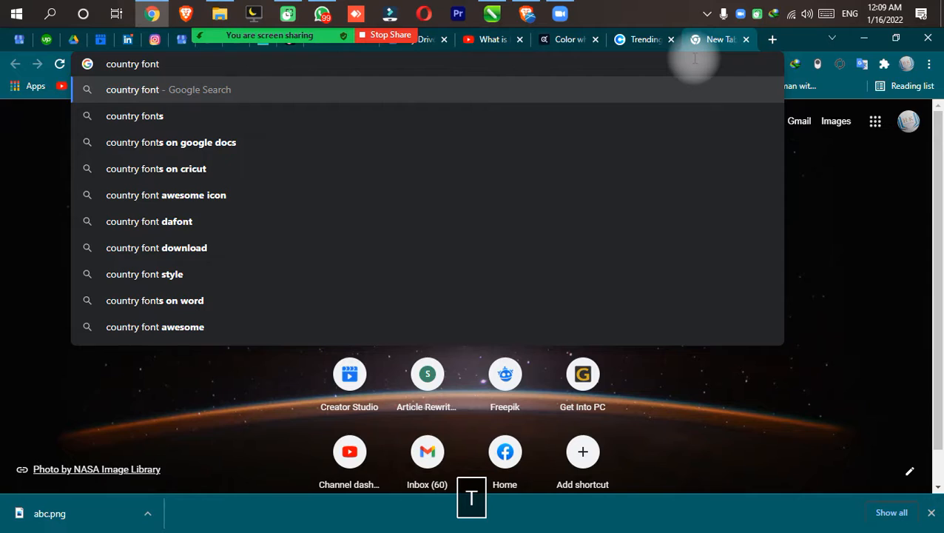
{"action": "key", "text": "Return"}
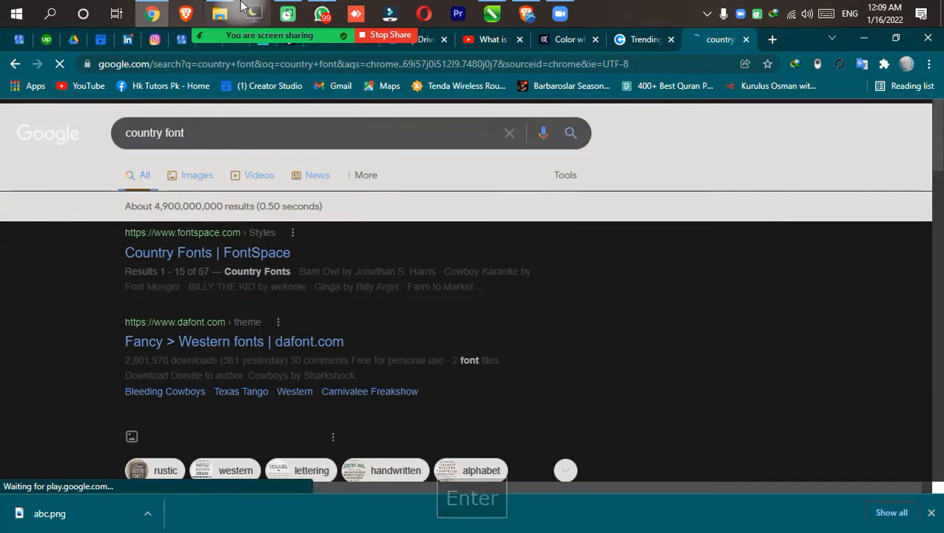
Open the FontSpace Country Fonts result in its own tab and turn off the browser's dark-mode extension
{"action": "middle_click", "coordinate": [182, 254]}
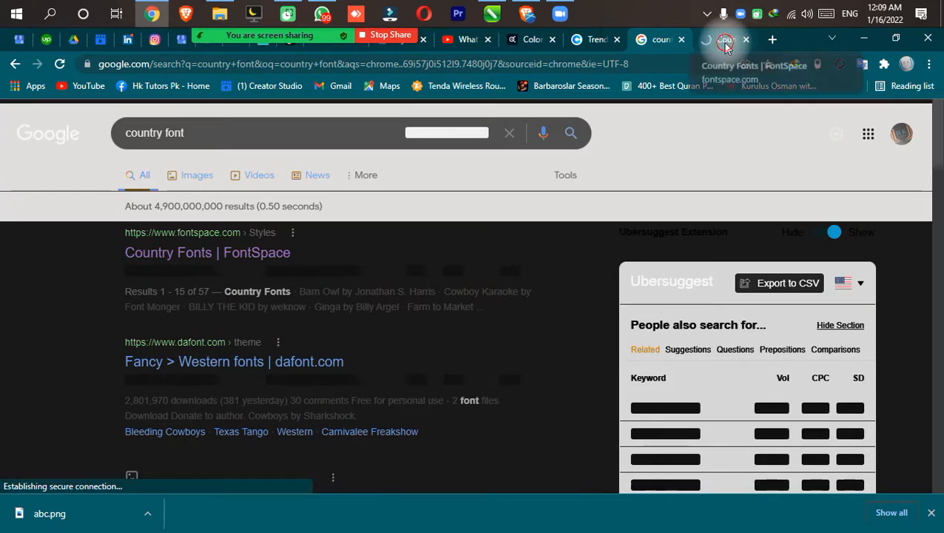
{"action": "left_click", "coordinate": [725, 44]}
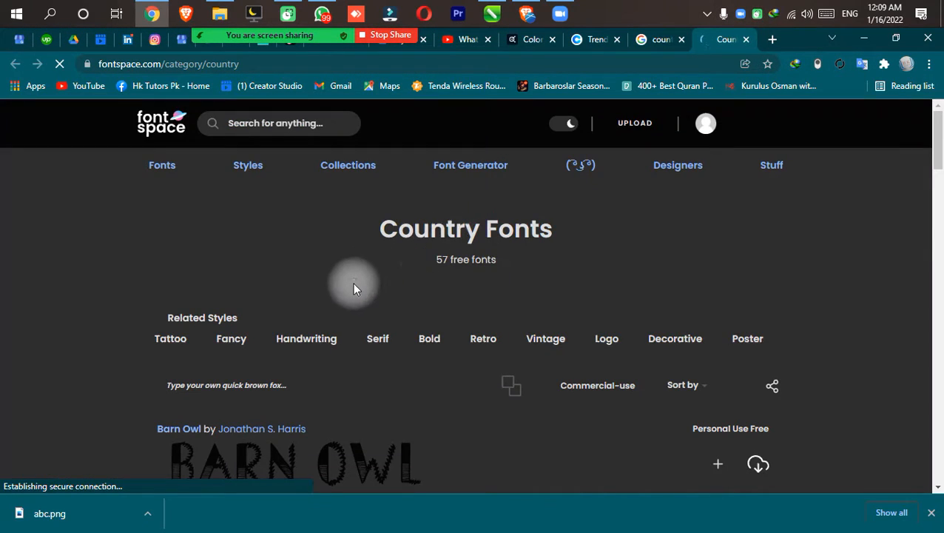
{"action": "scroll", "coordinate": [410, 243], "scroll_direction": "down", "scroll_amount": 2}
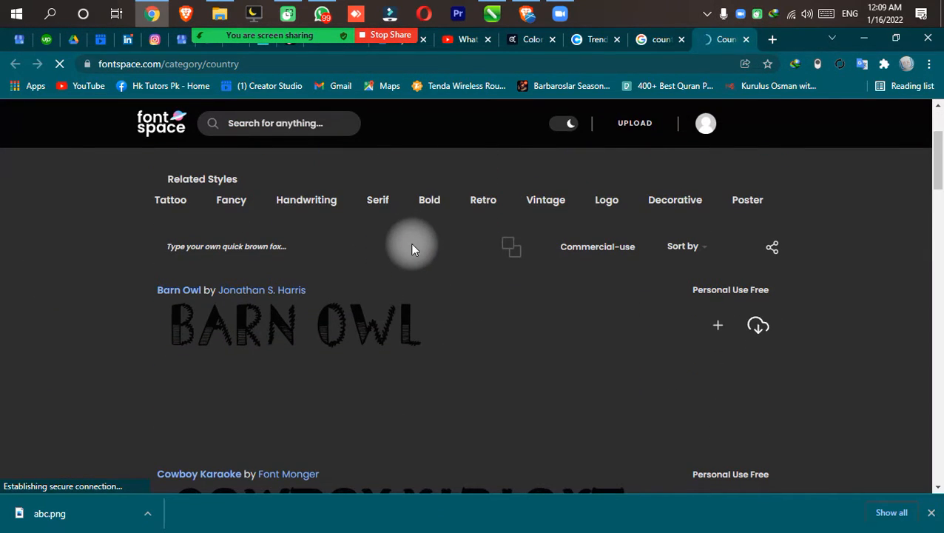
{"action": "scroll", "coordinate": [412, 245], "scroll_direction": "down", "scroll_amount": 1}
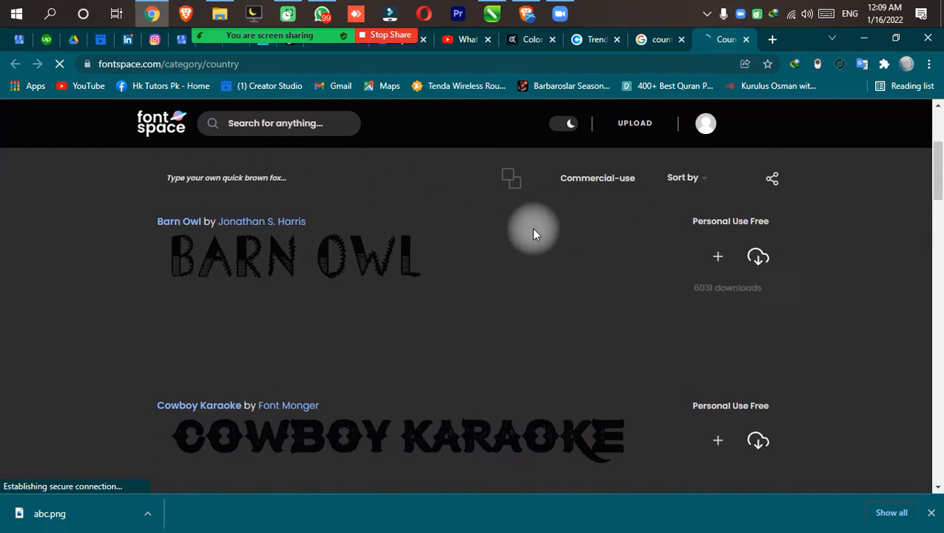
{"action": "left_click", "coordinate": [814, 67]}
Browse the country fonts on FontSpace and open the Bleeding Cowboys font in a new tab
{"action": "scroll", "coordinate": [571, 271], "scroll_direction": "down", "scroll_amount": 1}
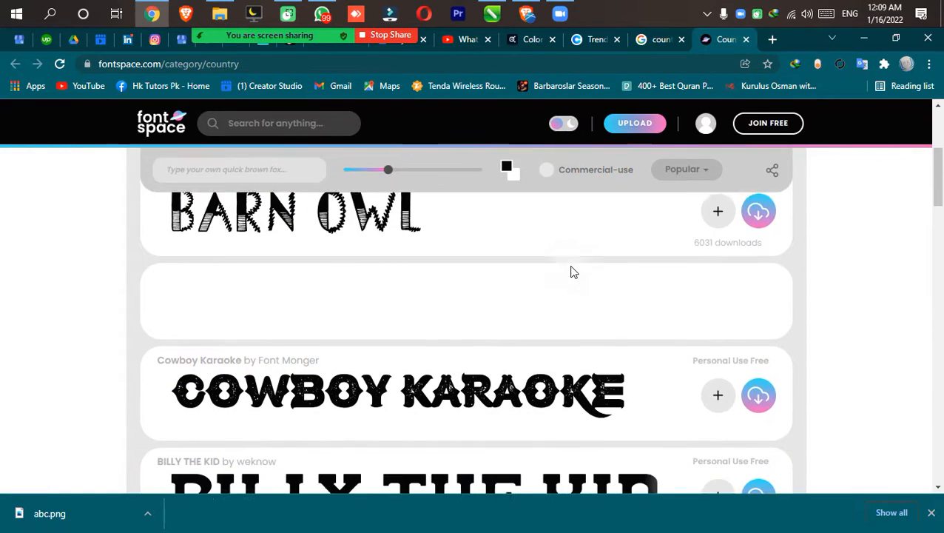
{"action": "scroll", "coordinate": [571, 272], "scroll_direction": "down", "scroll_amount": 2}
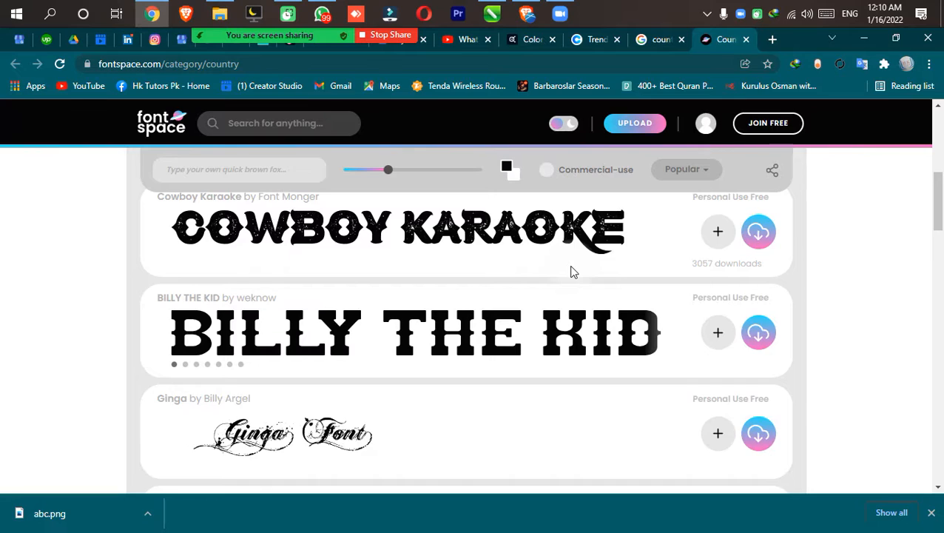
{"action": "scroll", "coordinate": [571, 272], "scroll_direction": "down", "scroll_amount": 7}
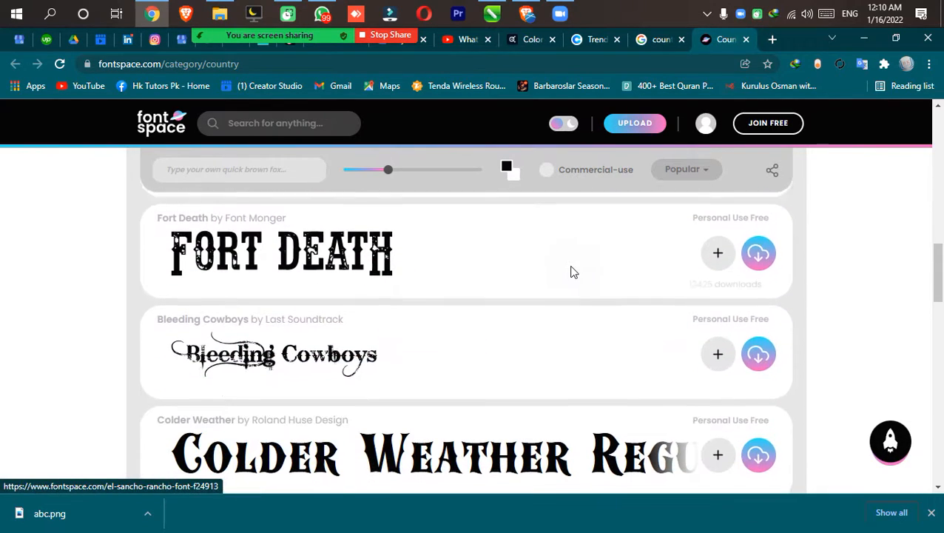
{"action": "scroll", "coordinate": [571, 272], "scroll_direction": "down", "scroll_amount": 1}
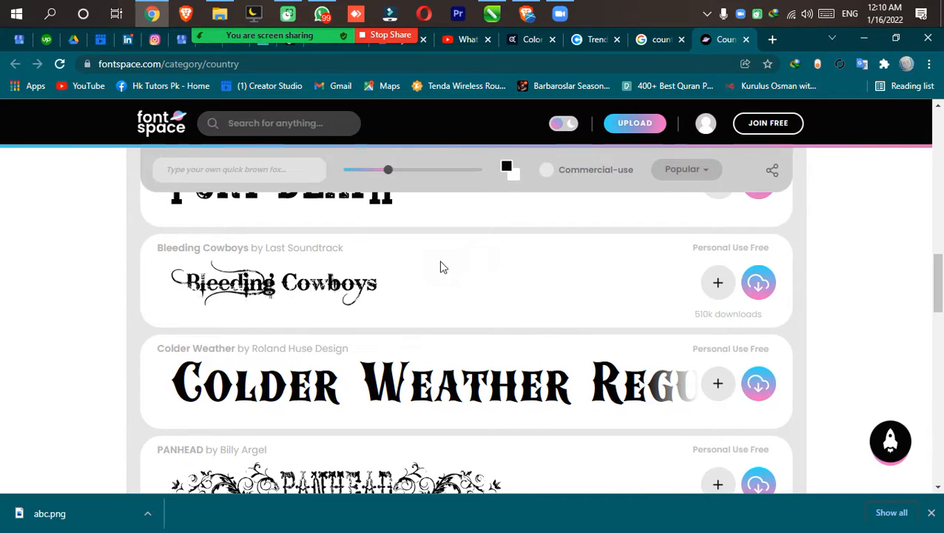
{"action": "middle_click", "coordinate": [241, 284]}
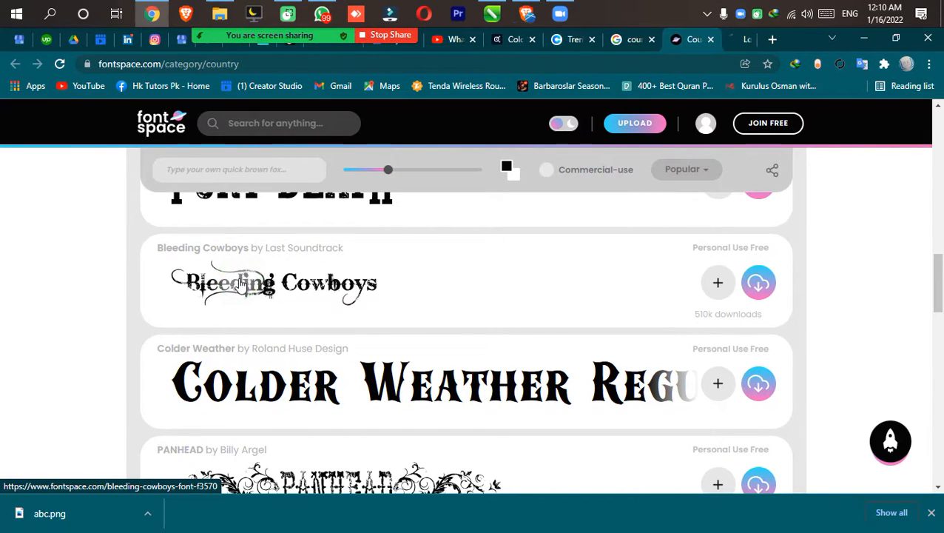
Look through the remaining country fonts down to the end of the page and return to its start
{"action": "scroll", "coordinate": [465, 274], "scroll_direction": "down", "scroll_amount": 3}
{"action": "scroll", "coordinate": [467, 275], "scroll_direction": "down", "scroll_amount": 3}
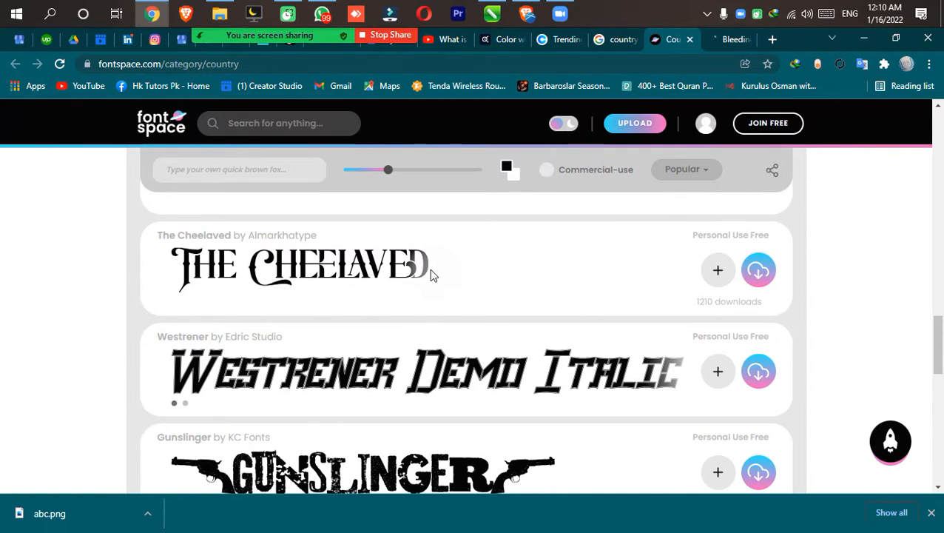
{"action": "scroll", "coordinate": [433, 275], "scroll_direction": "down", "scroll_amount": 6}
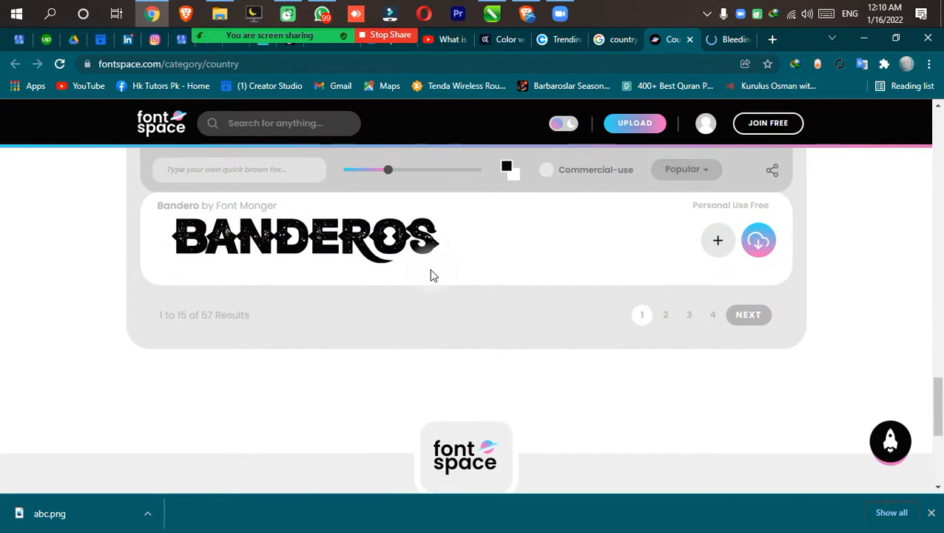
{"action": "scroll", "coordinate": [433, 276], "scroll_direction": "down", "scroll_amount": 2}
{"action": "scroll", "coordinate": [433, 275], "scroll_direction": "up", "scroll_amount": 2}
{"action": "scroll", "coordinate": [432, 275], "scroll_direction": "down", "scroll_amount": 3}
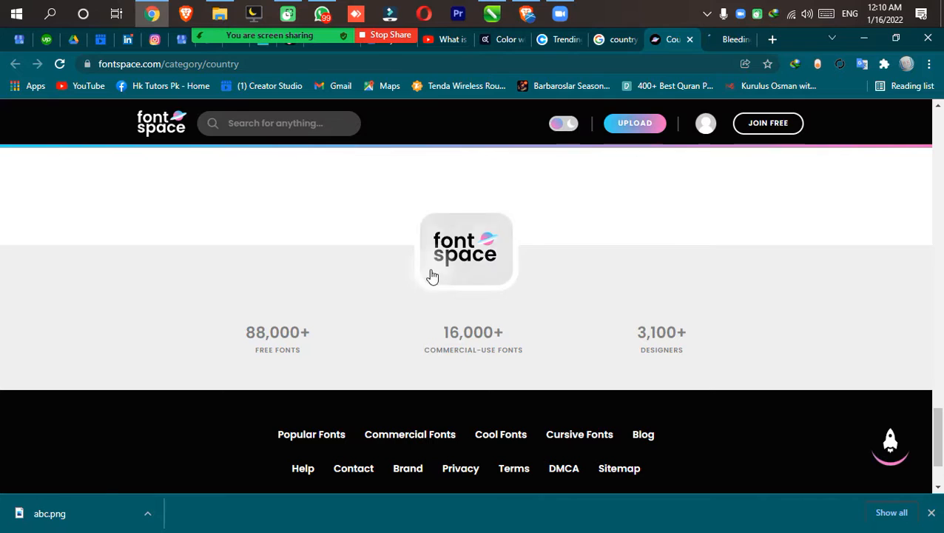
{"action": "scroll", "coordinate": [433, 275], "scroll_direction": "up", "scroll_amount": 10}
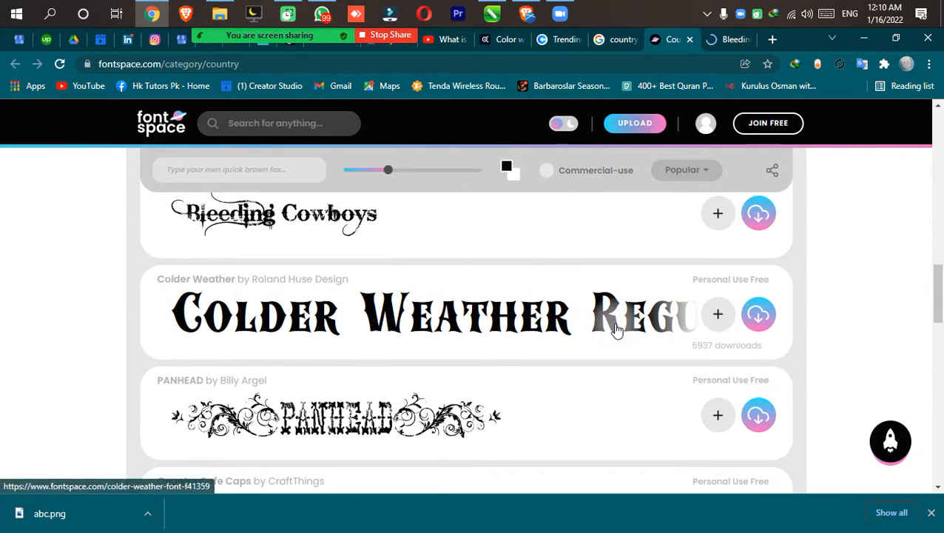
{"action": "scroll", "coordinate": [617, 330], "scroll_direction": "up", "scroll_amount": 8}
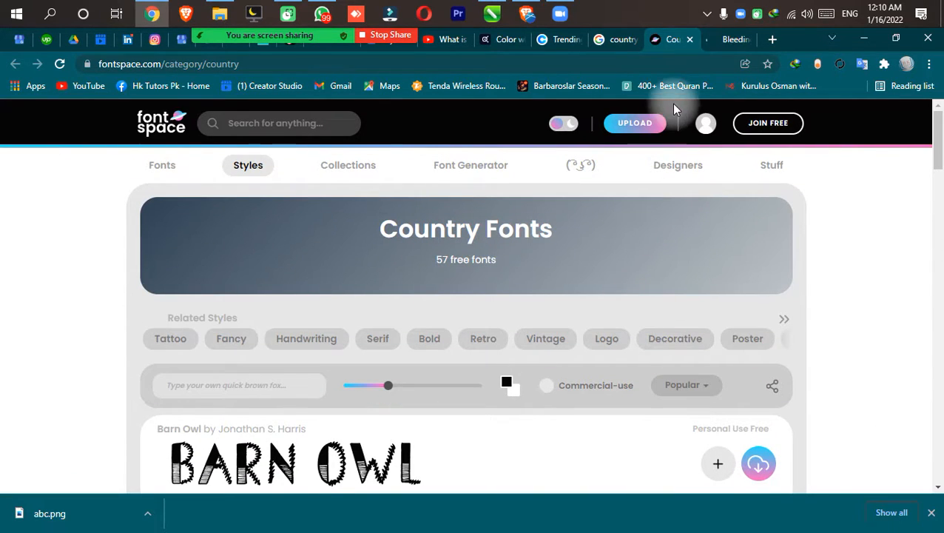
Close the Country Fonts list, examine the Bleeding Cowboys font page, close it and return to CorelDRAW
{"action": "middle_click", "coordinate": [672, 41]}
{"action": "scroll", "coordinate": [681, 318], "scroll_direction": "down", "scroll_amount": 3}
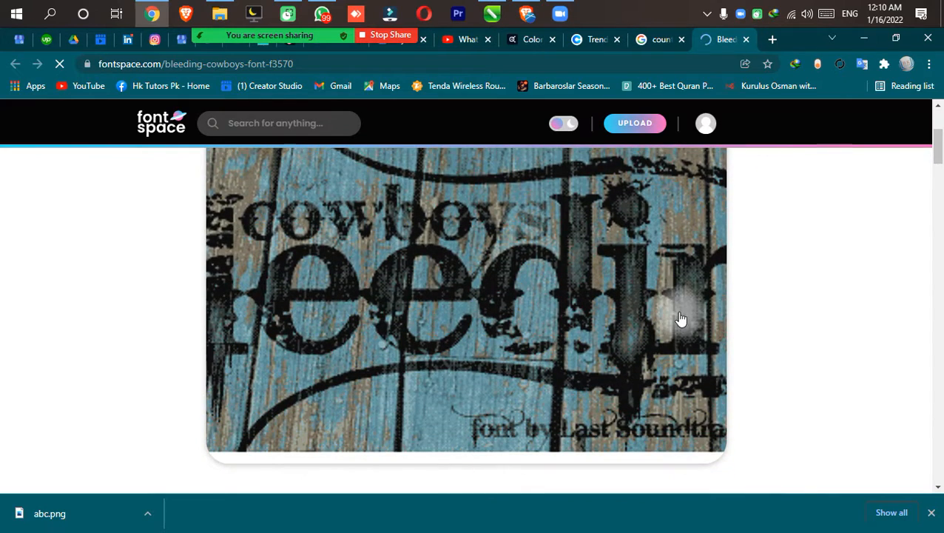
{"action": "scroll", "coordinate": [681, 318], "scroll_direction": "down", "scroll_amount": 5}
{"action": "scroll", "coordinate": [683, 303], "scroll_direction": "up", "scroll_amount": 1}
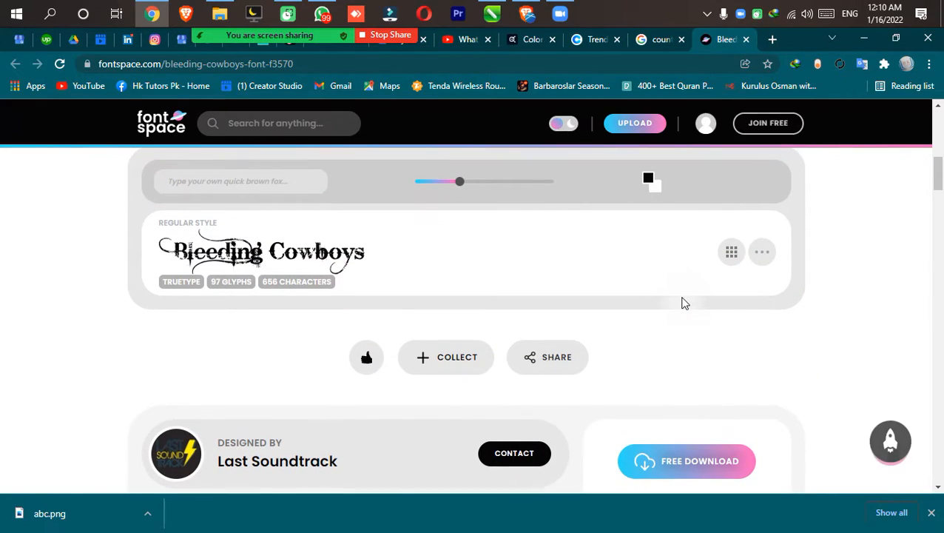
{"action": "scroll", "coordinate": [681, 301], "scroll_direction": "up", "scroll_amount": 3}
{"action": "scroll", "coordinate": [680, 303], "scroll_direction": "up", "scroll_amount": 5}
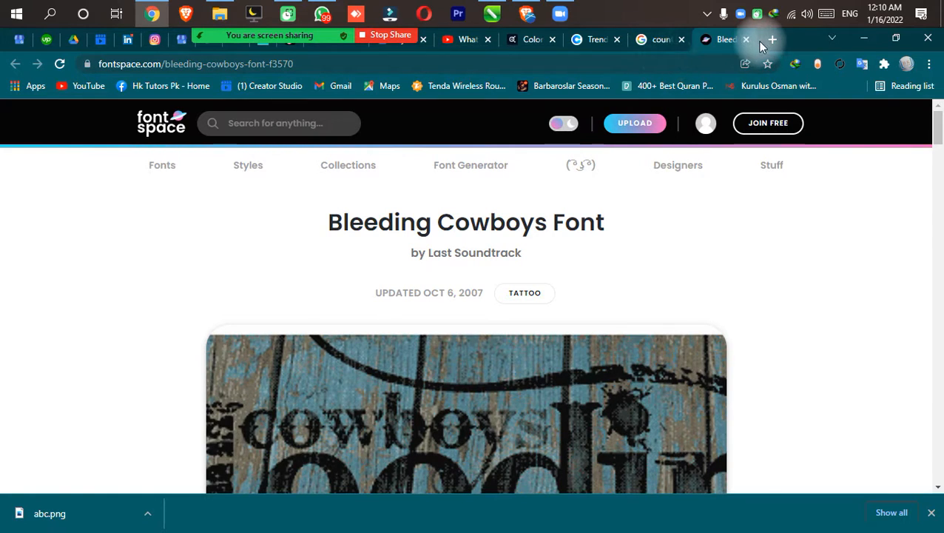
{"action": "left_click", "coordinate": [745, 39]}
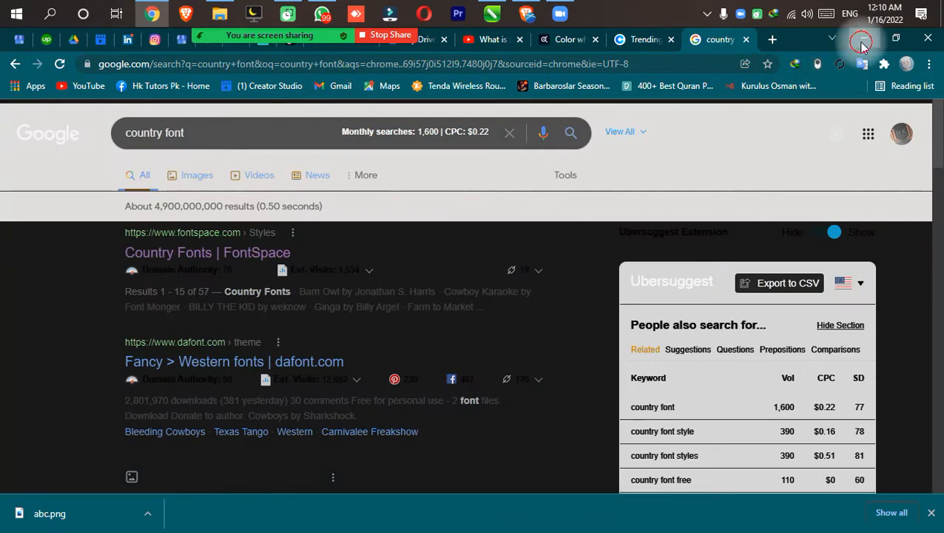
{"action": "left_click", "coordinate": [863, 38]}
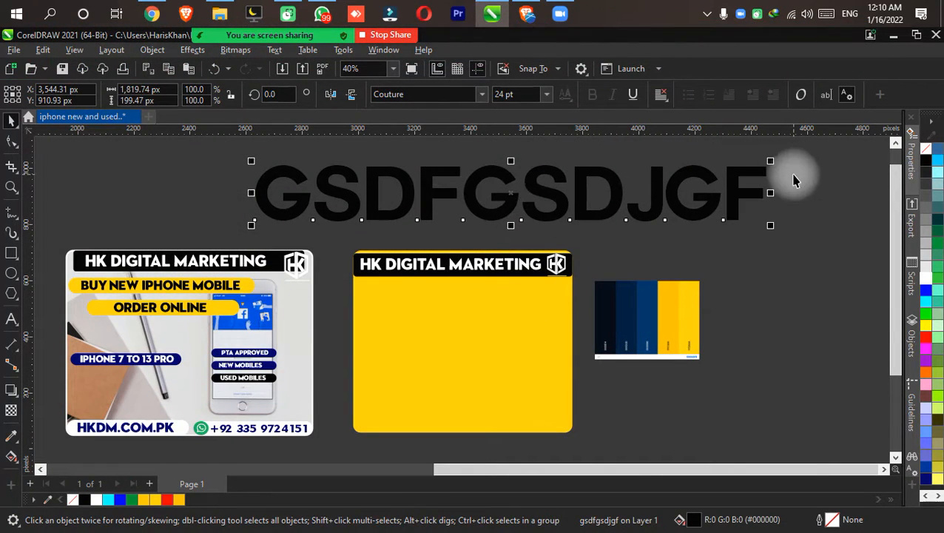
Shrink the sample text to about 739 by 81 px and place it just above the yellow design
{"action": "left_click_drag", "start_coordinate": [772, 160], "coordinate": [419, 238]}
{"action": "scroll", "coordinate": [419, 238], "scroll_direction": "up", "scroll_amount": 3}
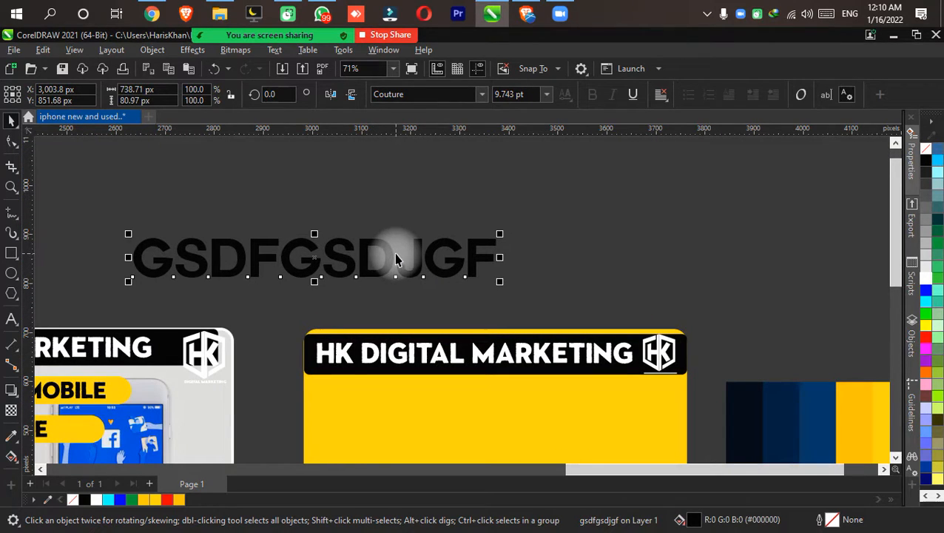
{"action": "left_click_drag", "start_coordinate": [384, 254], "coordinate": [571, 293]}
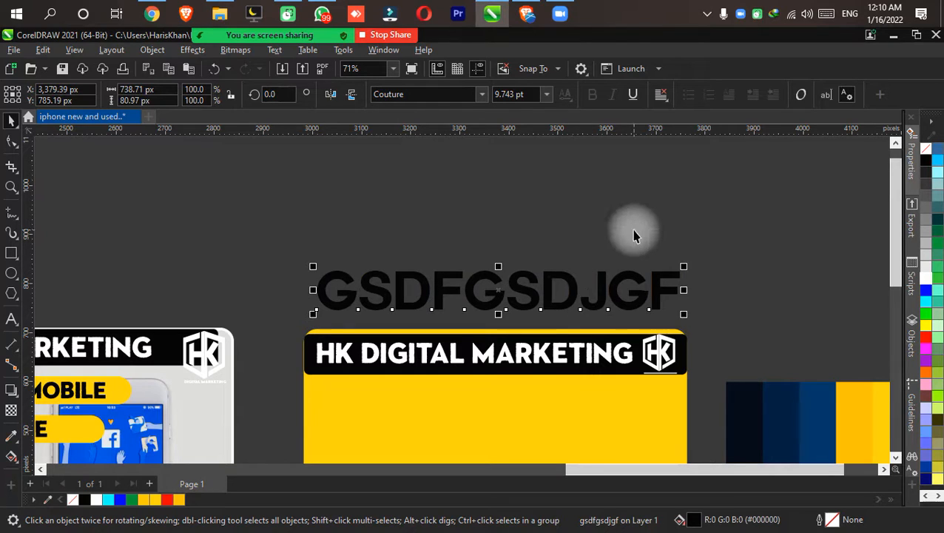
Delete the sample text "gsdfgsdjgf" above the yellow design
{"action": "key", "text": "F4"}
{"action": "scroll", "coordinate": [663, 174], "scroll_direction": "up", "scroll_amount": 4}
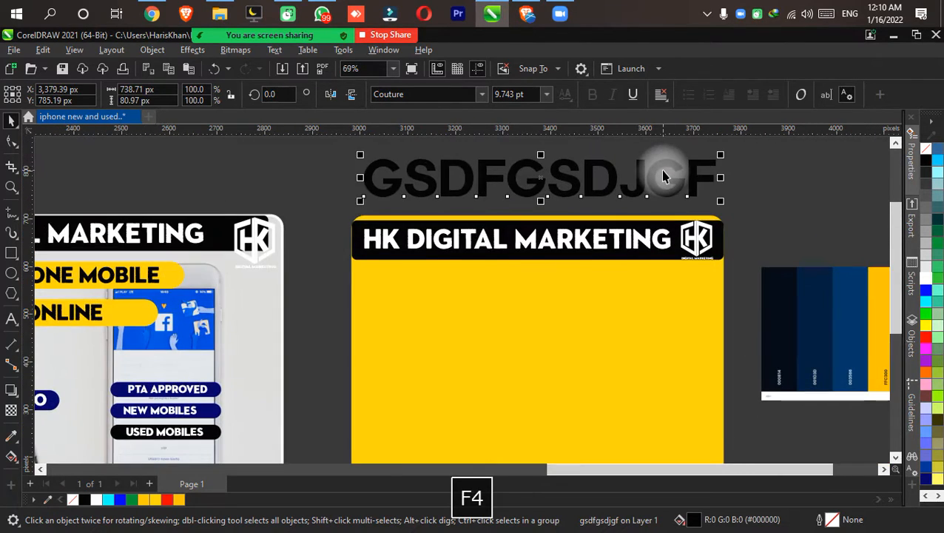
{"action": "scroll", "coordinate": [670, 183], "scroll_direction": "down", "scroll_amount": 3}
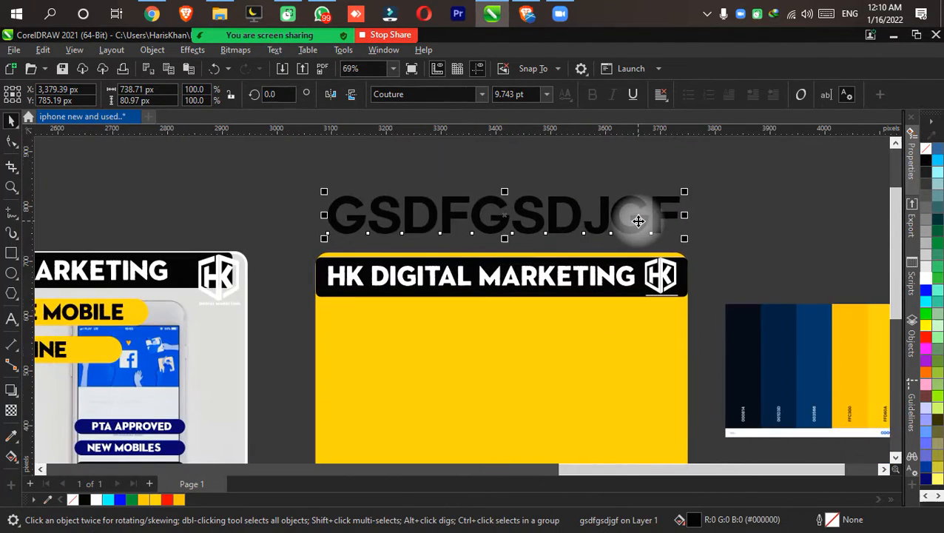
{"action": "key", "text": "Delete"}
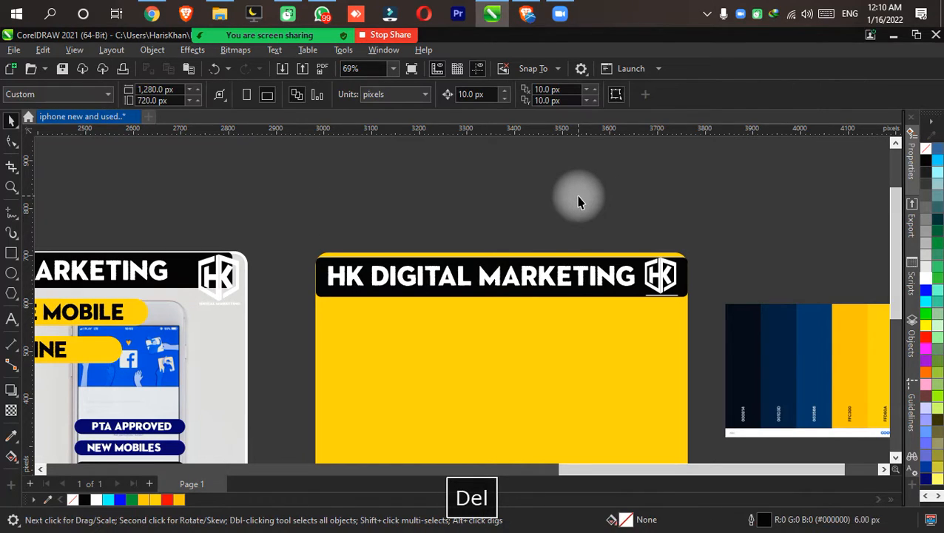
Replace the "HK DIGITAL MARKETING" heading text on the yellow design with "IMPACT"
{"action": "key", "text": "F4"}
{"action": "scroll", "coordinate": [522, 206], "scroll_direction": "up", "scroll_amount": 5}
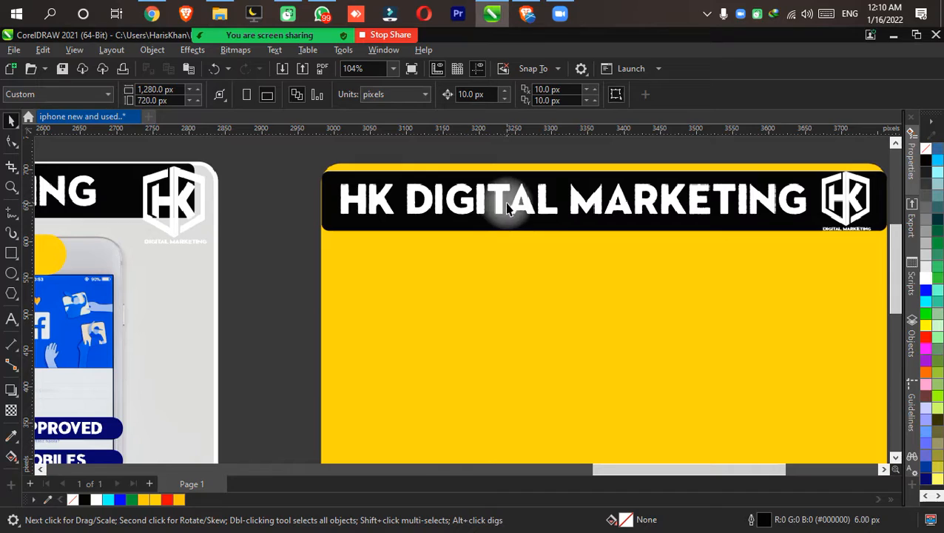
{"action": "double_click", "coordinate": [499, 194]}
{"action": "key", "text": "ctrl+a"}
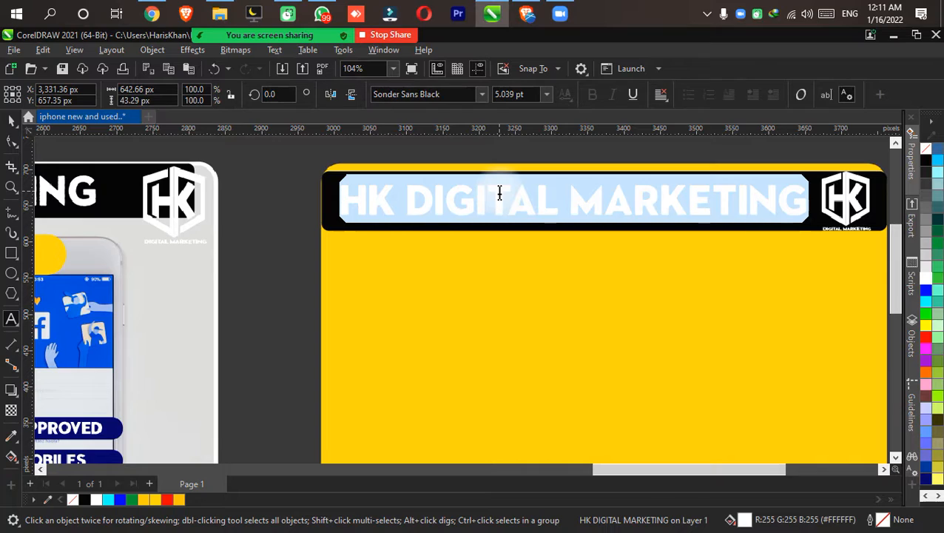
{"action": "type", "text": "IMP"}
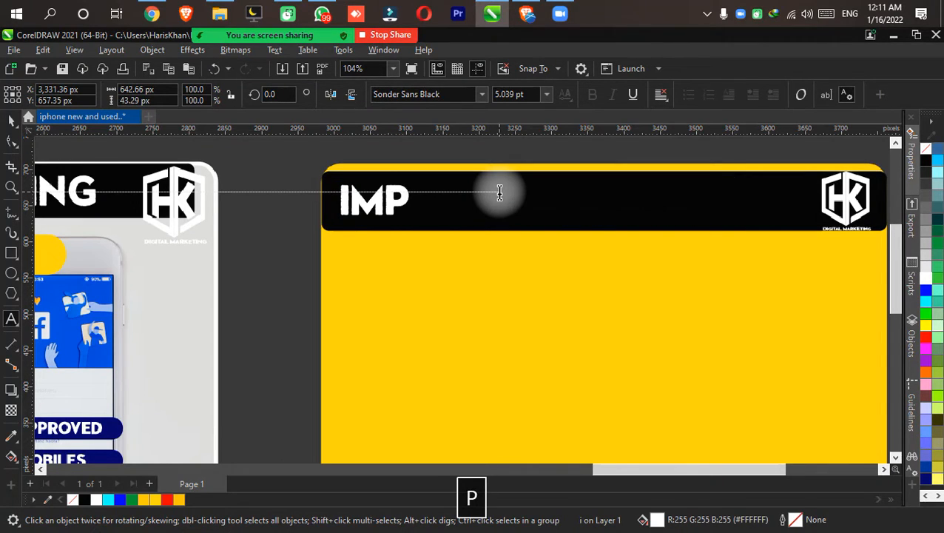
{"action": "type", "text": "AXC"}
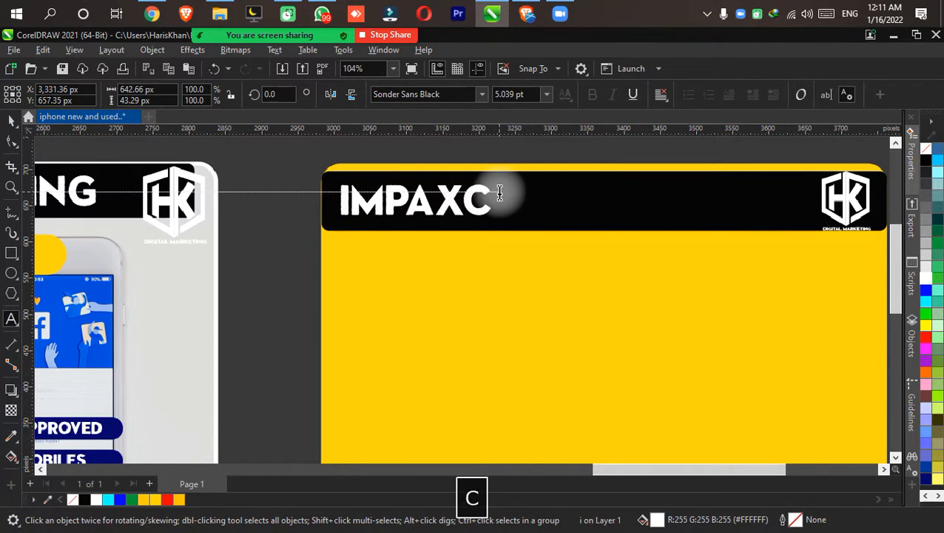
{"action": "key", "text": "BackSpace"}
{"action": "key", "text": "BackSpace"}
{"action": "type", "text": "CT"}
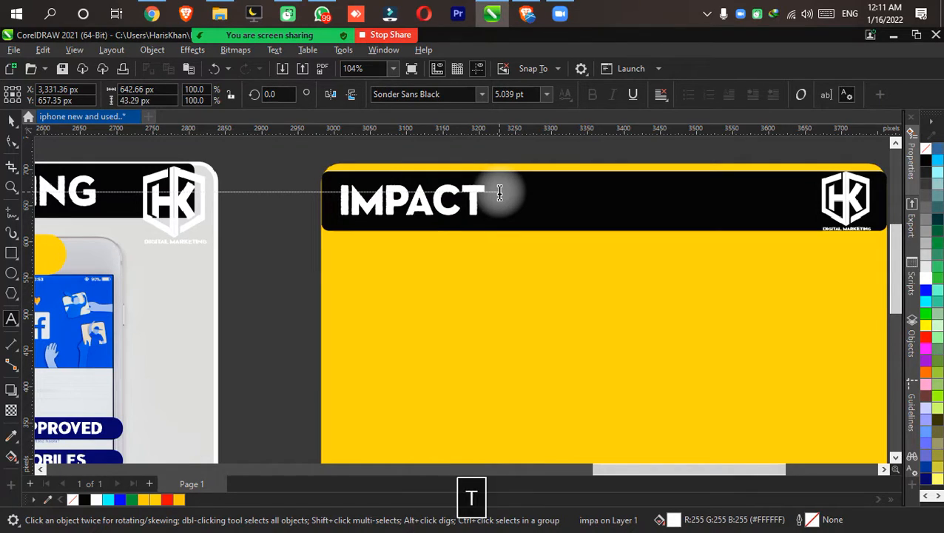
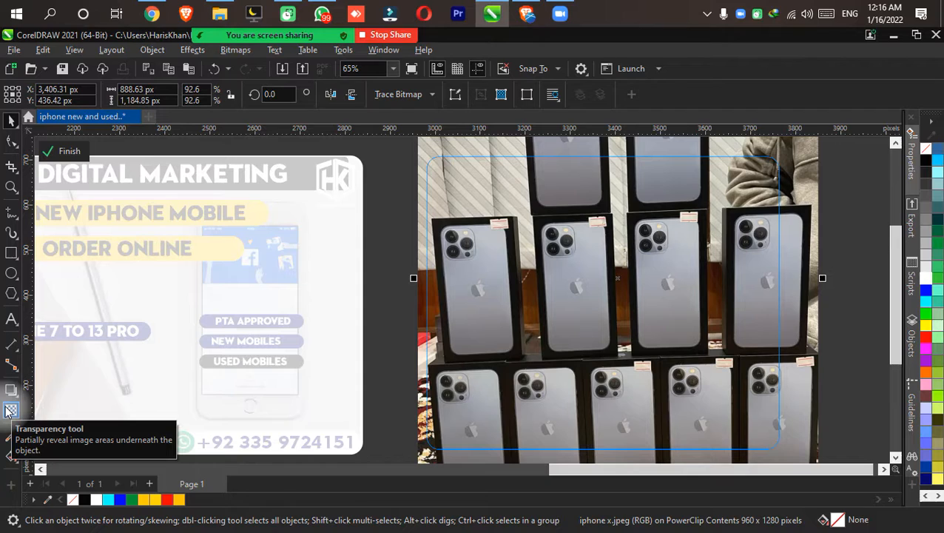
Apply a uniform transparency of 57 to the iPhone boxes photo inside the PowerClip and finish editing its contents
{"action": "left_click", "coordinate": [10, 411]}
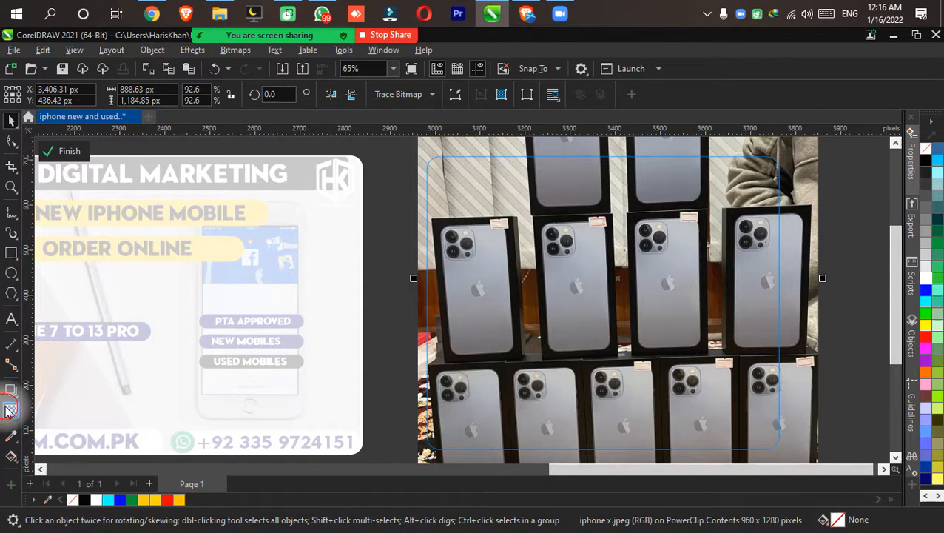
{"action": "scroll", "coordinate": [613, 247], "scroll_direction": "down", "scroll_amount": 2}
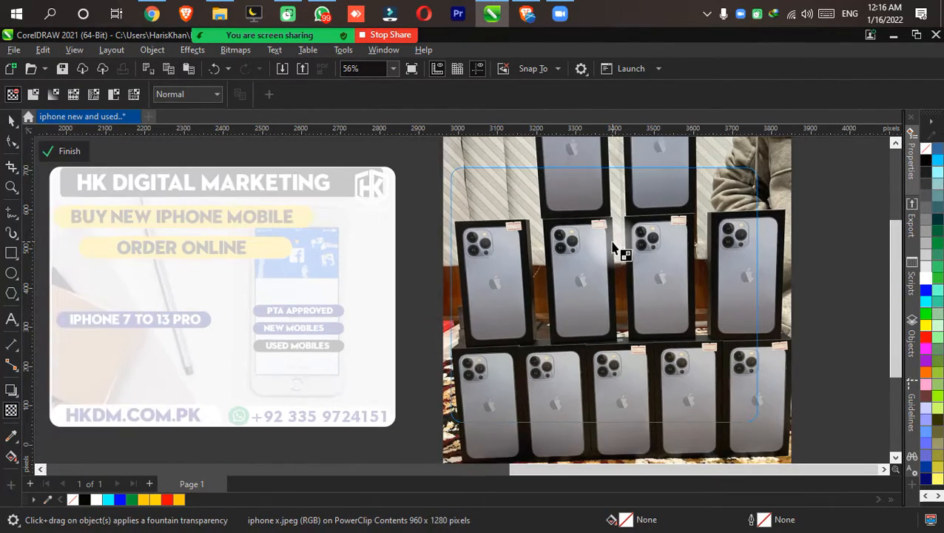
{"action": "scroll", "coordinate": [612, 247], "scroll_direction": "down", "scroll_amount": 2}
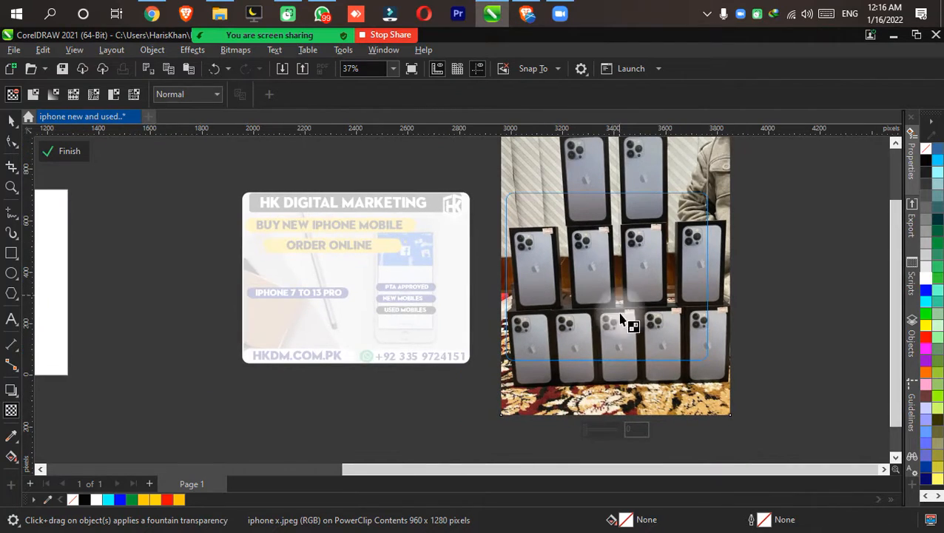
{"action": "left_click", "coordinate": [630, 431]}
{"action": "type", "text": "50"}
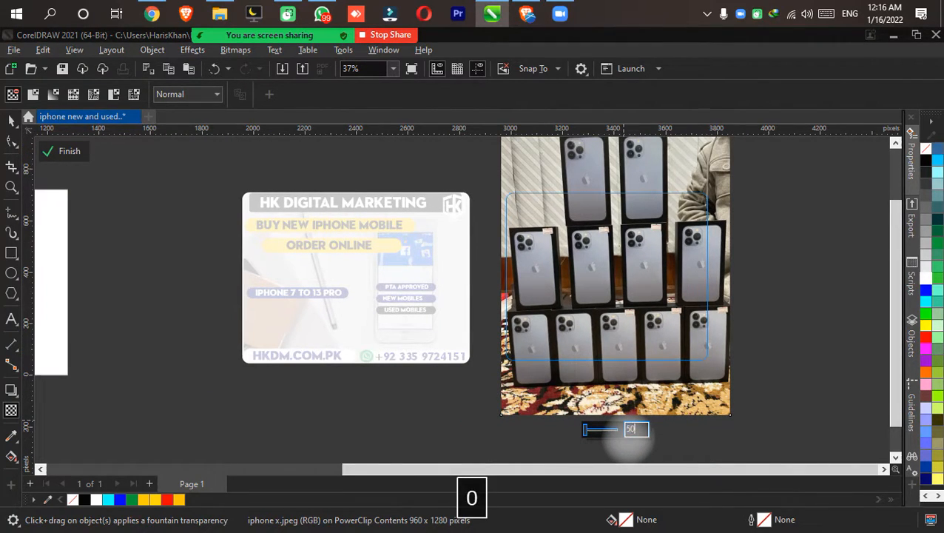
{"action": "key", "text": "Return"}
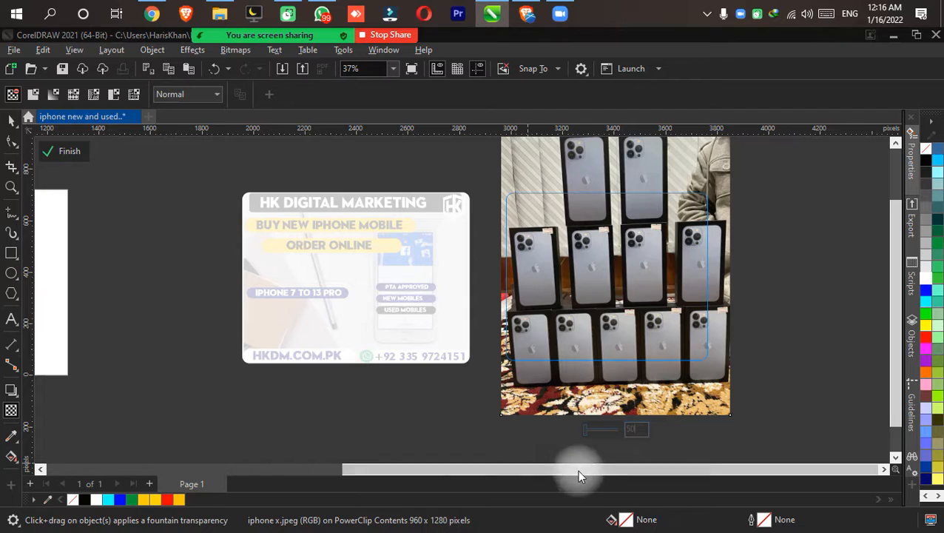
{"action": "left_click_drag", "start_coordinate": [606, 434], "coordinate": [611, 437]}
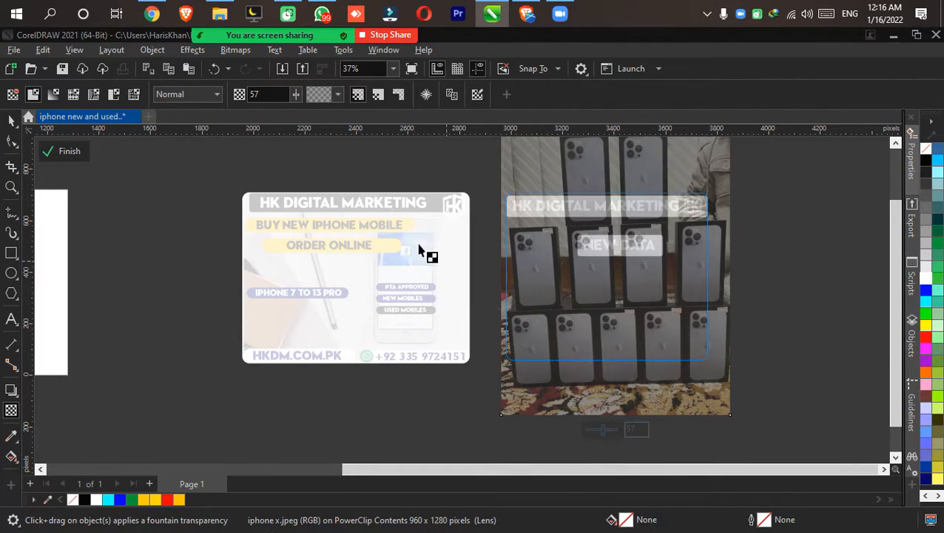
{"action": "left_click", "coordinate": [51, 157]}
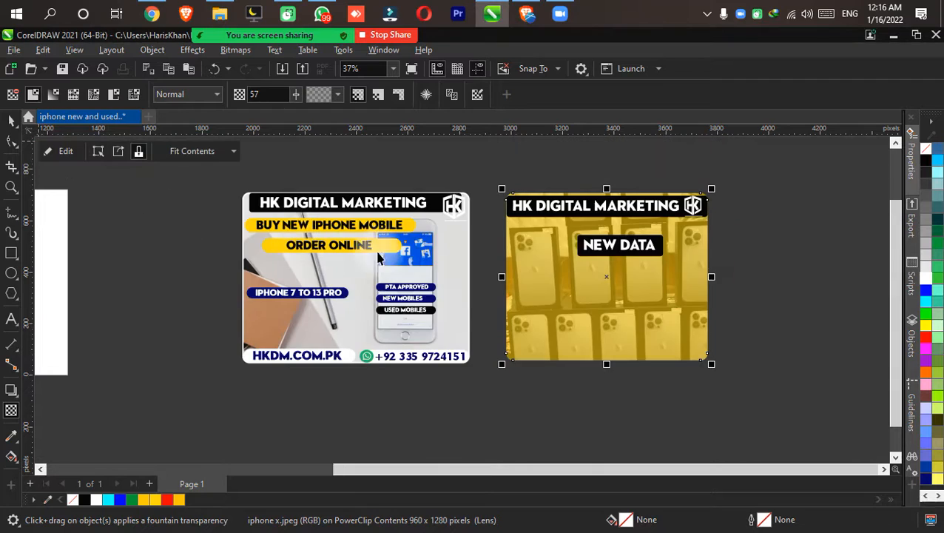
{"action": "left_click", "coordinate": [738, 268]}
{"action": "scroll", "coordinate": [724, 272], "scroll_direction": "up", "scroll_amount": 2}
{"action": "left_click_drag", "start_coordinate": [636, 252], "coordinate": [725, 293]}
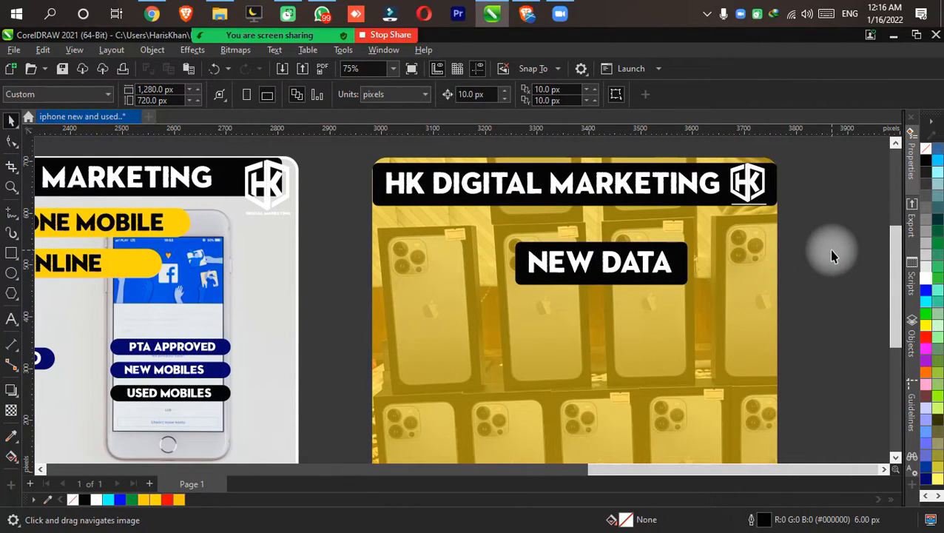
Undo the transparency applied to the iPhone boxes photo and leave the design deselected
{"action": "key", "text": "ctrl+z"}
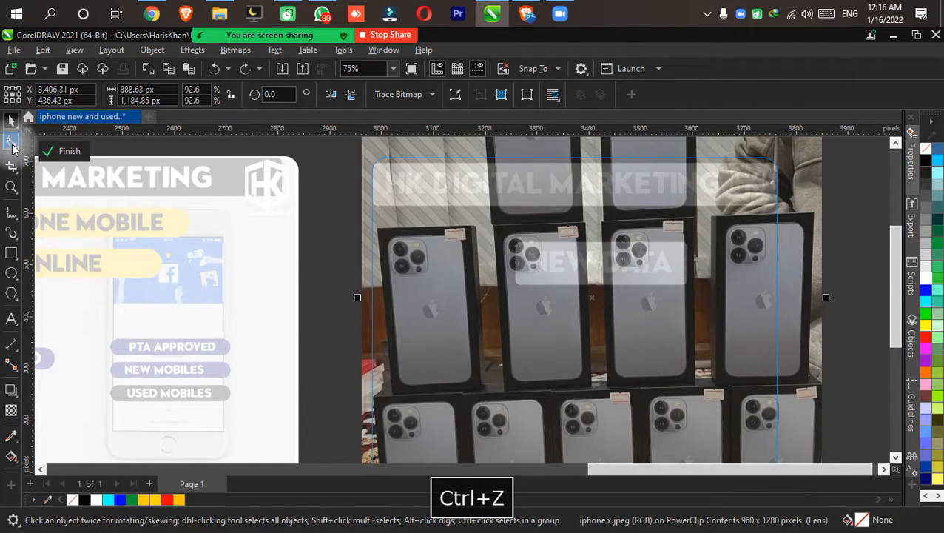
{"action": "key", "text": "ctrl+z"}
{"action": "left_click", "coordinate": [65, 151]}
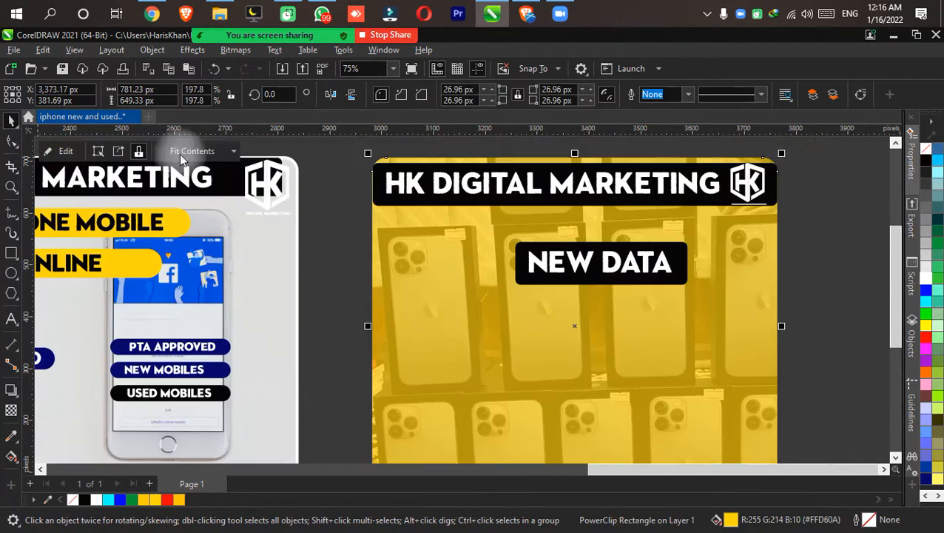
{"action": "left_click", "coordinate": [322, 239]}
{"action": "key", "text": "ctrl+z"}
{"action": "key", "text": "ctrl+z"}
{"action": "key", "text": "ctrl+z"}
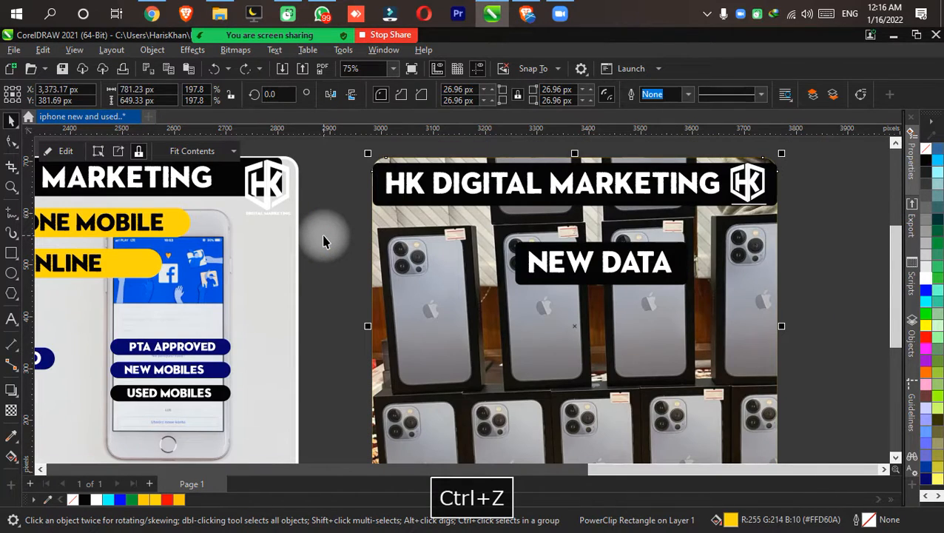
{"action": "left_click", "coordinate": [355, 316]}
Duplicate the black header bar onto the phone photo and stretch the copy down to a height of about 351 px
{"action": "scroll", "coordinate": [355, 316], "scroll_direction": "down", "scroll_amount": 1}
{"action": "scroll", "coordinate": [464, 299], "scroll_direction": "down", "scroll_amount": 1}
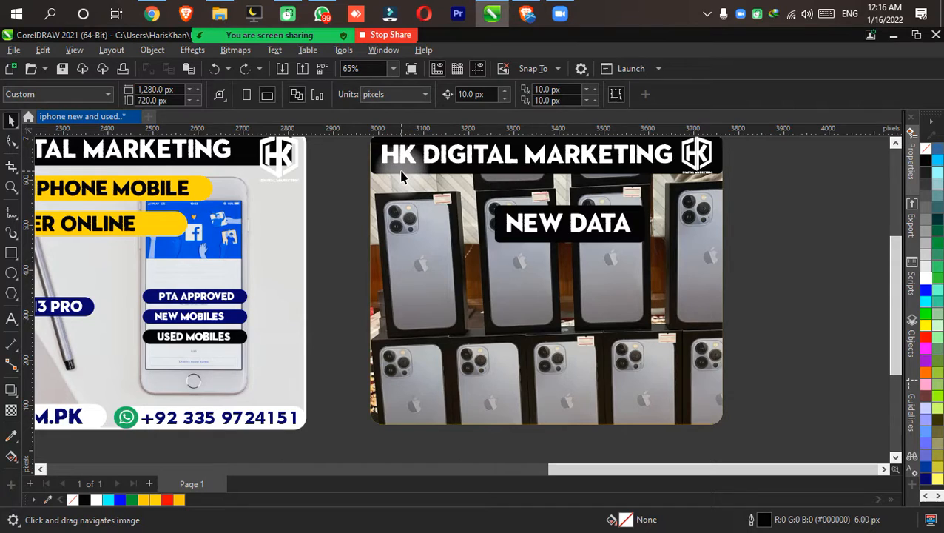
{"action": "left_click_drag", "start_coordinate": [401, 177], "coordinate": [396, 302]}
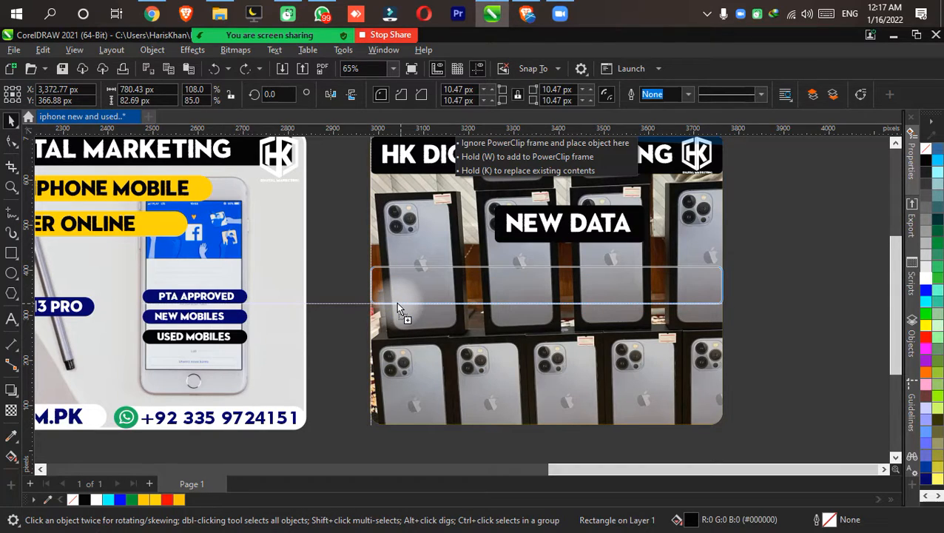
{"action": "left_click_drag", "start_coordinate": [396, 302], "coordinate": [395, 302]}
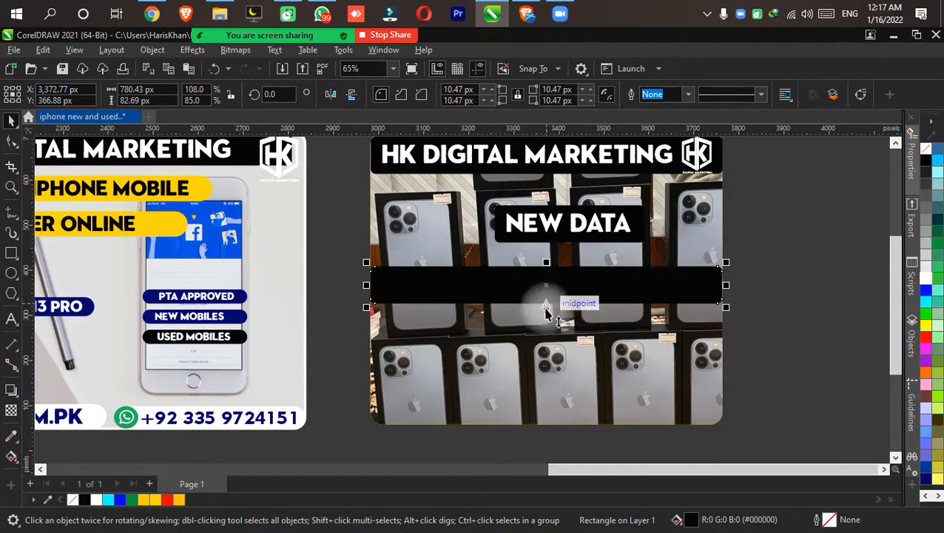
{"action": "left_click_drag", "start_coordinate": [545, 315], "coordinate": [570, 431]}
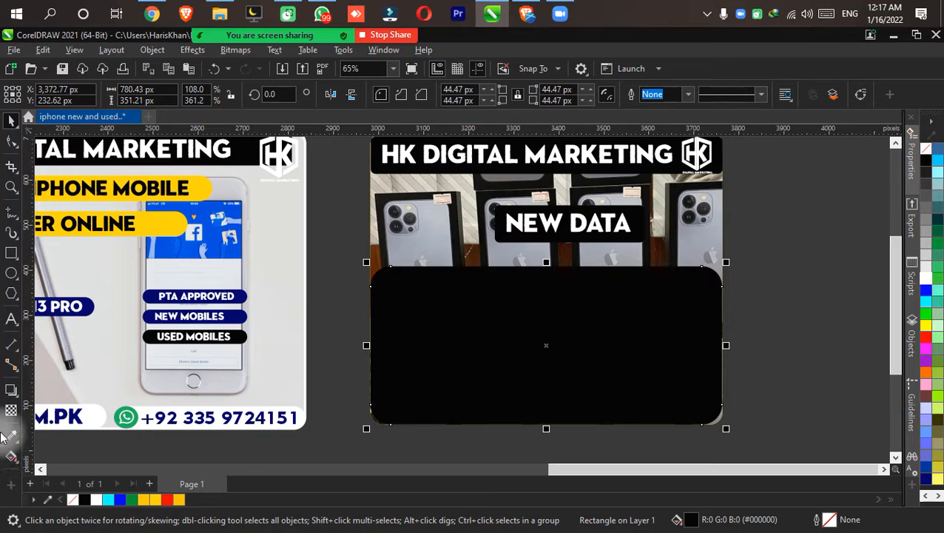
Apply a uniform transparency of 32 to the black rectangle covering the lower part of the phone photo
{"action": "left_click", "coordinate": [11, 409]}
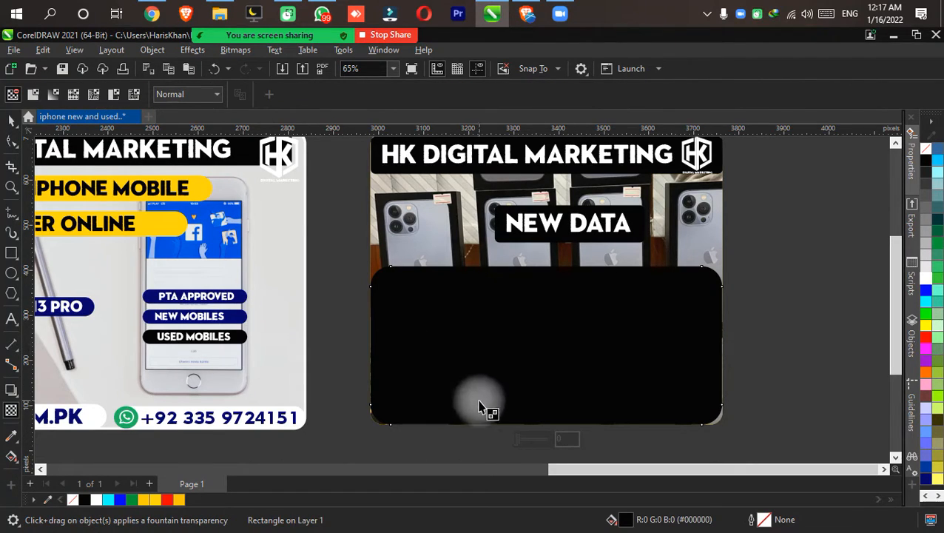
{"action": "mouse_move", "coordinate": [517, 439]}
{"action": "left_mouse_down"}
{"action": "mouse_move", "coordinate": [528, 439]}
{"action": "mouse_move", "coordinate": [519, 438]}
{"action": "left_mouse_up"}
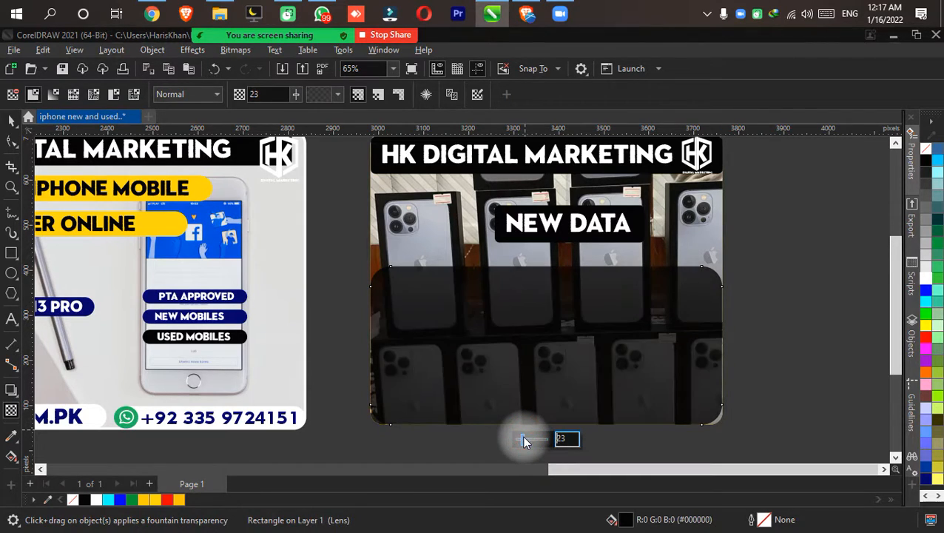
{"action": "mouse_move", "coordinate": [523, 439]}
{"action": "left_mouse_down"}
{"action": "mouse_move", "coordinate": [534, 442]}
{"action": "mouse_move", "coordinate": [526, 440]}
{"action": "left_mouse_up"}
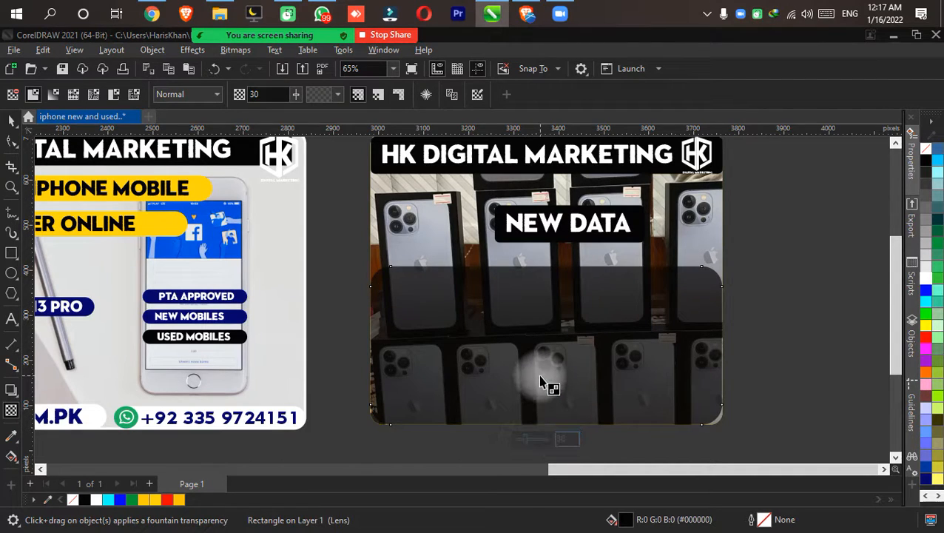
{"action": "scroll", "coordinate": [565, 415], "scroll_direction": "up", "scroll_amount": 1}
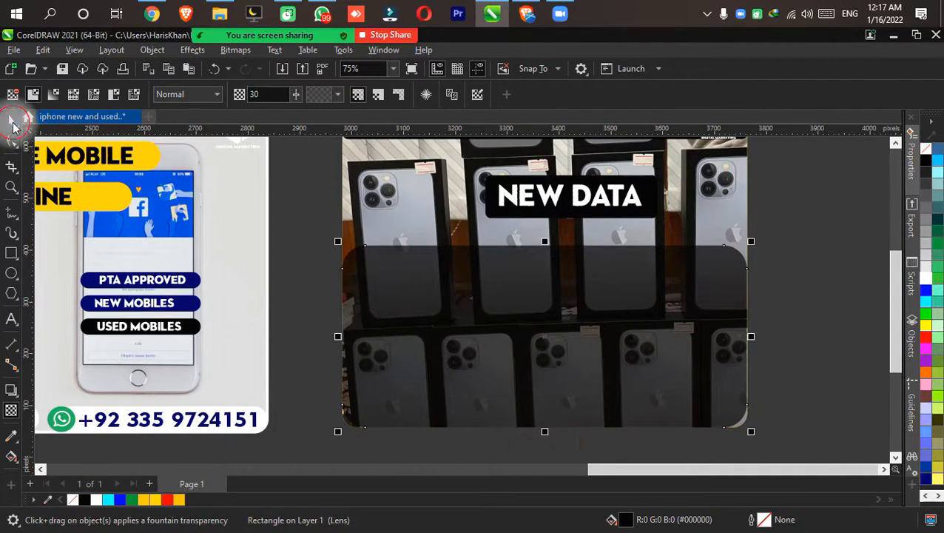
{"action": "left_click", "coordinate": [11, 120]}
{"action": "scroll", "coordinate": [558, 340], "scroll_direction": "up", "scroll_amount": 2}
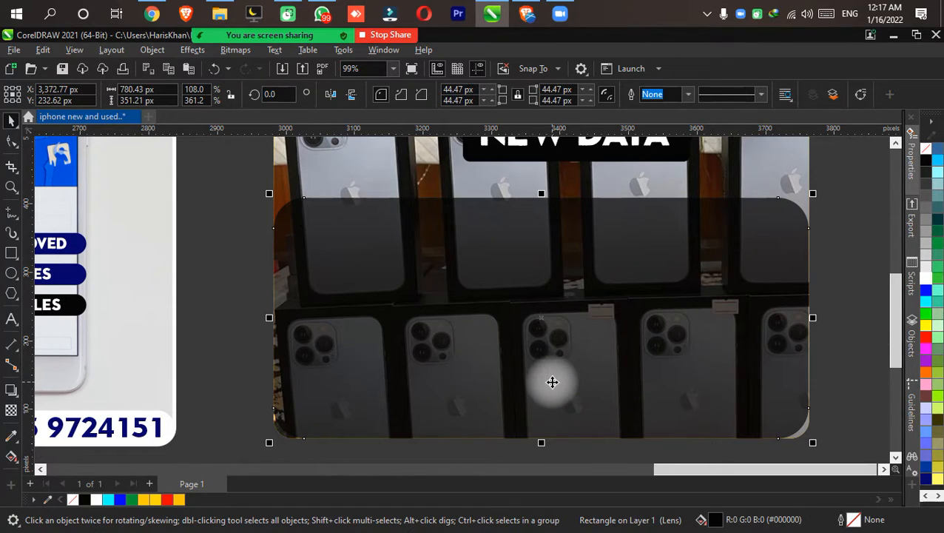
{"action": "left_click_drag", "start_coordinate": [555, 395], "coordinate": [530, 363]}
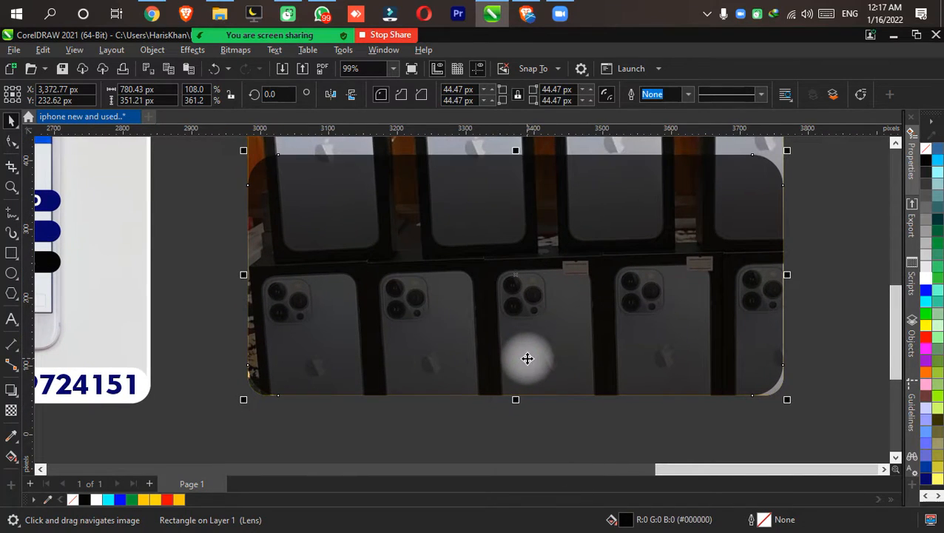
{"action": "left_click", "coordinate": [11, 413]}
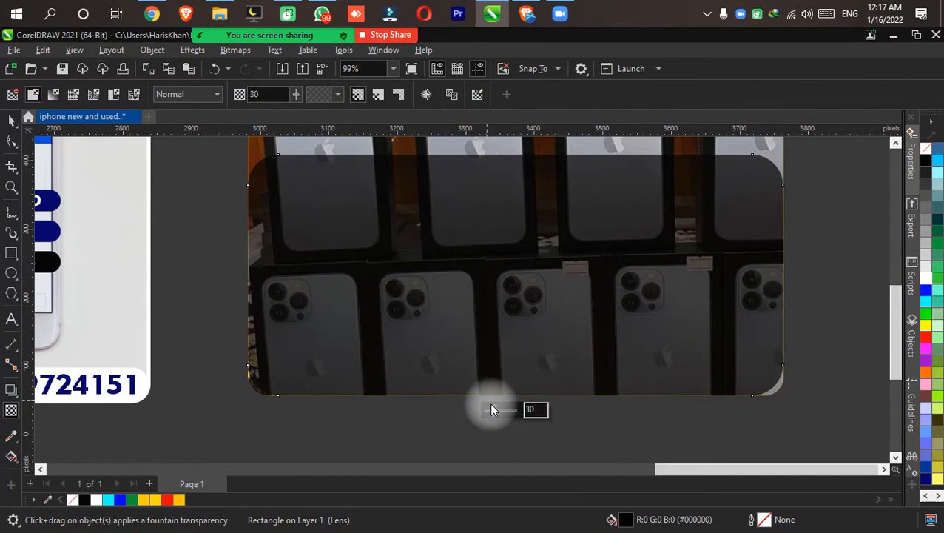
{"action": "mouse_move", "coordinate": [493, 409]}
{"action": "left_mouse_down"}
{"action": "mouse_move", "coordinate": [516, 417]}
{"action": "mouse_move", "coordinate": [497, 413]}
{"action": "left_mouse_up"}
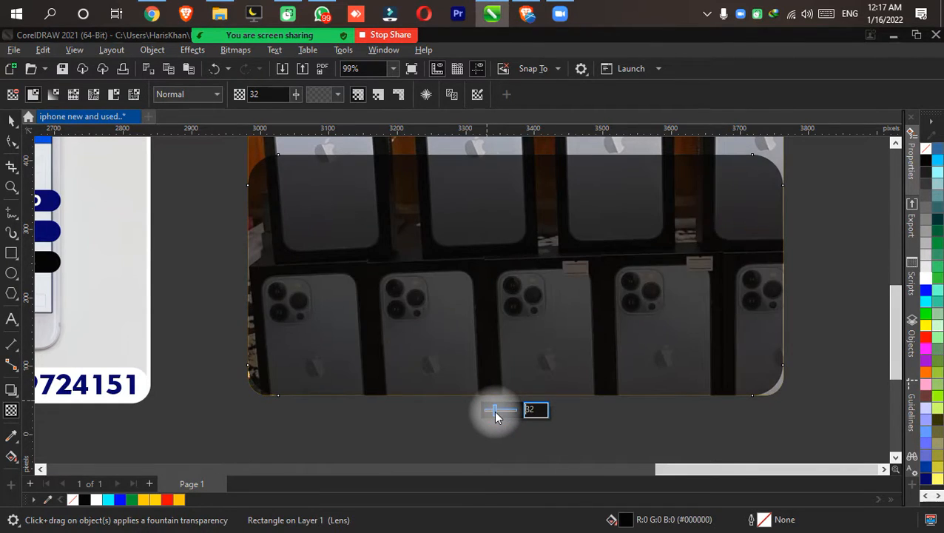
{"action": "left_click", "coordinate": [15, 122]}
Stretch the transparent black rectangle upward to just below the header bar, to a height of about 538 px
{"action": "scroll", "coordinate": [228, 322], "scroll_direction": "down", "scroll_amount": 1}
{"action": "left_click_drag", "start_coordinate": [227, 322], "coordinate": [239, 416]}
{"action": "scroll", "coordinate": [333, 305], "scroll_direction": "down", "scroll_amount": 1}
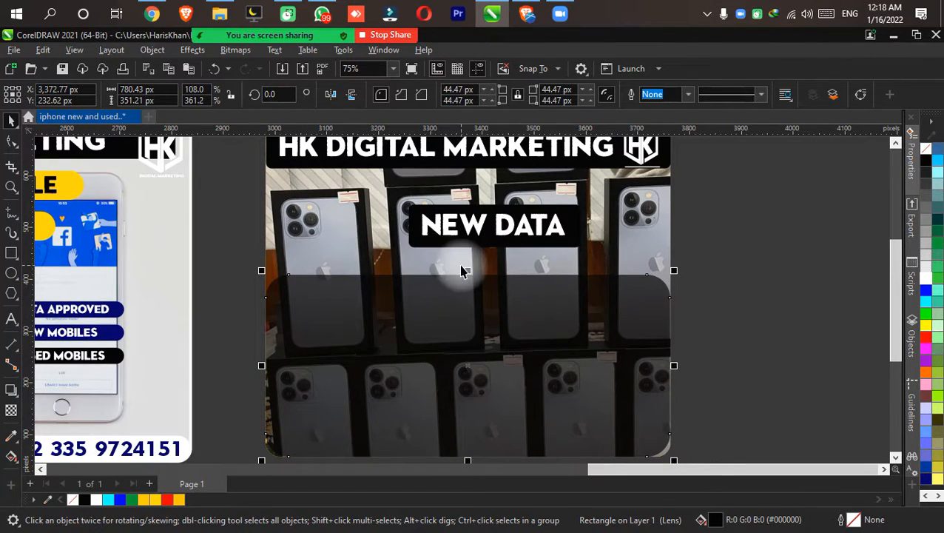
{"action": "left_click_drag", "start_coordinate": [468, 271], "coordinate": [516, 230]}
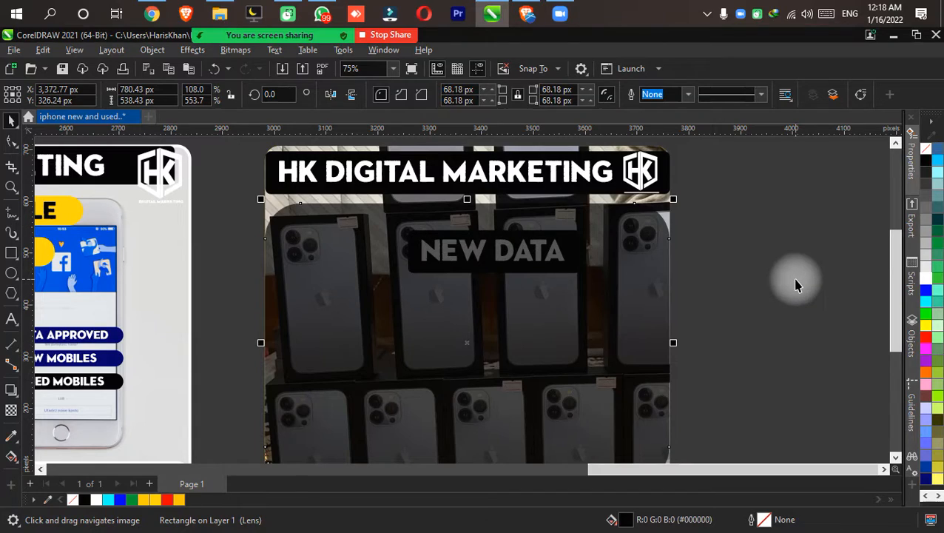
{"action": "left_click_drag", "start_coordinate": [758, 259], "coordinate": [742, 266]}
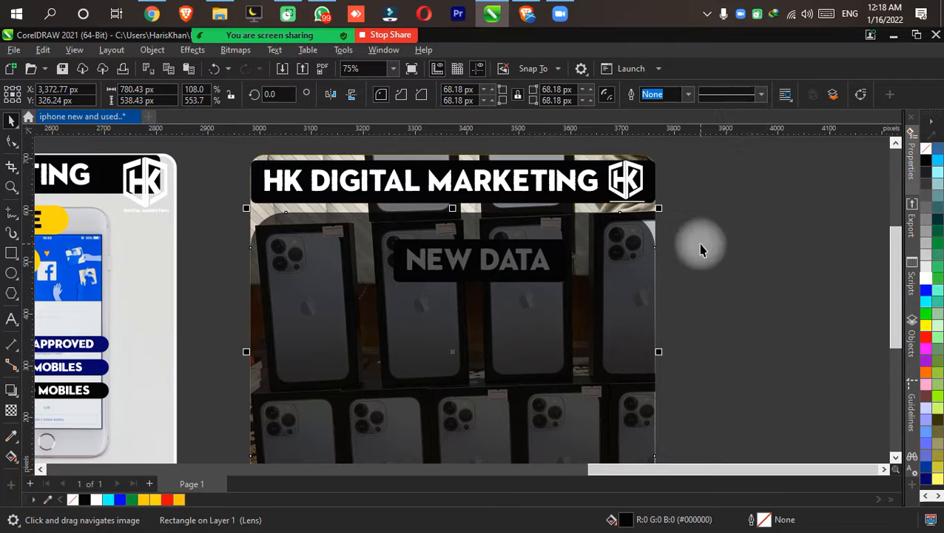
Select the PowerClip rectangle holding the phone photo and send it to the back of the layer
{"action": "left_click", "coordinate": [674, 209]}
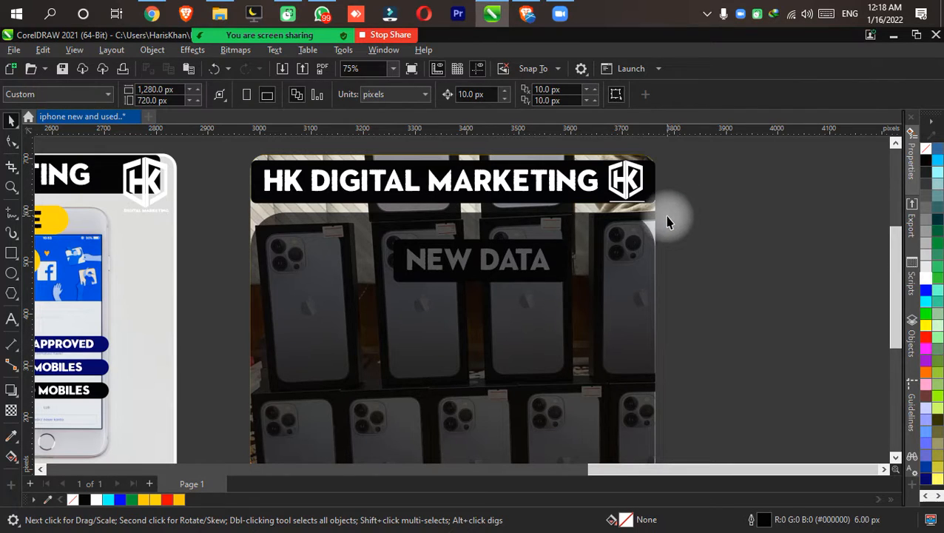
{"action": "left_click", "coordinate": [651, 219]}
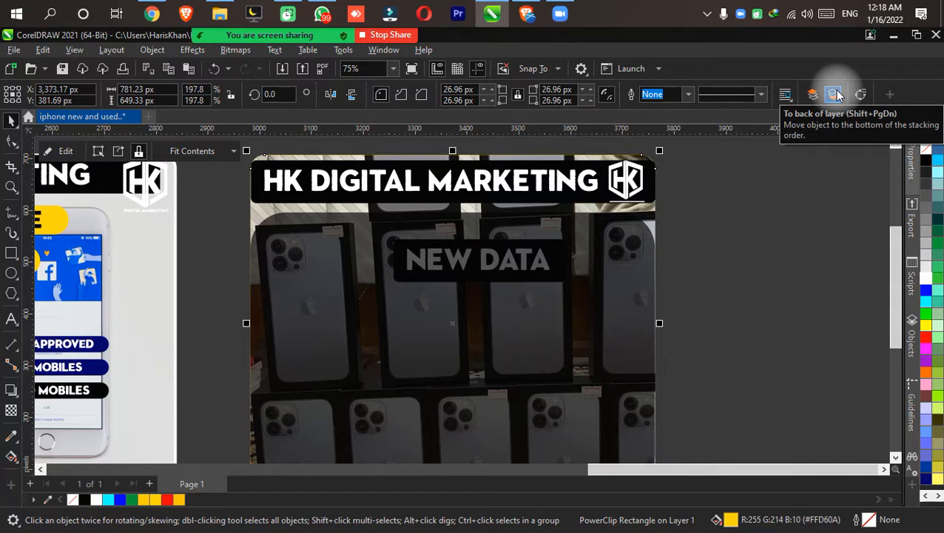
{"action": "key", "text": "shift+Page_Down"}
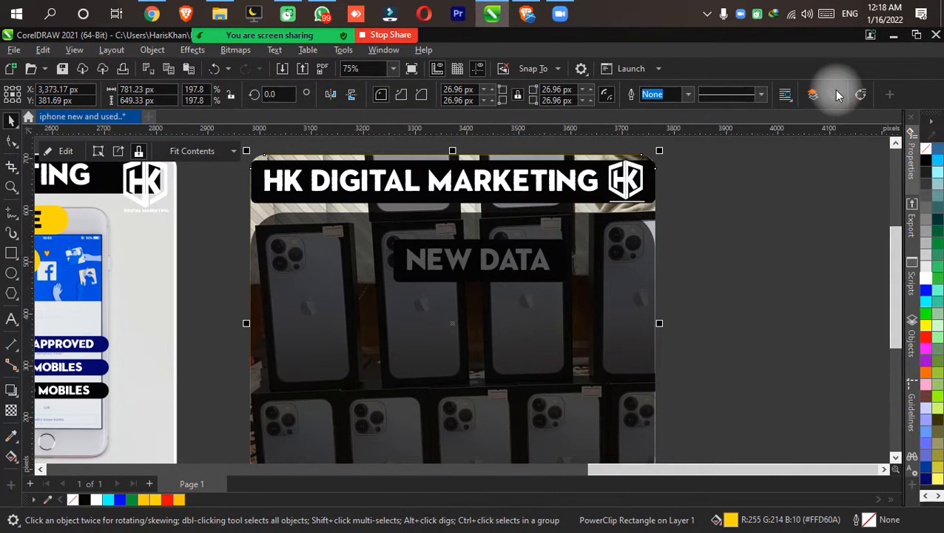
Select the transparent black rectangle over the phone photo and try uniform transparency values of 83 and 0 on it
{"action": "left_click", "coordinate": [790, 315]}
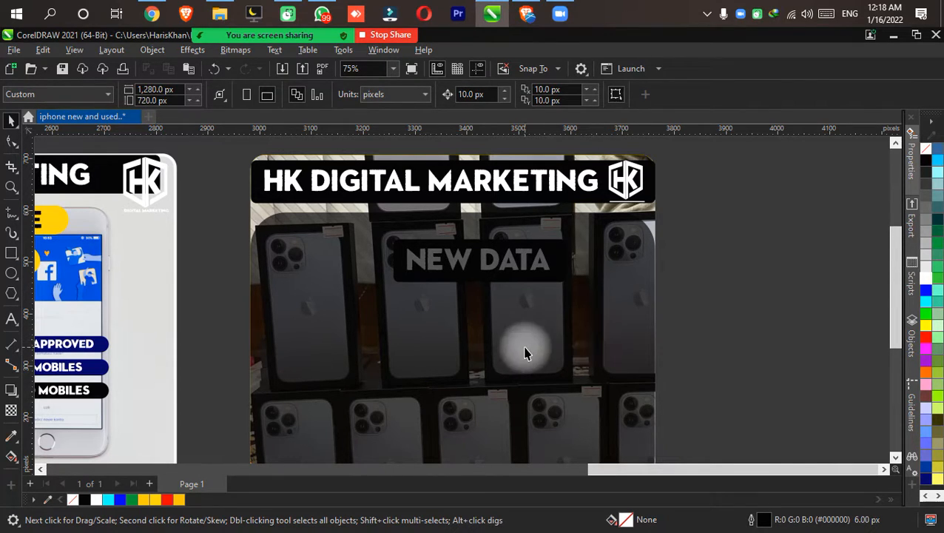
{"action": "scroll", "coordinate": [518, 421], "scroll_direction": "down", "scroll_amount": 2}
{"action": "left_click_drag", "start_coordinate": [518, 422], "coordinate": [531, 326]}
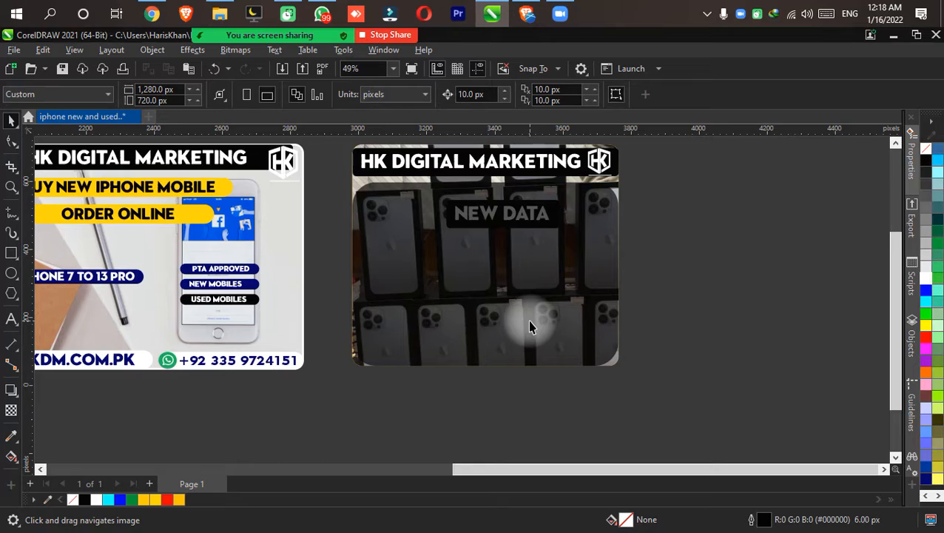
{"action": "scroll", "coordinate": [493, 308], "scroll_direction": "up", "scroll_amount": 2}
{"action": "left_click", "coordinate": [492, 308]}
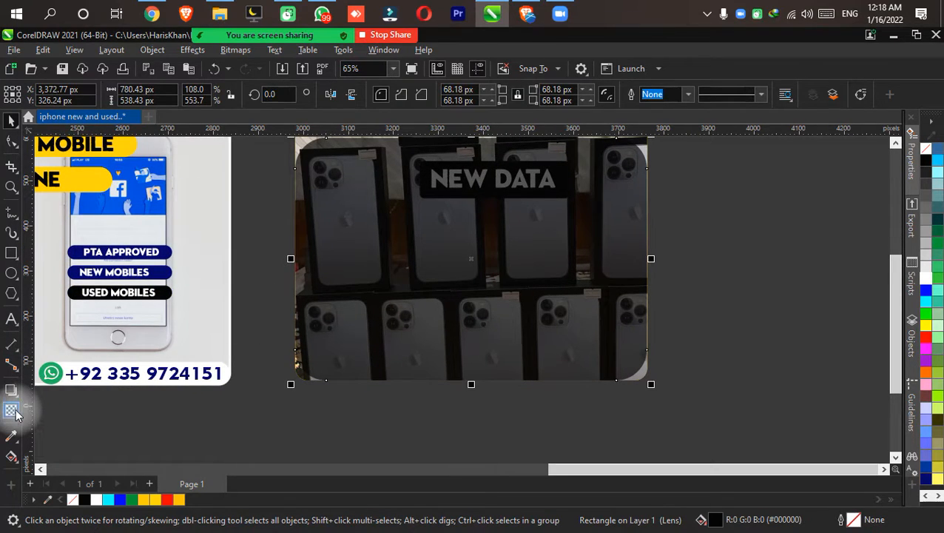
{"action": "left_click", "coordinate": [11, 409]}
{"action": "left_click", "coordinate": [468, 398]}
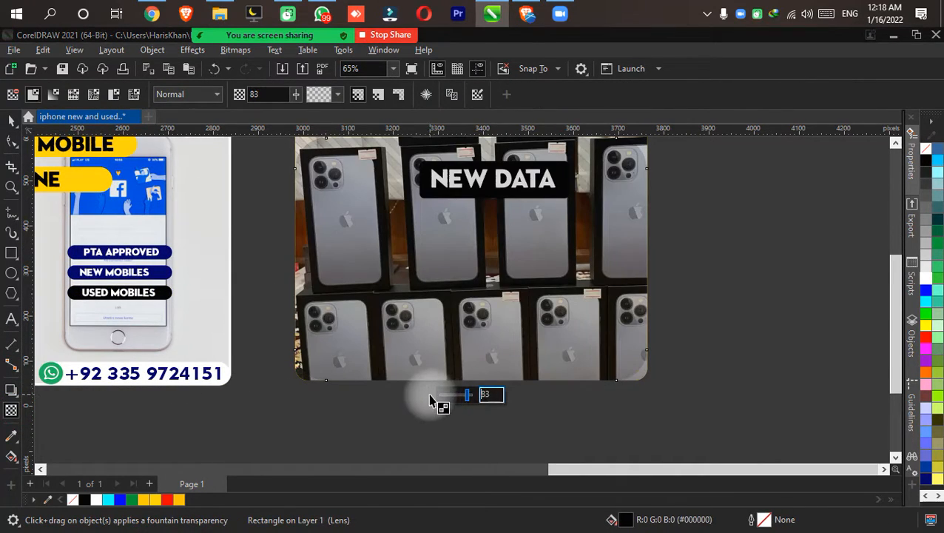
{"action": "double_click", "coordinate": [490, 394]}
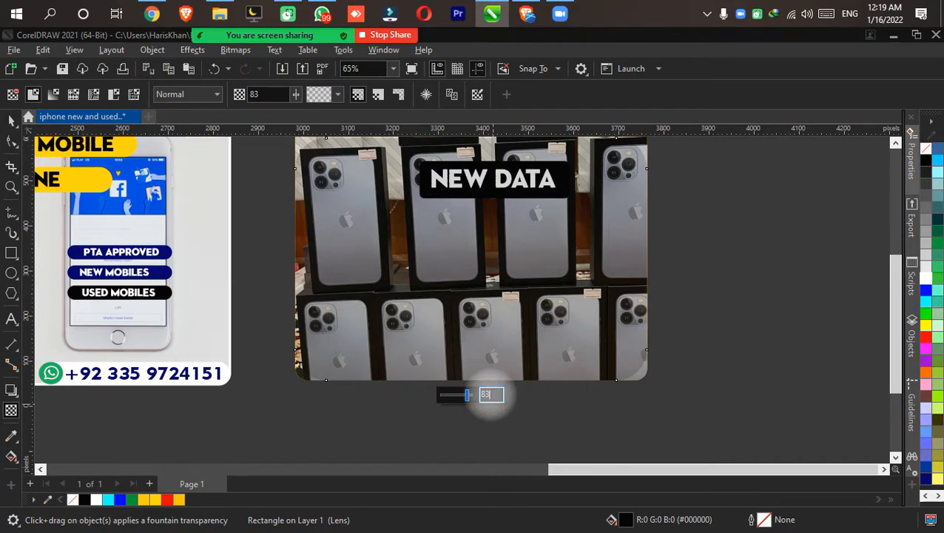
{"action": "type", "text": "0"}
{"action": "key", "text": "Return"}
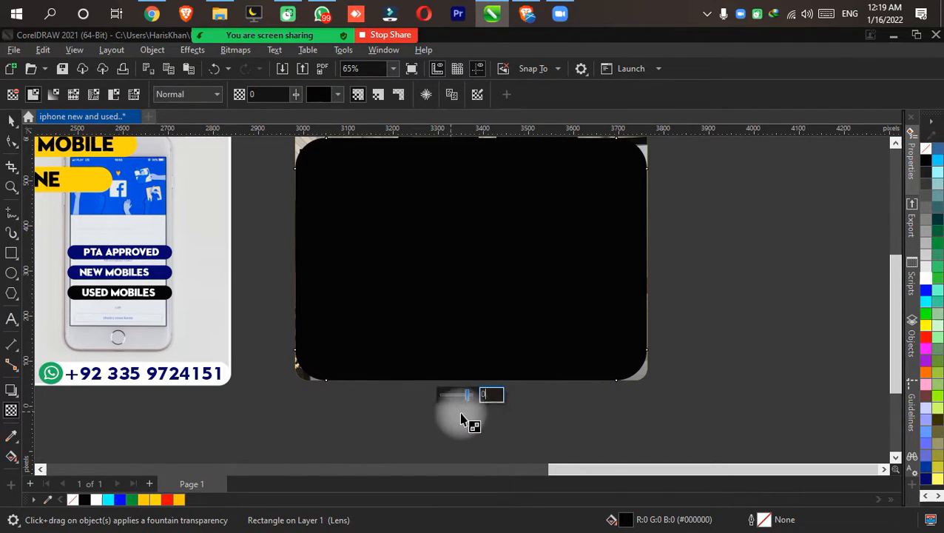
Set the uniform transparency of the black overlay rectangle to 23
{"action": "mouse_move", "coordinate": [461, 394]}
{"action": "left_mouse_down"}
{"action": "mouse_move", "coordinate": [462, 386]}
{"action": "mouse_move", "coordinate": [449, 390]}
{"action": "mouse_move", "coordinate": [456, 406]}
{"action": "left_mouse_up"}
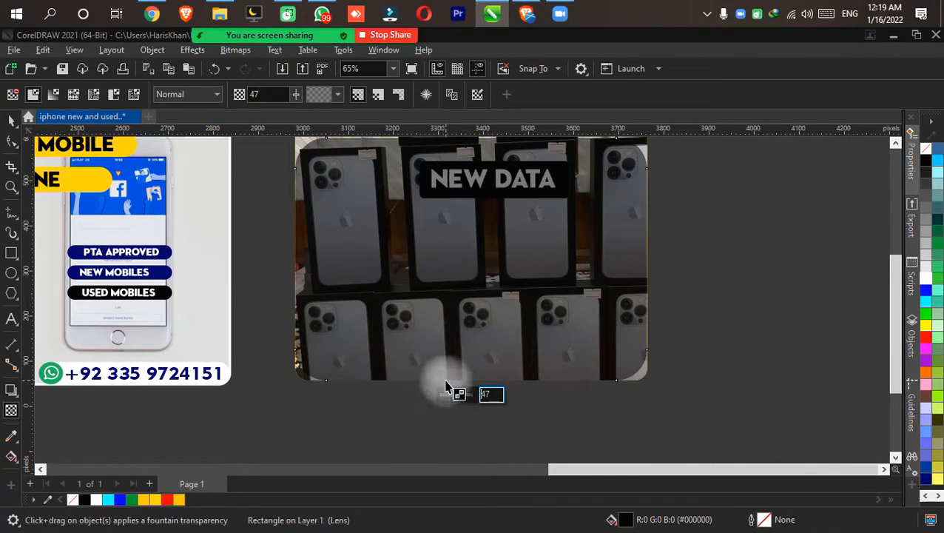
{"action": "left_click", "coordinate": [446, 395]}
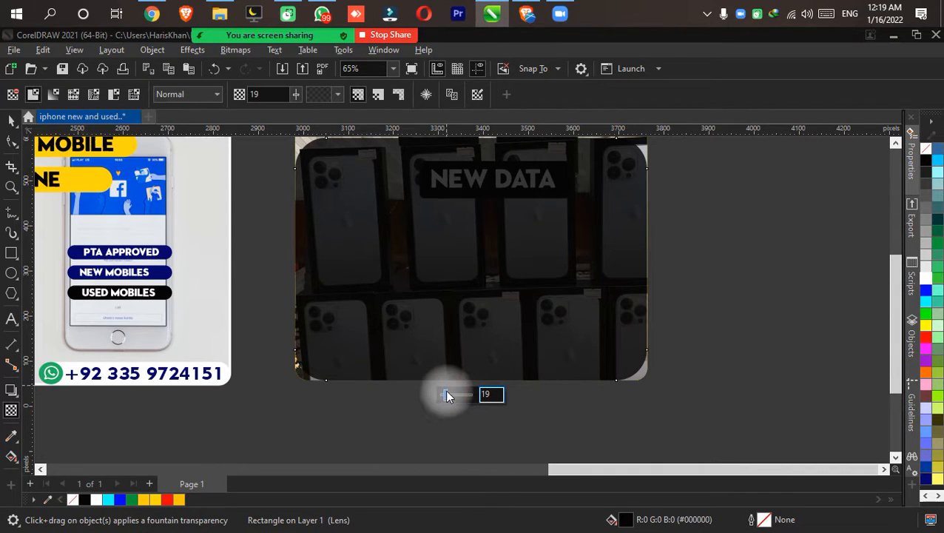
{"action": "left_click", "coordinate": [448, 398]}
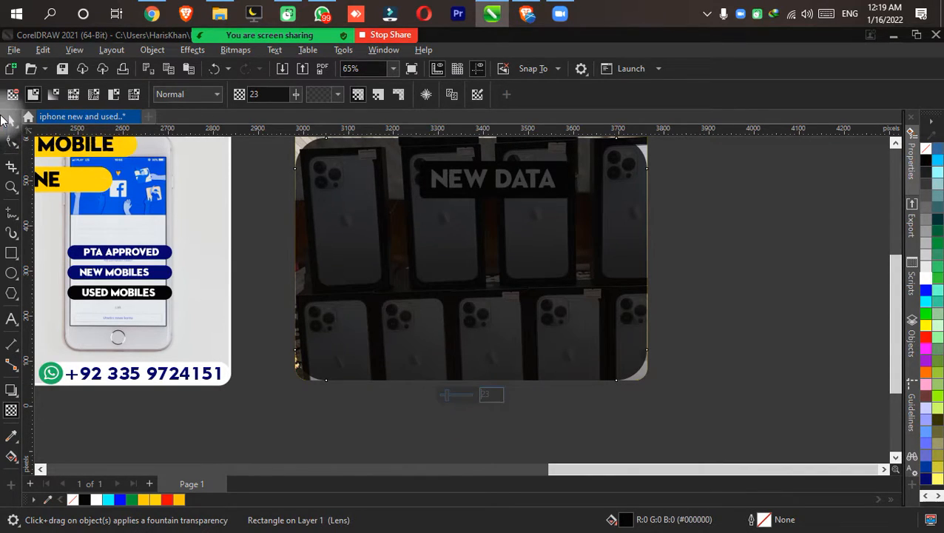
{"action": "left_click", "coordinate": [8, 119]}
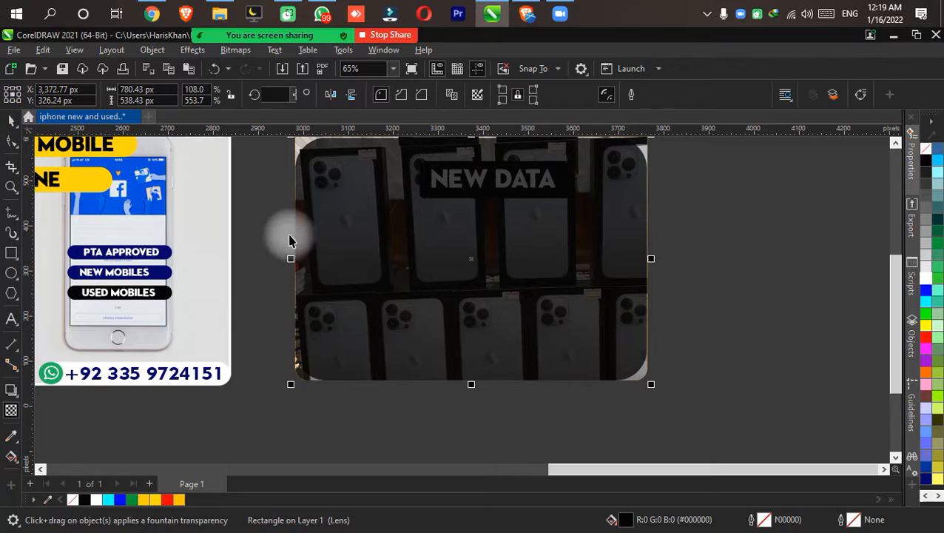
Shrink the overlay from its upper edge to about 382 px high, and stretch it back up over the header bar to about 598 px
{"action": "scroll", "coordinate": [492, 348], "scroll_direction": "up", "scroll_amount": 1}
{"action": "scroll", "coordinate": [512, 222], "scroll_direction": "up", "scroll_amount": 1}
{"action": "left_click_drag", "start_coordinate": [511, 250], "coordinate": [500, 307]}
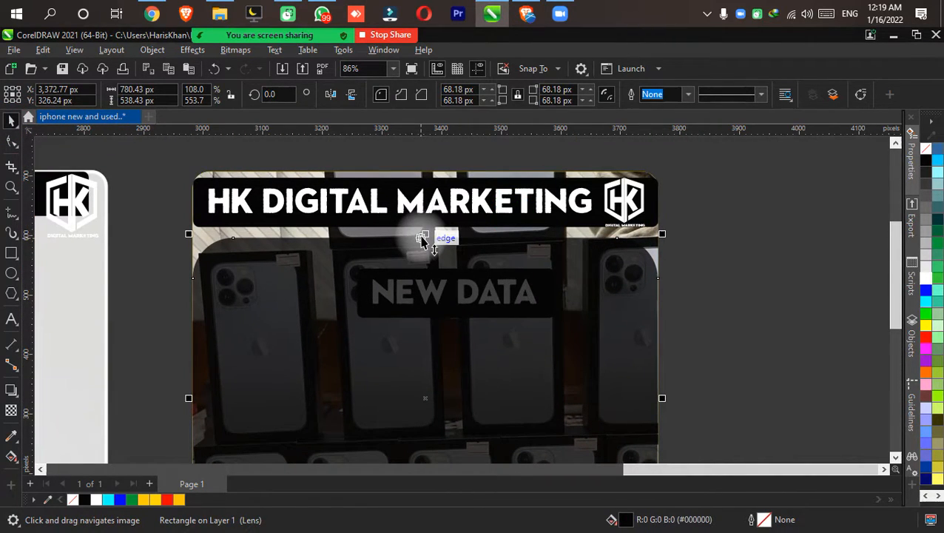
{"action": "left_click_drag", "start_coordinate": [425, 235], "coordinate": [449, 327]}
{"action": "scroll", "coordinate": [466, 305], "scroll_direction": "up", "scroll_amount": 2}
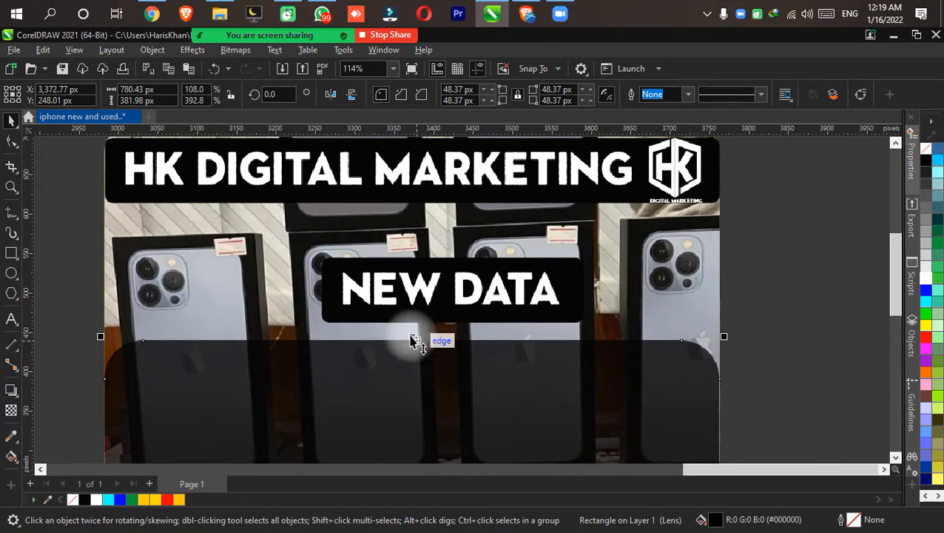
{"action": "left_click_drag", "start_coordinate": [415, 337], "coordinate": [400, 172]}
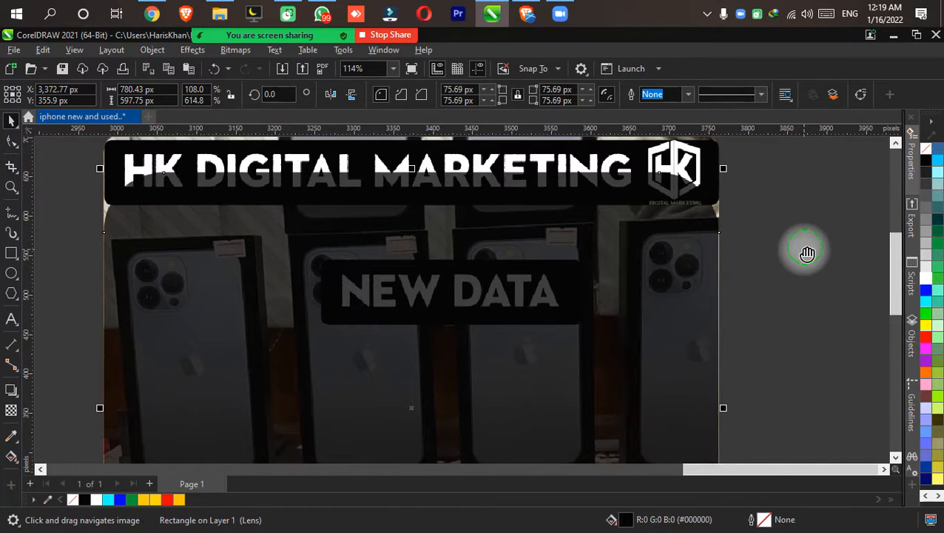
{"action": "left_click_drag", "start_coordinate": [804, 253], "coordinate": [794, 281]}
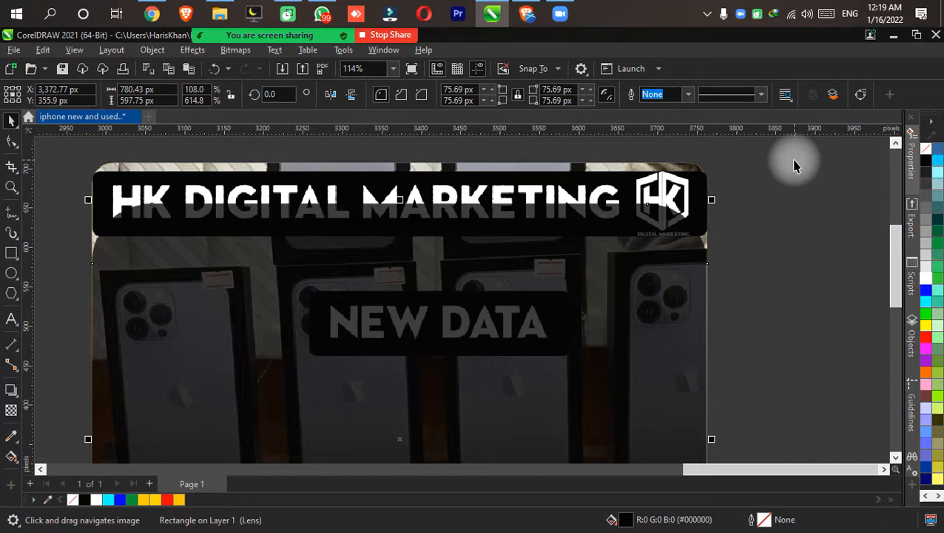
Send the transparent overlay to the back of the layer, and send the PowerClip phone photo to the back behind it
{"action": "left_click", "coordinate": [832, 94]}
{"action": "left_click", "coordinate": [788, 276]}
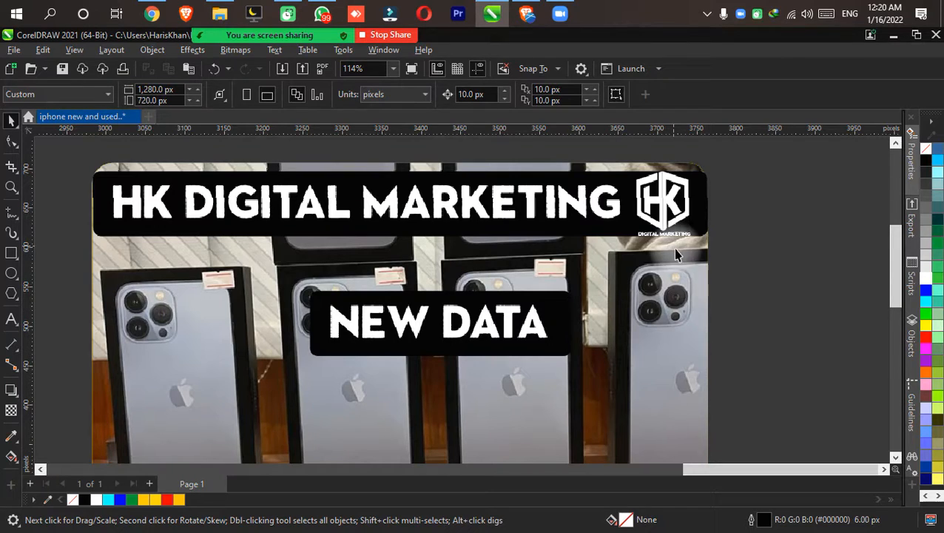
{"action": "left_click", "coordinate": [688, 289]}
{"action": "left_click", "coordinate": [836, 90]}
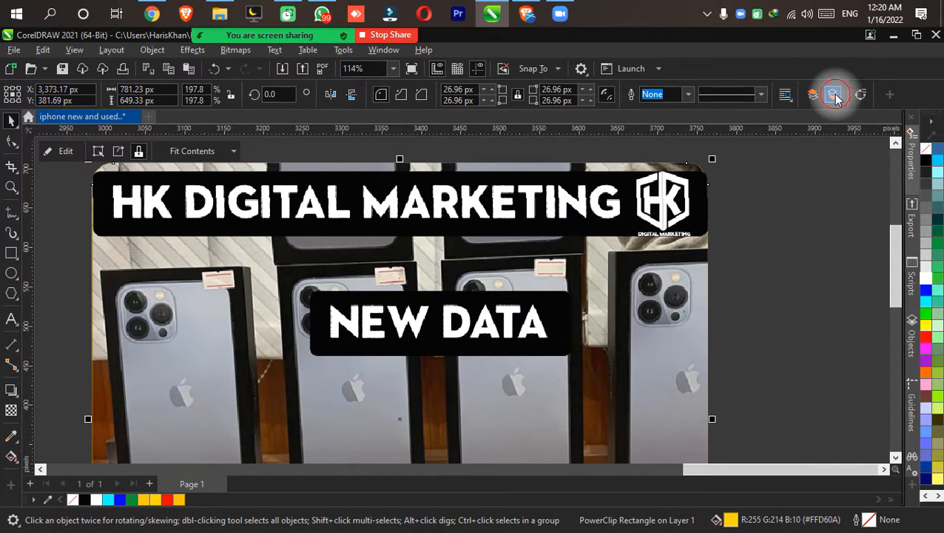
{"action": "left_click", "coordinate": [776, 255]}
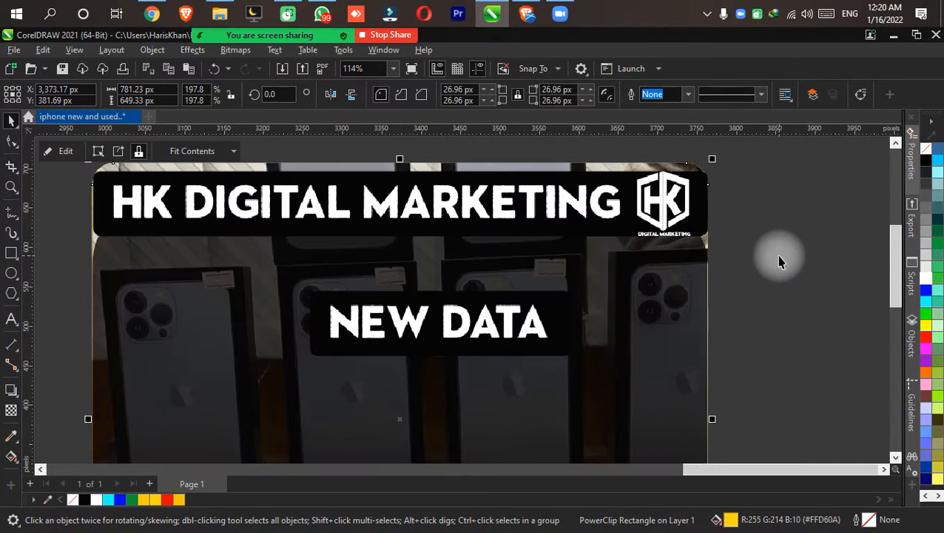
Stretch the overlay up to the photo's upper edge, about 649 px high, and reduce its corner radius to about 27.48 px with the Shape tool
{"action": "left_click", "coordinate": [500, 265]}
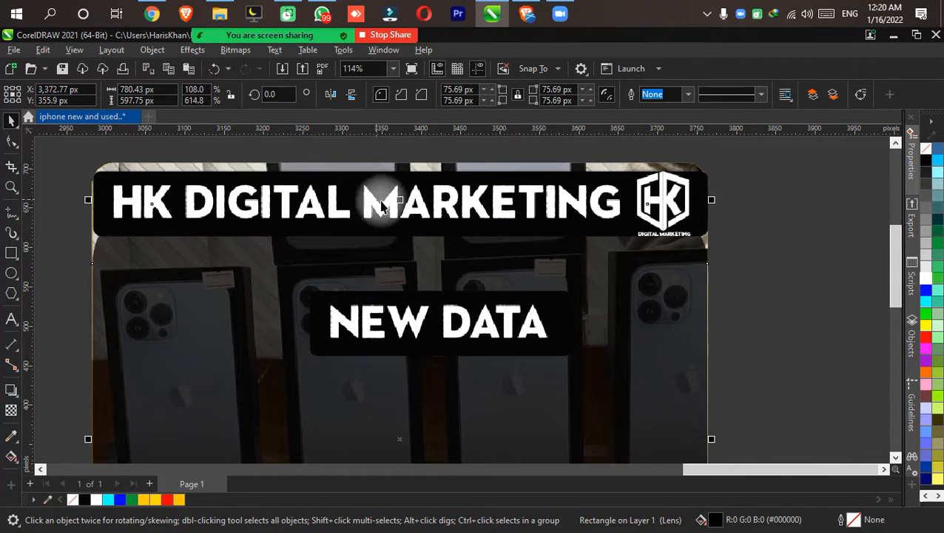
{"action": "left_click_drag", "start_coordinate": [399, 199], "coordinate": [399, 159]}
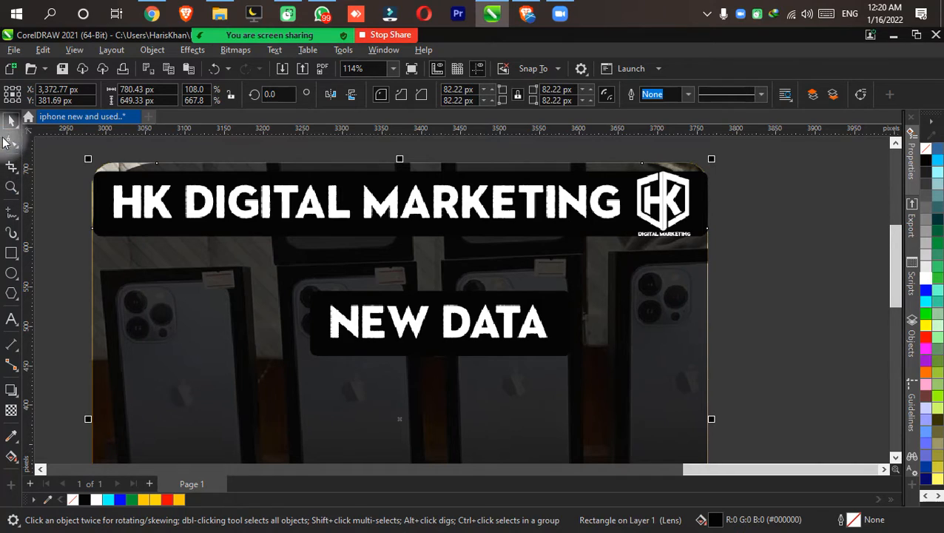
{"action": "left_click", "coordinate": [11, 140]}
{"action": "left_click_drag", "start_coordinate": [156, 162], "coordinate": [120, 162]}
{"action": "scroll", "coordinate": [95, 161], "scroll_direction": "up", "scroll_amount": 1}
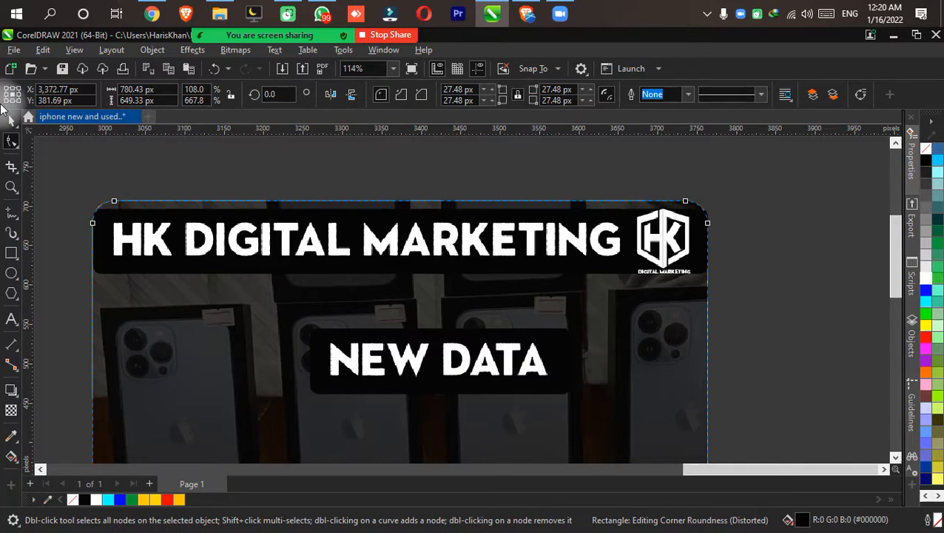